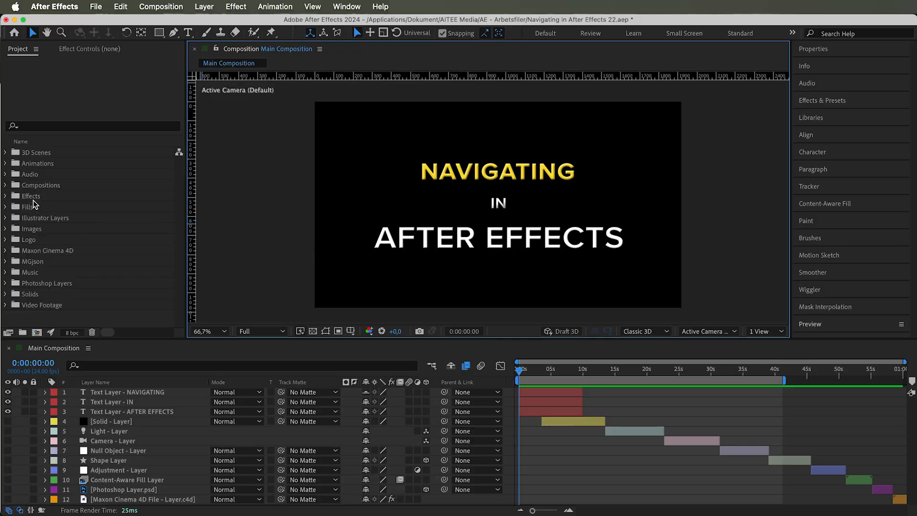
Open the Graph Editor - Main Comp composition from the Graph Editor folder and enter its Linear Path - Graph (TOP) precomp
{"action": "left_click", "coordinate": [6, 186]}
{"action": "scroll", "coordinate": [8, 187], "scroll_direction": "down", "scroll_amount": 2}
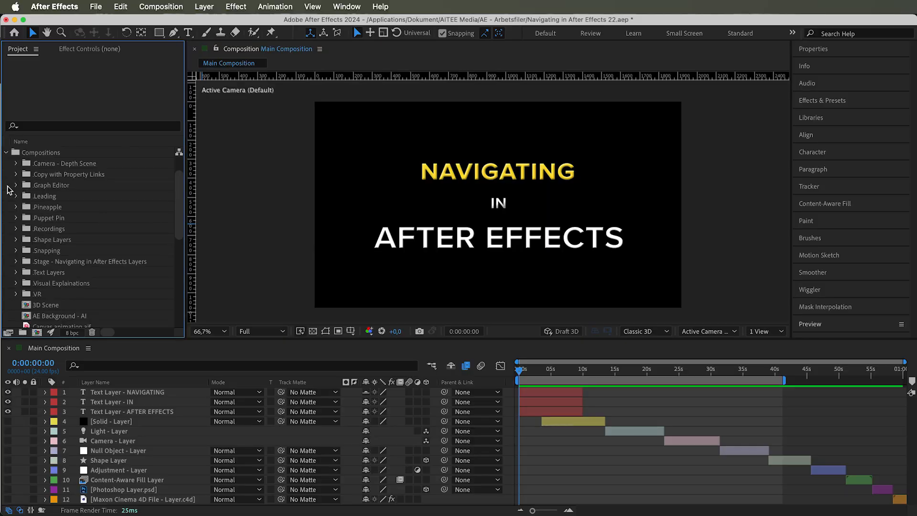
{"action": "left_click", "coordinate": [16, 186]}
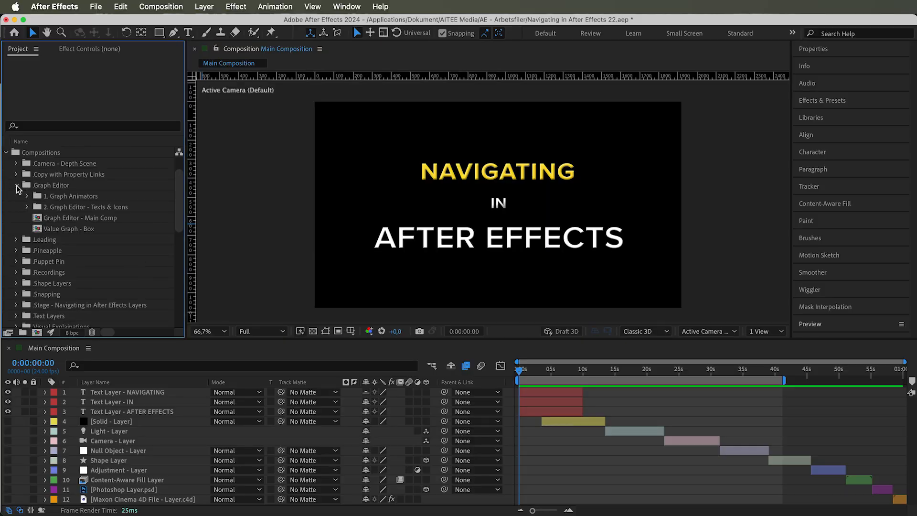
{"action": "double_click", "coordinate": [66, 218]}
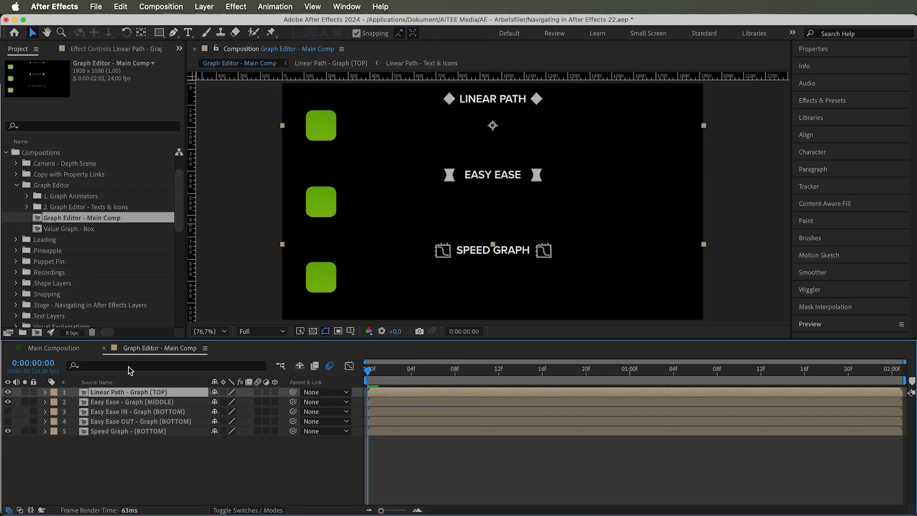
{"action": "double_click", "coordinate": [142, 391]}
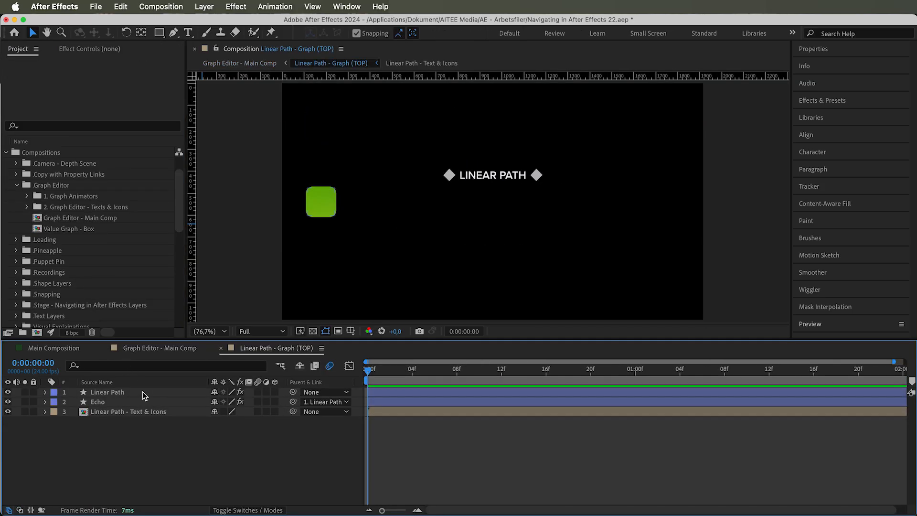
Preview the linear animation, reveal the Linear Path layer's Position keyframes, and return the playhead to the first frame
{"action": "key", "text": "space"}
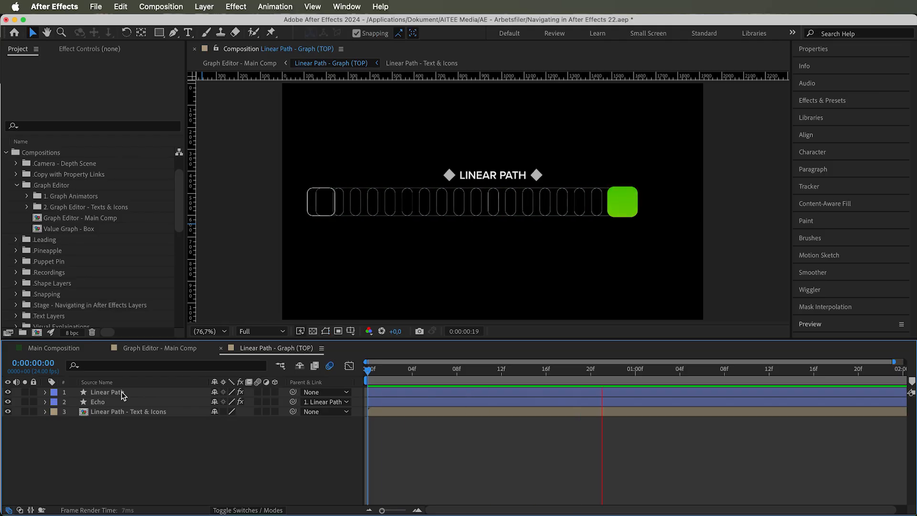
{"action": "left_click", "coordinate": [121, 392]}
{"action": "key", "text": "p"}
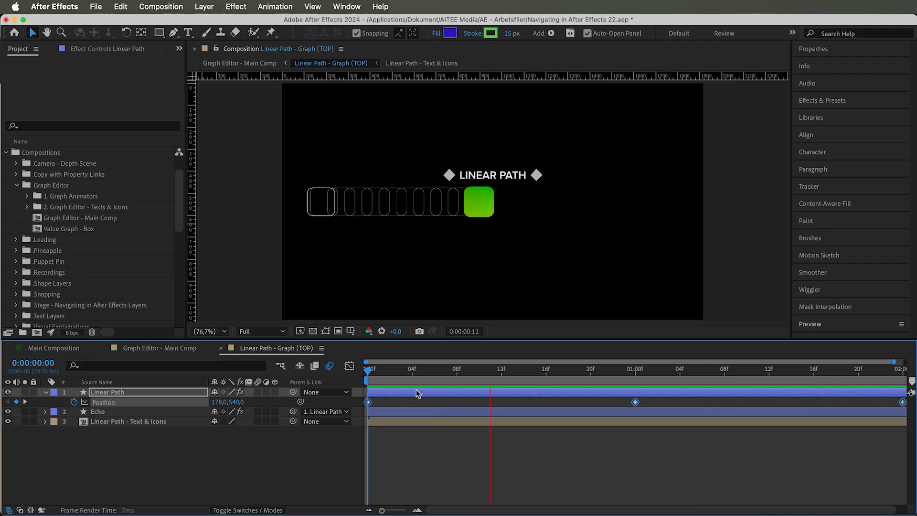
{"action": "key", "text": "space"}
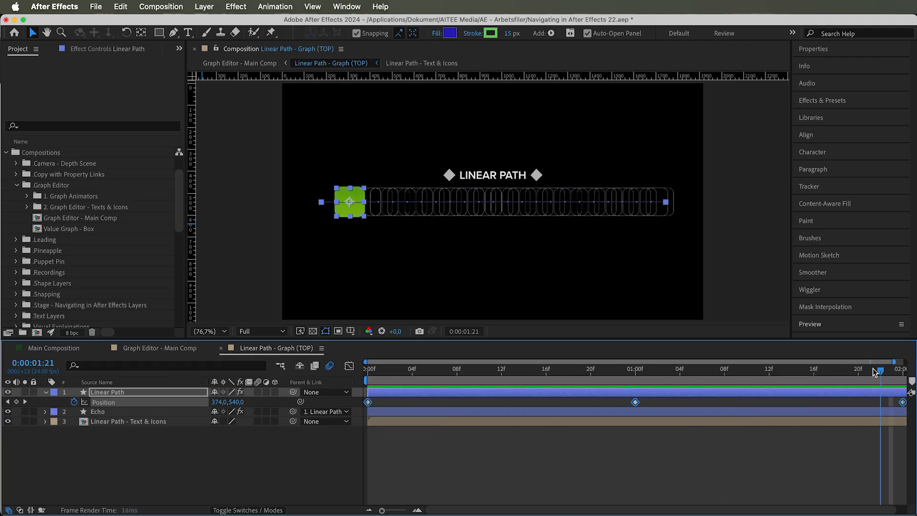
{"action": "key", "text": "Home"}
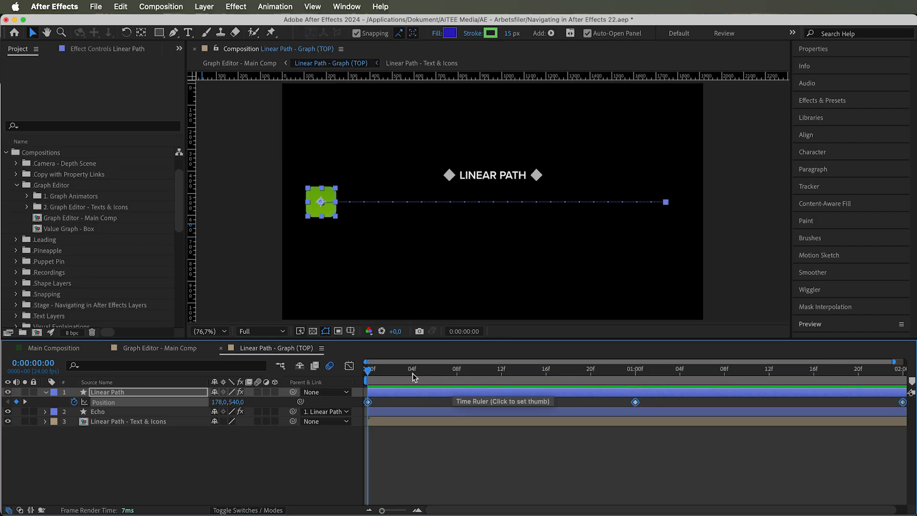
{"action": "mouse_move", "coordinate": [368, 368]}
{"action": "left_mouse_down"}
{"action": "mouse_move", "coordinate": [635, 369]}
{"action": "mouse_move", "coordinate": [368, 370]}
{"action": "left_mouse_up"}
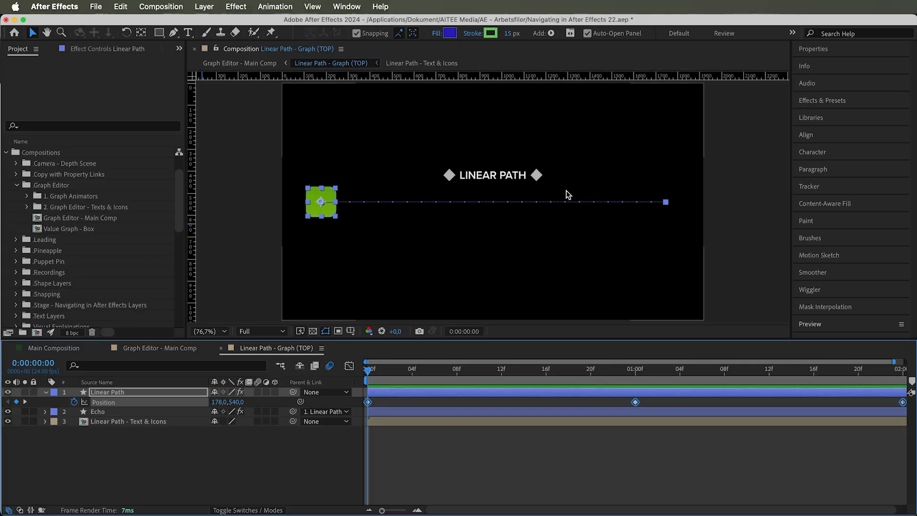
{"action": "mouse_move", "coordinate": [371, 370]}
{"action": "left_mouse_down"}
{"action": "mouse_move", "coordinate": [629, 353]}
{"action": "mouse_move", "coordinate": [365, 384]}
{"action": "left_mouse_up"}
{"action": "mouse_move", "coordinate": [368, 368]}
{"action": "left_mouse_down"}
{"action": "mouse_move", "coordinate": [659, 351]}
{"action": "mouse_move", "coordinate": [365, 376]}
{"action": "left_mouse_up"}
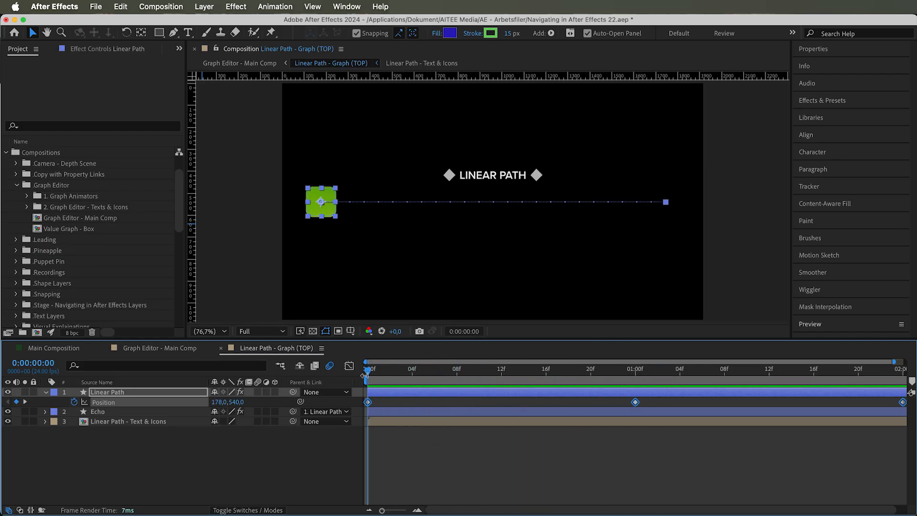
Delete the Linear Path layer's Position keyframe at 2 seconds, keeping those at 0 and 1 second
{"action": "left_click", "coordinate": [833, 401]}
{"action": "left_click", "coordinate": [902, 403]}
{"action": "left_click", "coordinate": [903, 404], "text": "shift"}
{"action": "left_click_drag", "start_coordinate": [637, 404], "coordinate": [588, 405]}
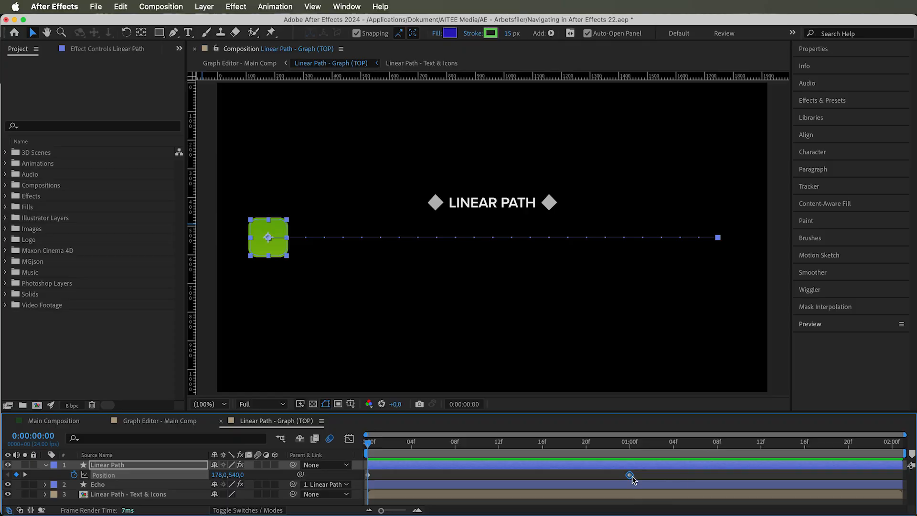
Move the second Position keyframe from 1 second to 0:00:02:00 and preview the slower movement
{"action": "left_click_drag", "start_coordinate": [630, 477], "coordinate": [752, 466]}
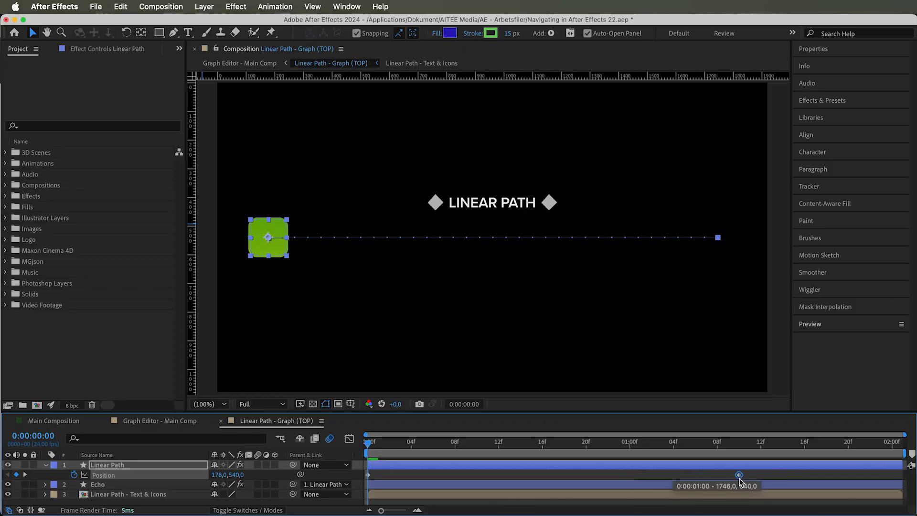
{"action": "left_click_drag", "start_coordinate": [890, 473], "coordinate": [892, 473]}
{"action": "key", "text": "space"}
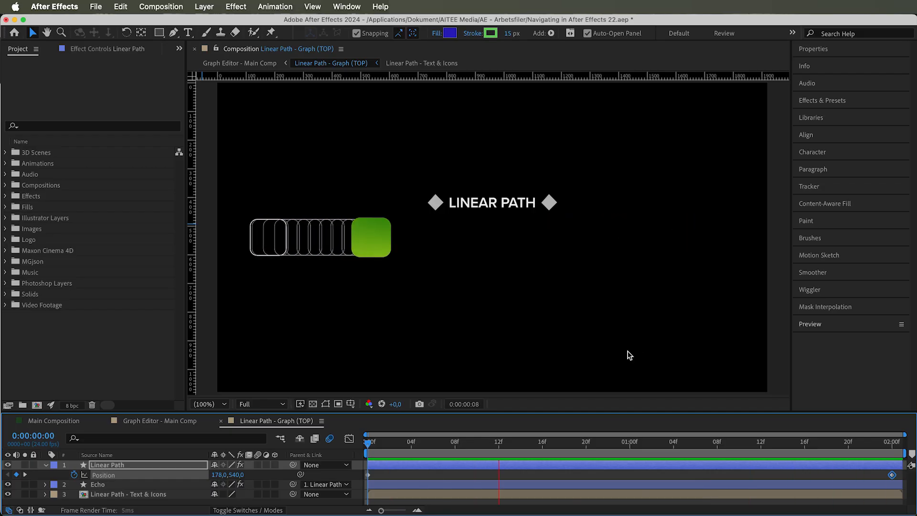
{"action": "key", "text": "space"}
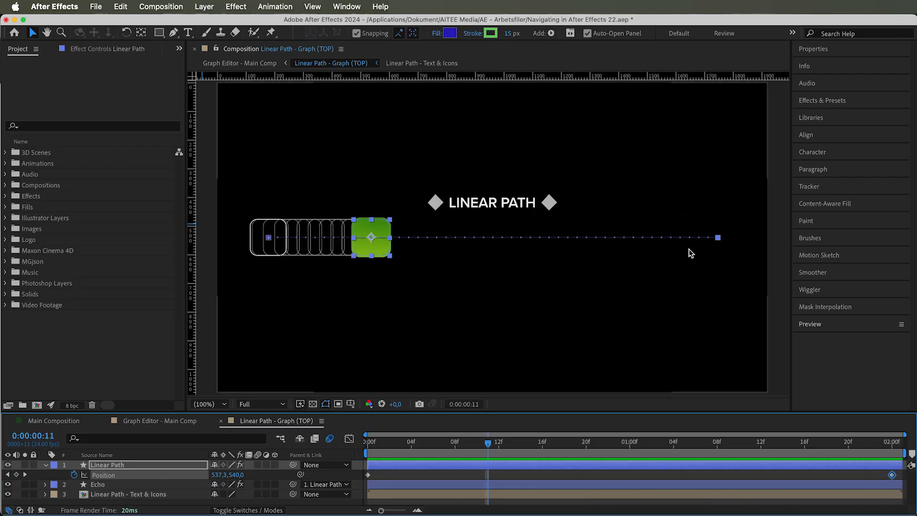
Place the second Position keyframe at 0:00:01:00, preview the faster movement, and set the playhead on that keyframe
{"action": "left_click_drag", "start_coordinate": [490, 445], "coordinate": [633, 446]}
{"action": "key", "text": "super+x"}
{"action": "key", "text": "super+v"}
{"action": "key", "text": "Home"}
{"action": "key", "text": "space"}
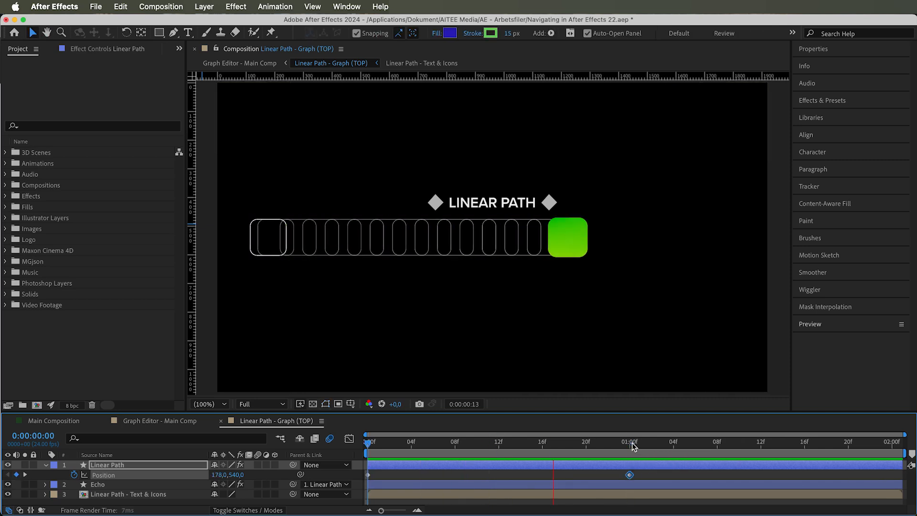
{"action": "key", "text": "space"}
{"action": "left_click", "coordinate": [683, 443]}
{"action": "left_click_drag", "start_coordinate": [683, 447], "coordinate": [629, 445]}
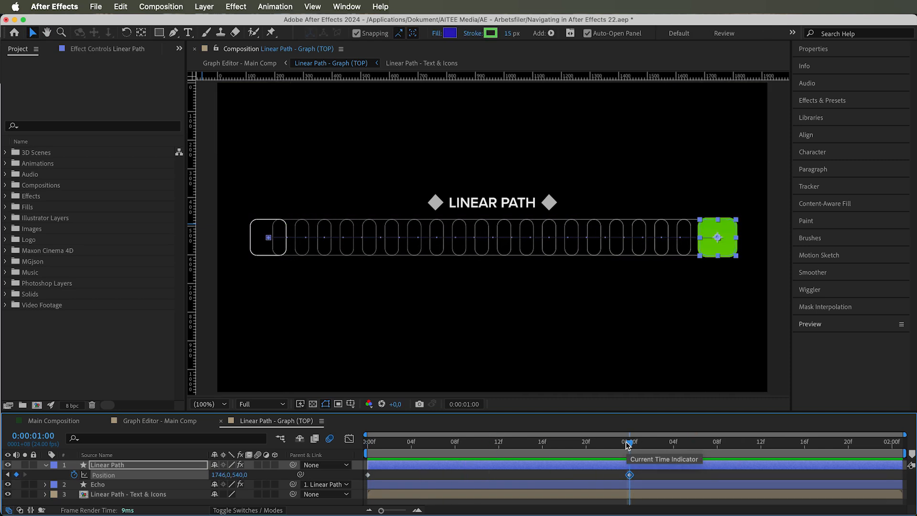
Apply Easy Ease to both Position keyframes of the Linear Path layer and preview the eased motion
{"action": "left_click", "coordinate": [600, 475]}
{"action": "left_click_drag", "start_coordinate": [635, 476], "coordinate": [360, 492]}
{"action": "key", "text": "F9"}
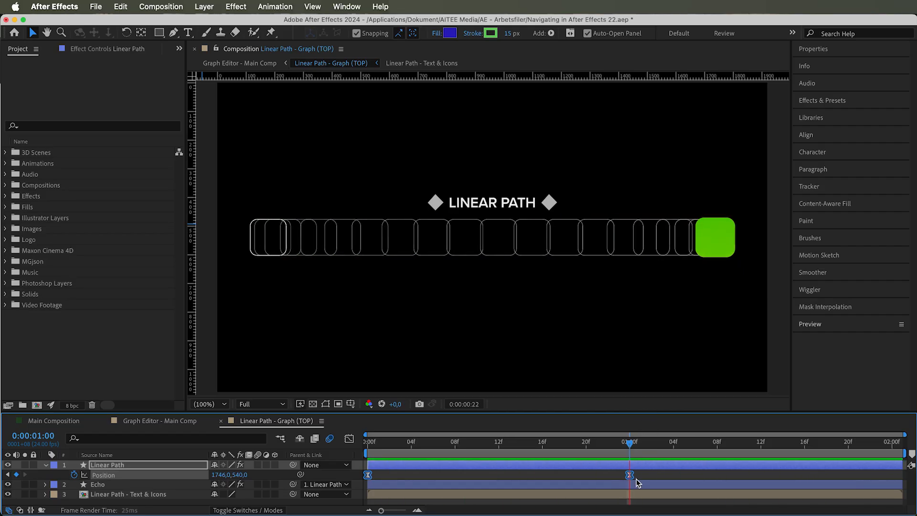
{"action": "left_click", "coordinate": [846, 482]}
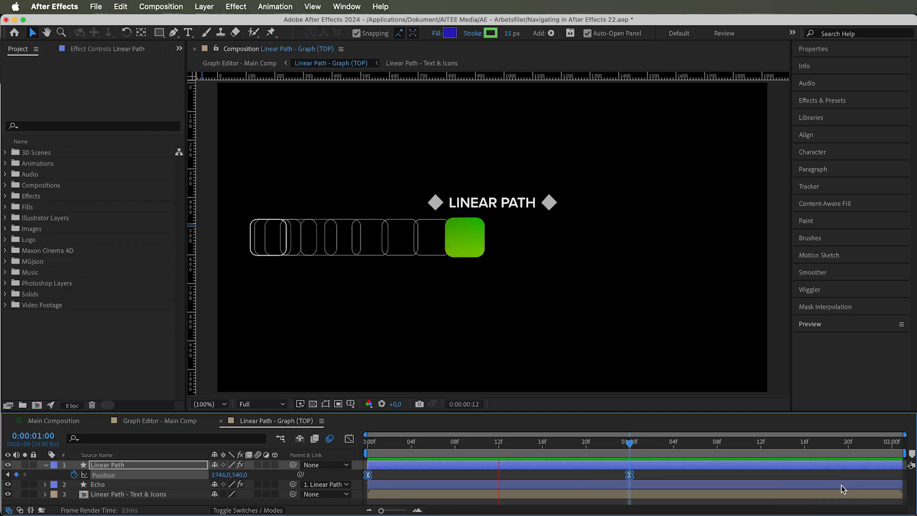
Preview the eased motion with its second keyframe at 2 seconds, and restore that keyframe to 1 second with linear interpolation
{"action": "left_click_drag", "start_coordinate": [630, 475], "coordinate": [892, 480]}
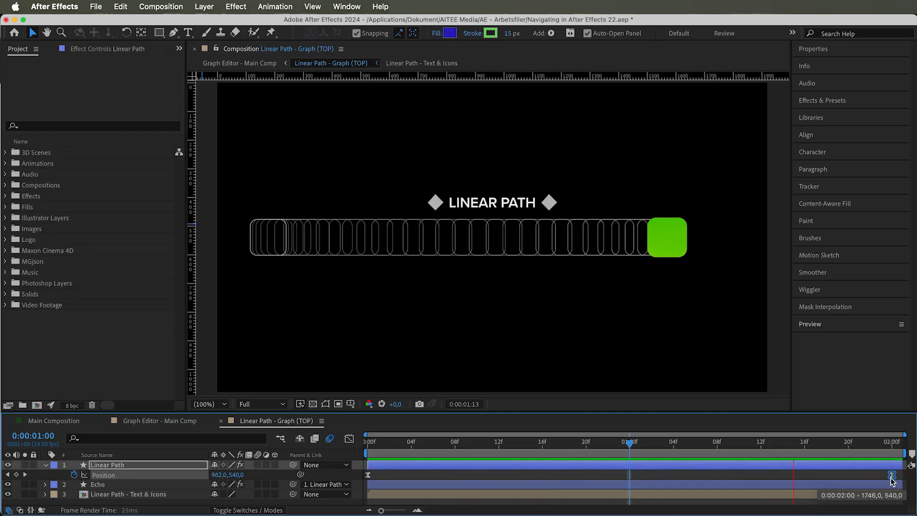
{"action": "key", "text": "h"}
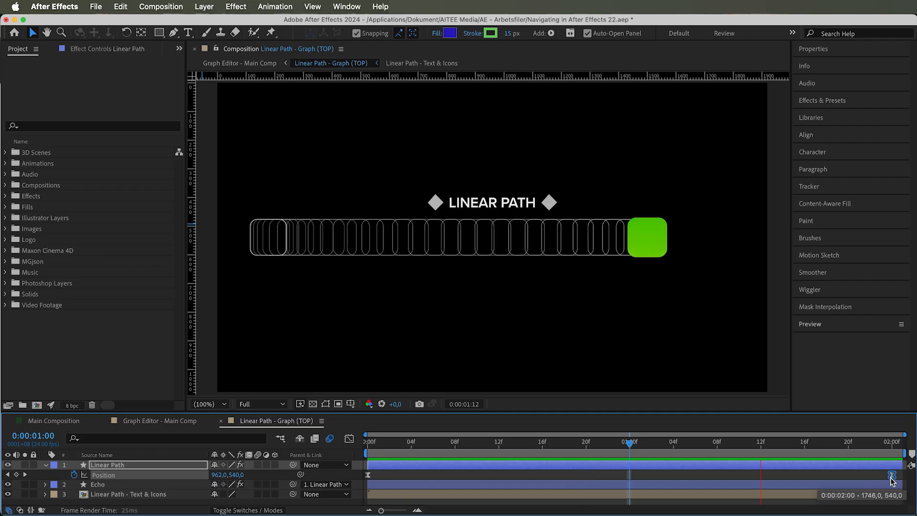
{"action": "left_click_drag", "start_coordinate": [893, 480], "coordinate": [630, 475]}
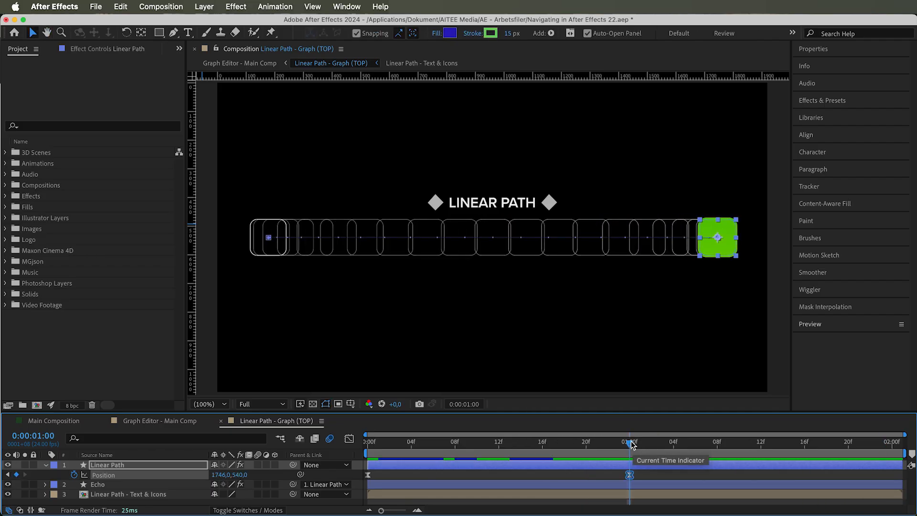
{"action": "key", "text": "Home"}
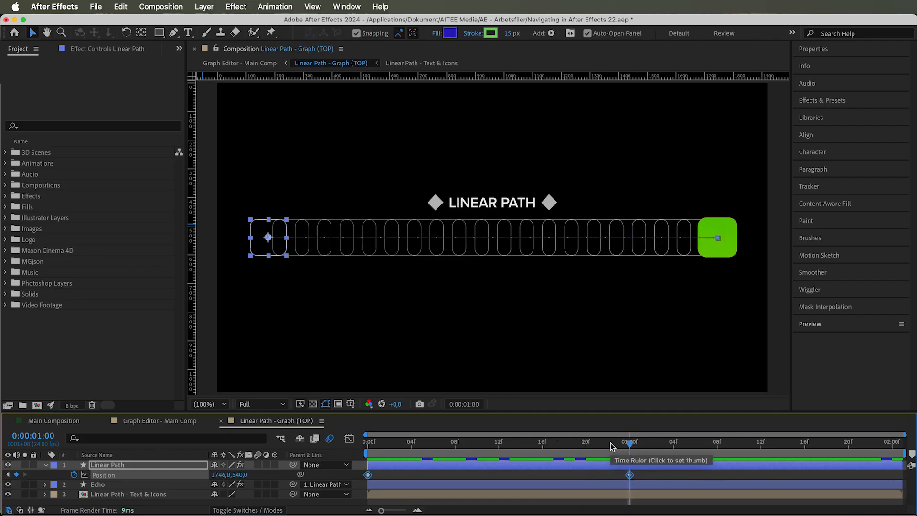
In Graph Editor - Main Comp, hide the Easy Ease and Speed Graph layers, show Easy Ease IN, and preview it against Linear Path
{"action": "left_click", "coordinate": [181, 420]}
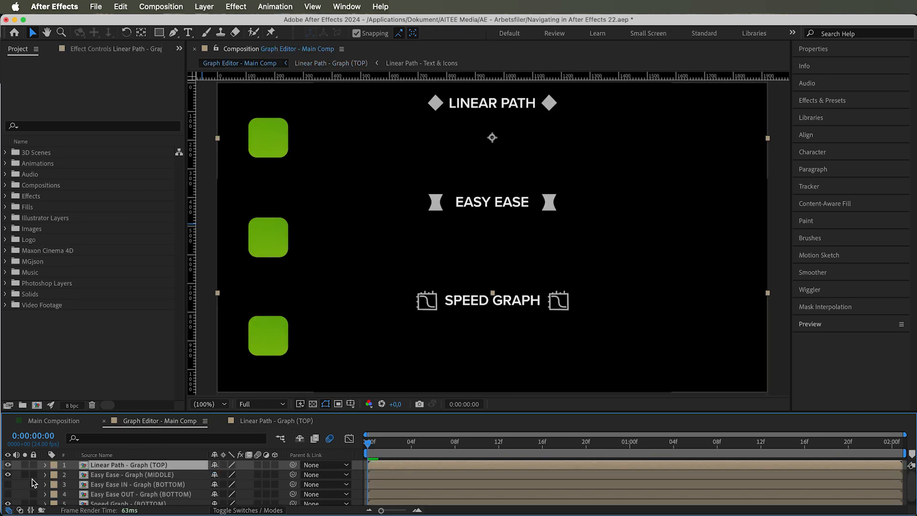
{"action": "left_click", "coordinate": [8, 475]}
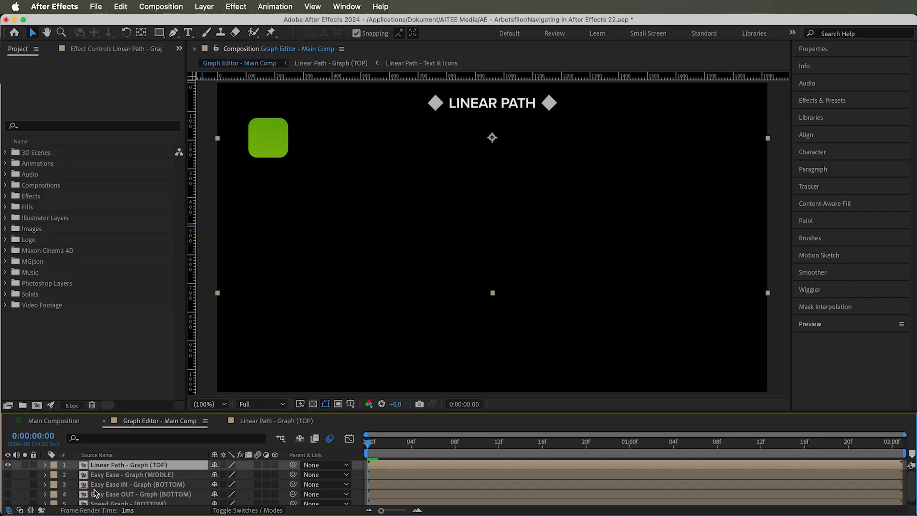
{"action": "left_click", "coordinate": [122, 485]}
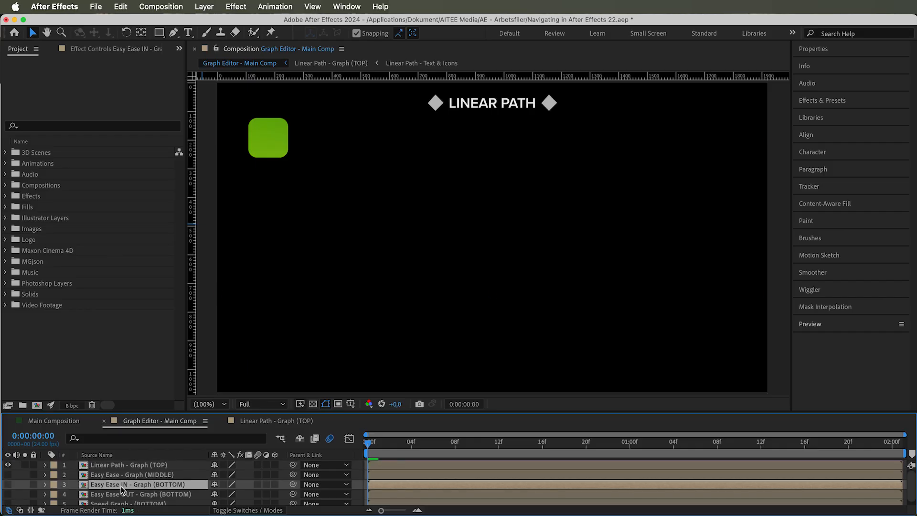
{"action": "left_click", "coordinate": [7, 485]}
{"action": "key", "text": "space"}
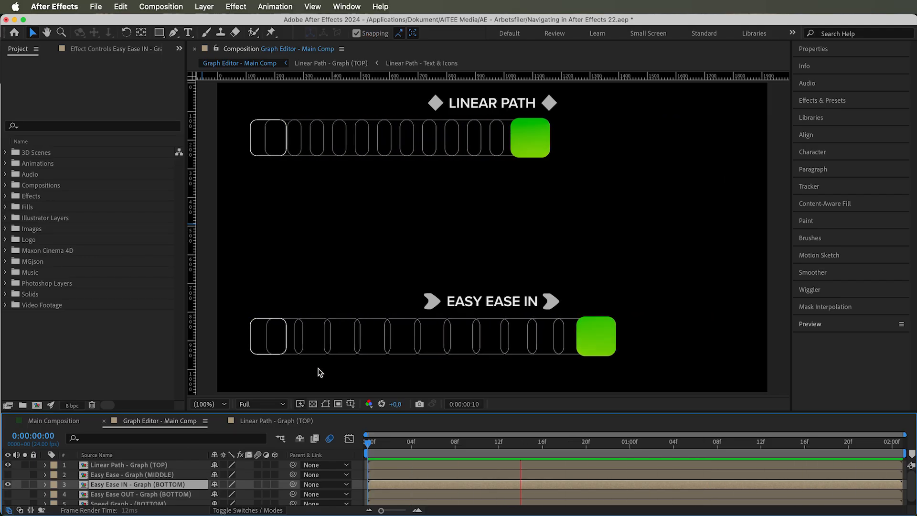
{"action": "key", "text": "space"}
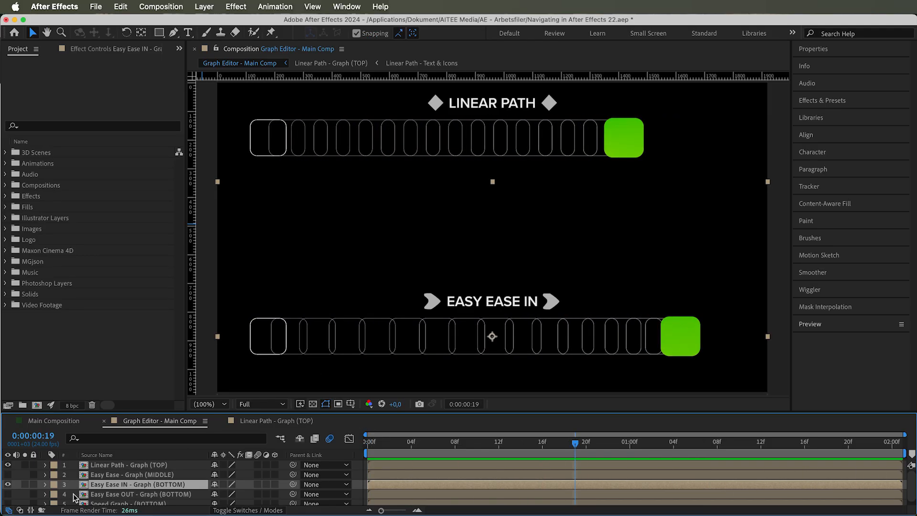
Show the Easy Ease OUT layer, move Easy Ease IN up to the middle of the frame, and preview all three animations
{"action": "left_click", "coordinate": [114, 494]}
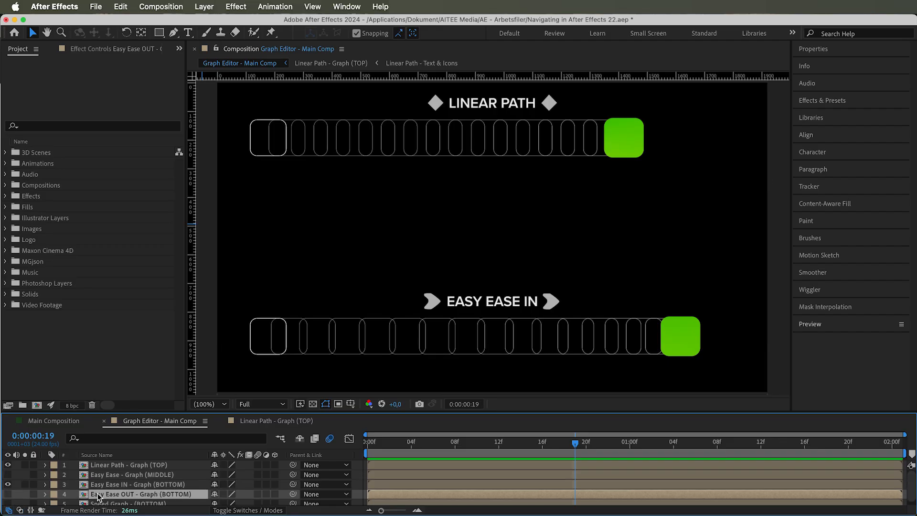
{"action": "left_click", "coordinate": [8, 494]}
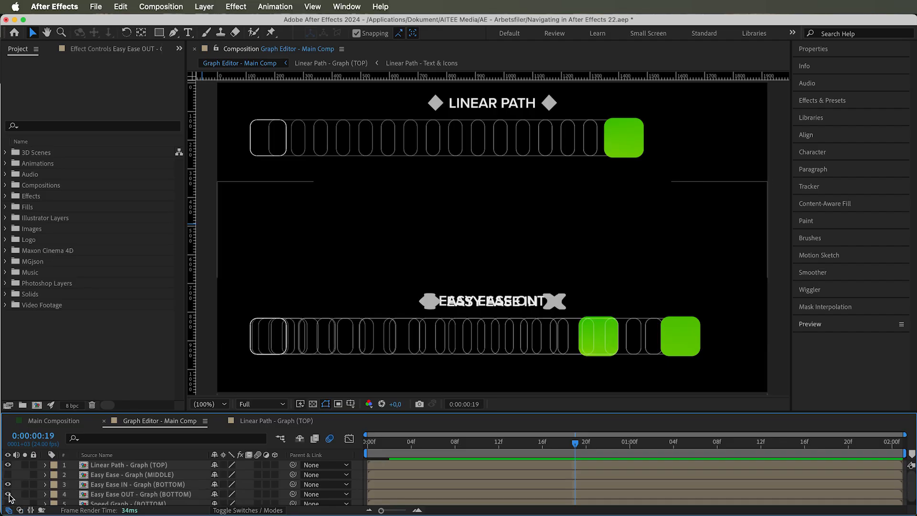
{"action": "left_click", "coordinate": [117, 485]}
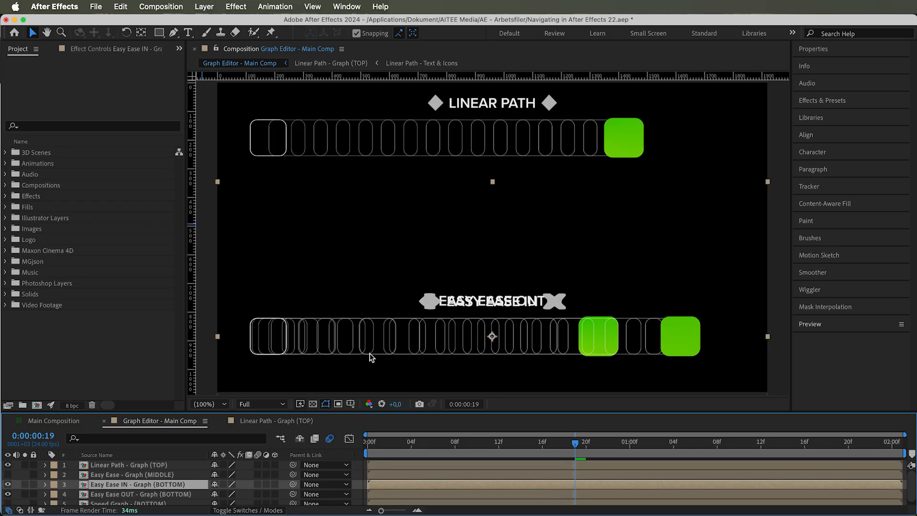
{"action": "left_click_drag", "start_coordinate": [421, 340], "coordinate": [418, 238]}
{"action": "key", "text": "space"}
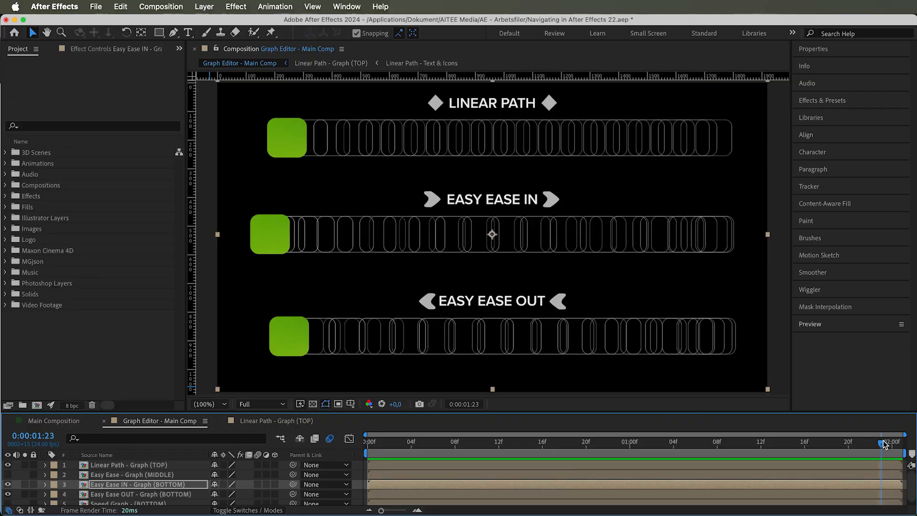
{"action": "key", "text": "space"}
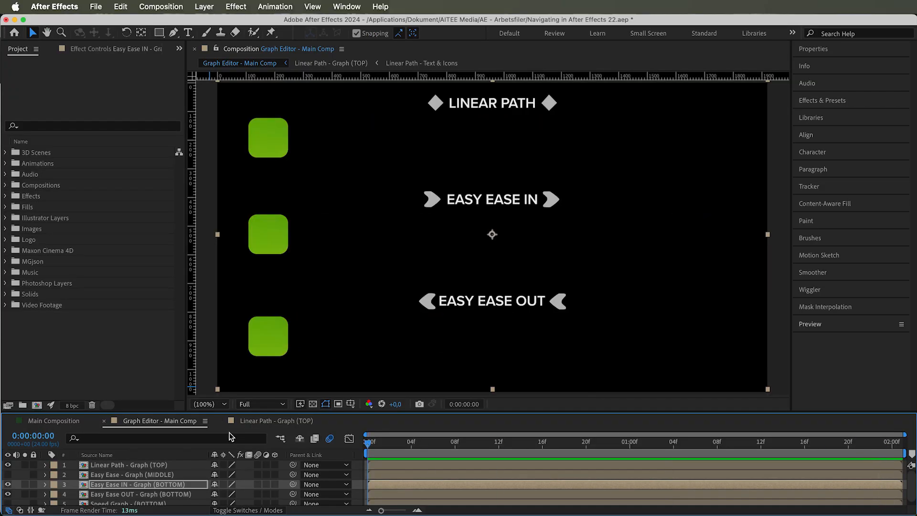
In the Easy Ease - Graph (MIDDLE) precomp, move the 1-second Position keyframe's path point near the frame's upper-right corner and preview the diagonal motion
{"action": "double_click", "coordinate": [113, 475]}
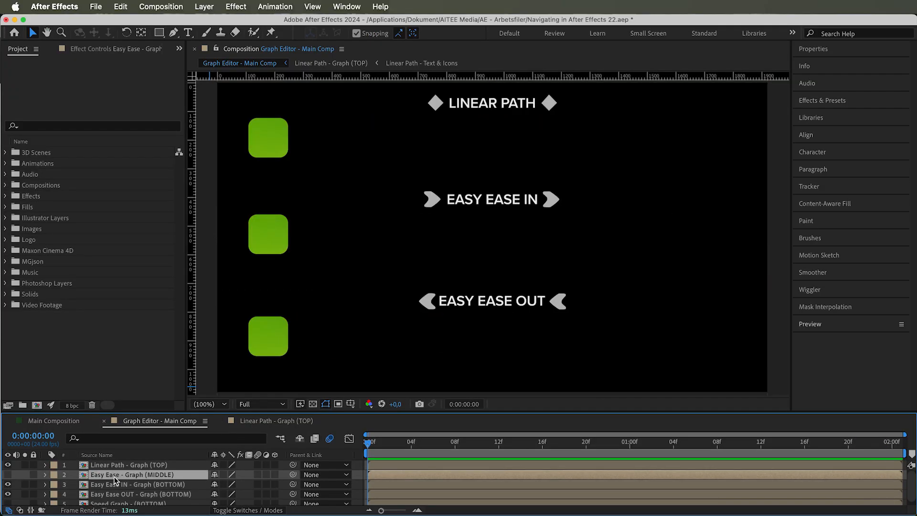
{"action": "left_click", "coordinate": [281, 246]}
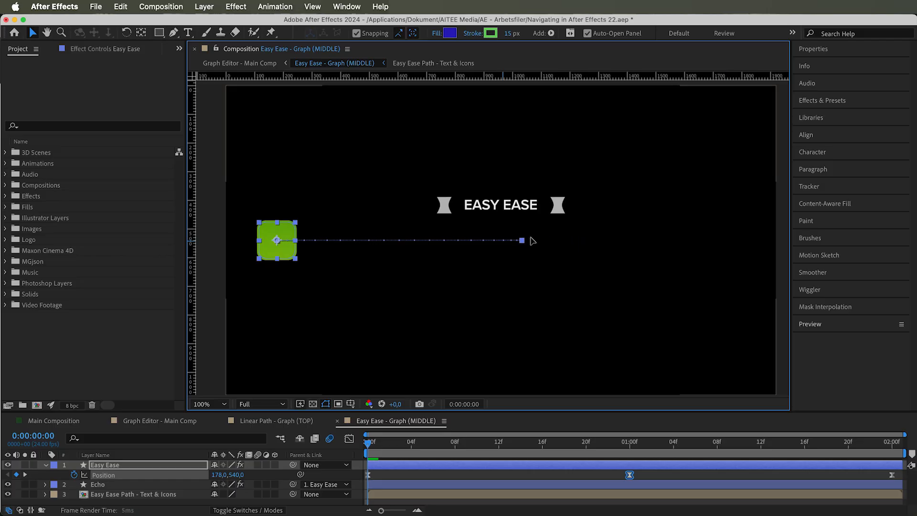
{"action": "mouse_move", "coordinate": [767, 238]}
{"action": "left_mouse_down"}
{"action": "mouse_move", "coordinate": [724, 178]}
{"action": "mouse_move", "coordinate": [715, 114]}
{"action": "left_mouse_up"}
{"action": "key", "text": "h"}
{"action": "key", "text": "space"}
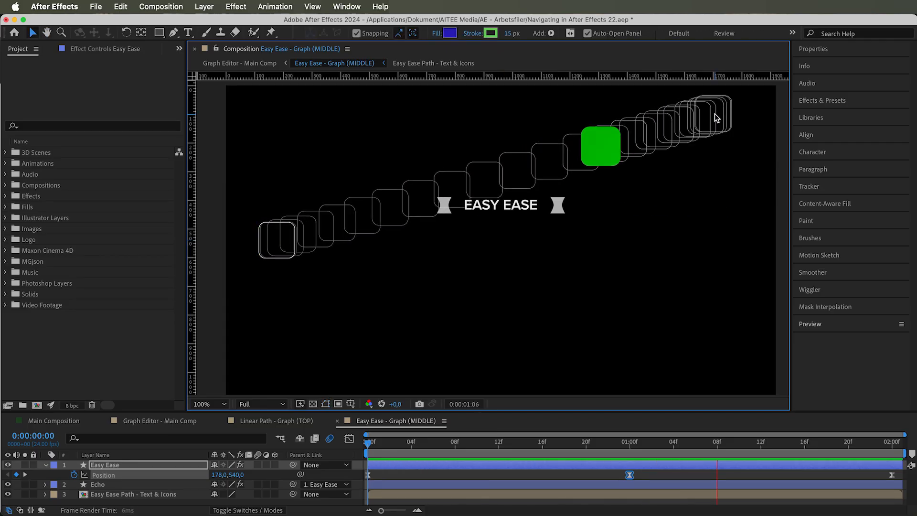
Stop the preview and undo the move of the 1-second Position keyframe's path point
{"action": "key", "text": "space"}
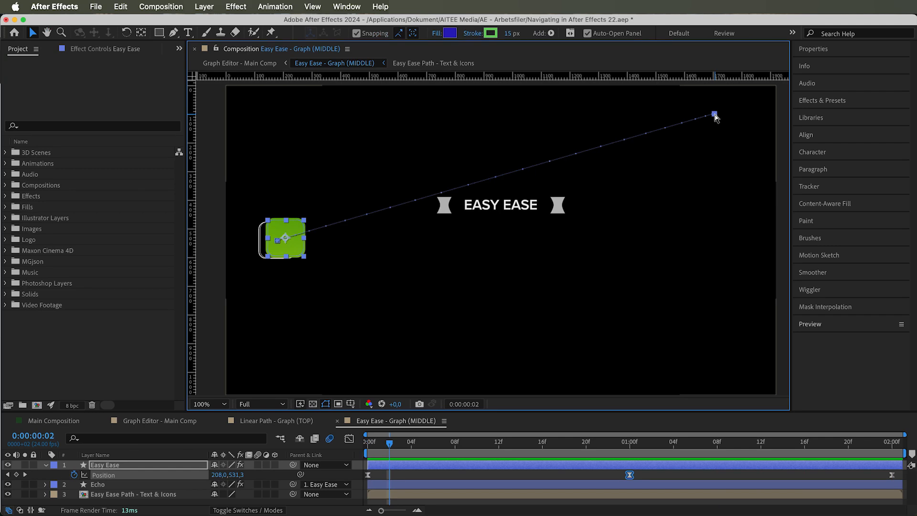
{"action": "key", "text": "super+z"}
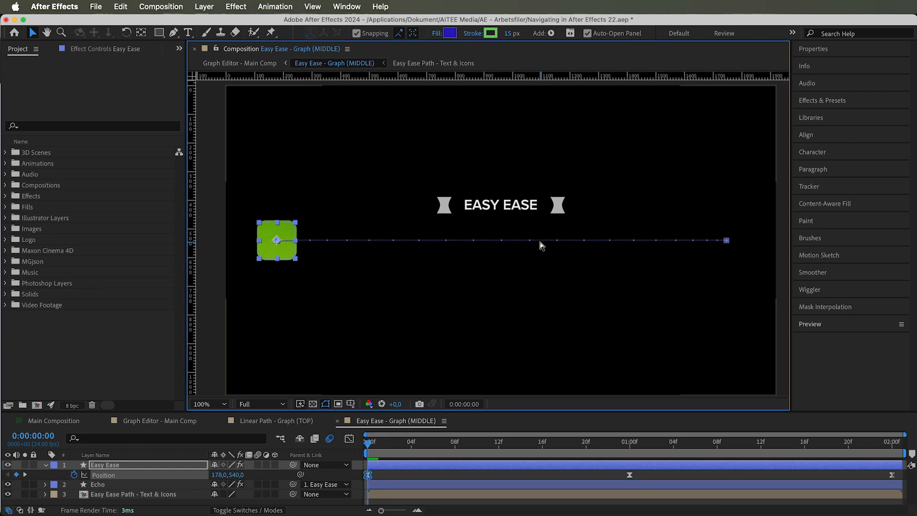
With the Pen tool, pull Bezier handles from the motion path's 1-second point toward the frame's lower edge and preview the curved motion
{"action": "left_click", "coordinate": [173, 33]}
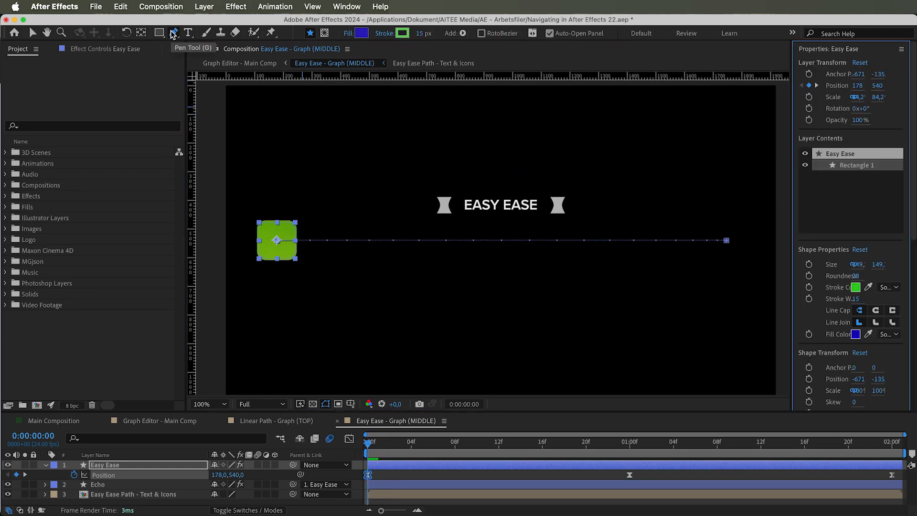
{"action": "left_click_drag", "start_coordinate": [727, 241], "coordinate": [730, 369]}
{"action": "key", "text": "space"}
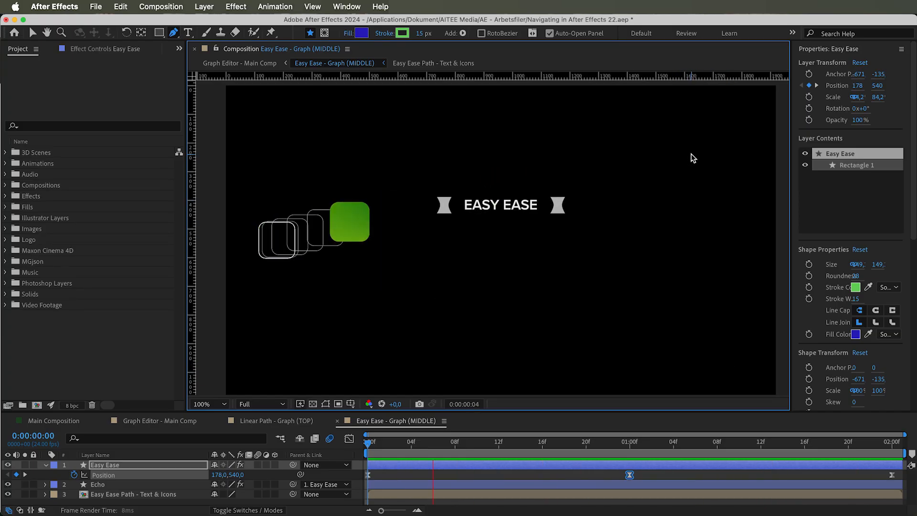
{"action": "key", "text": "space"}
Reshape the curved motion path by adjusting both Bezier handles of the 1-second point, and preview the new curve
{"action": "left_click_drag", "start_coordinate": [724, 115], "coordinate": [621, 179]}
{"action": "left_click_drag", "start_coordinate": [729, 368], "coordinate": [747, 349]}
{"action": "key", "text": "space"}
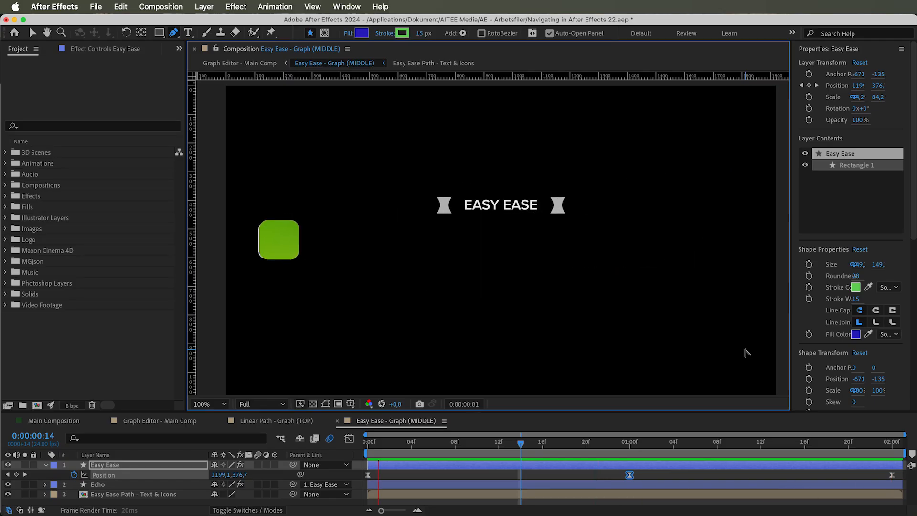
{"action": "key", "text": "space"}
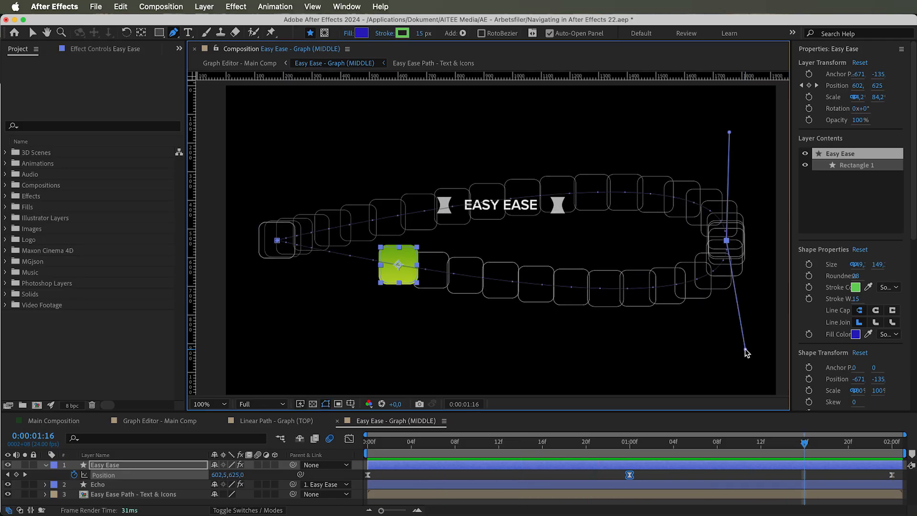
Undo all the Bezier handle edits on the Easy Ease layer's motion path
{"action": "key", "text": "super+z"}
{"action": "key", "text": "super+z"}
{"action": "key", "text": "super+z"}
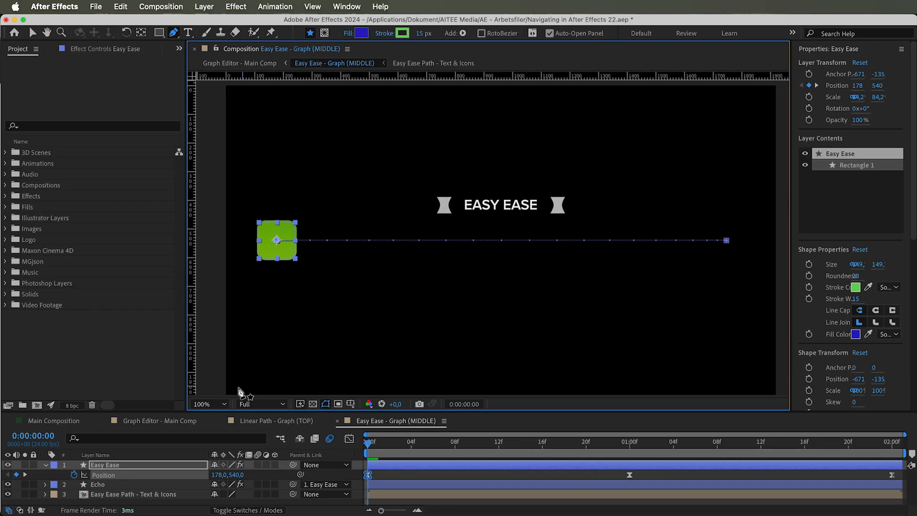
From Graph Editor - Main Comp, open the Speed Graph - (BOTTOM) precomp and display the Position curve in an enlarged Graph Editor
{"action": "left_click", "coordinate": [171, 423]}
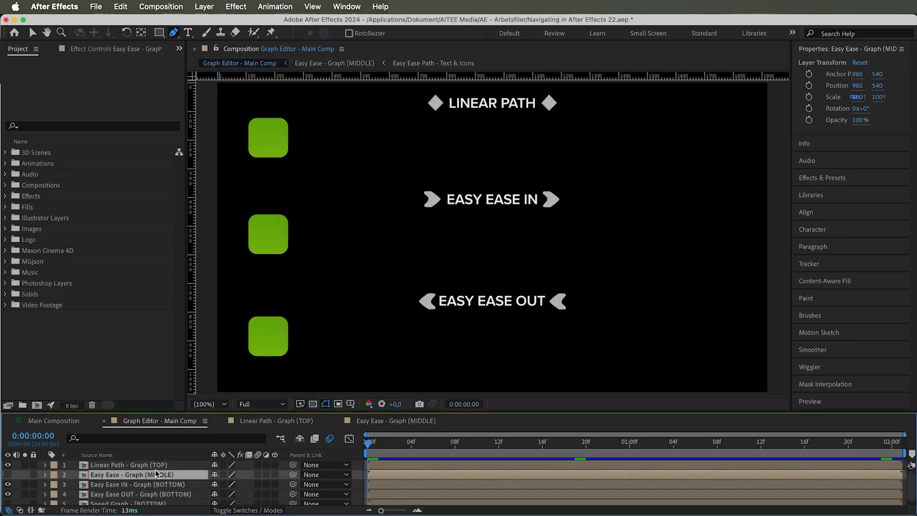
{"action": "scroll", "coordinate": [153, 475], "scroll_direction": "down", "scroll_amount": 1}
{"action": "double_click", "coordinate": [119, 500]}
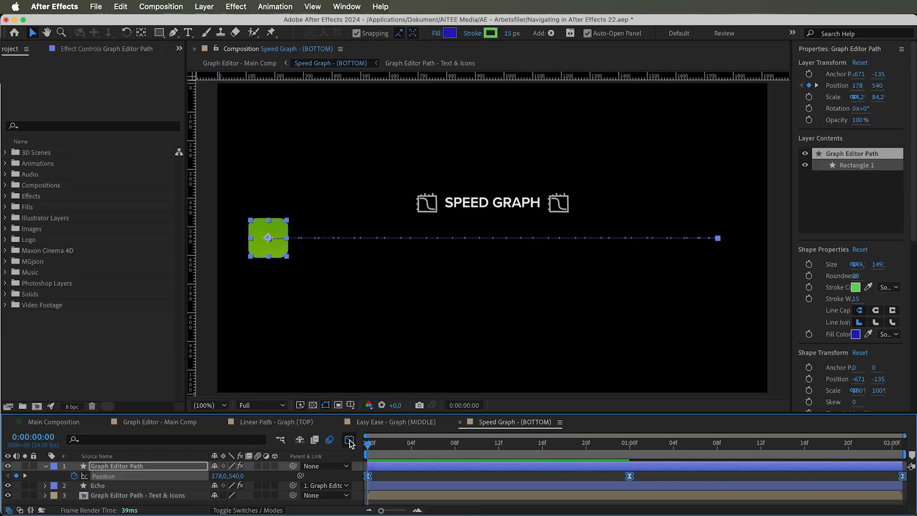
{"action": "left_click", "coordinate": [349, 440]}
{"action": "left_click_drag", "start_coordinate": [355, 414], "coordinate": [355, 332]}
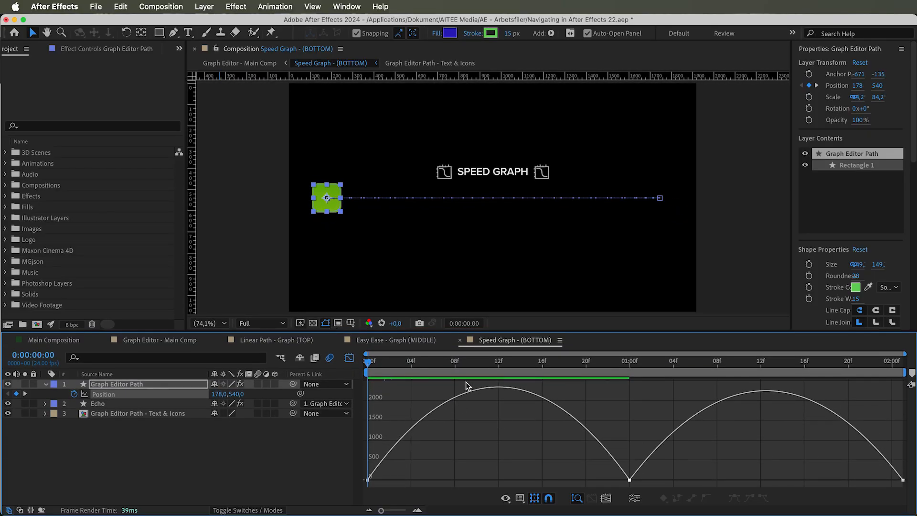
Show the Position property's value graph for comparison and return to the speed graph
{"action": "left_click", "coordinate": [520, 498]}
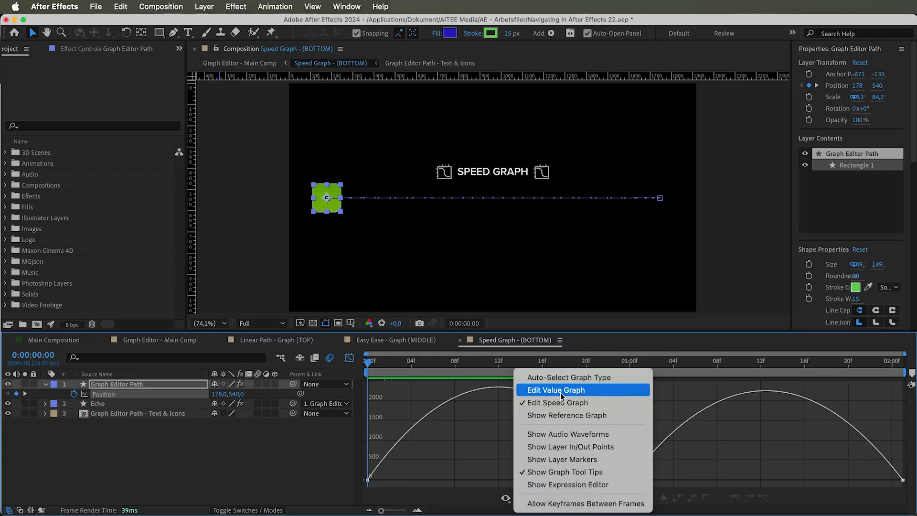
{"action": "left_click", "coordinate": [561, 391]}
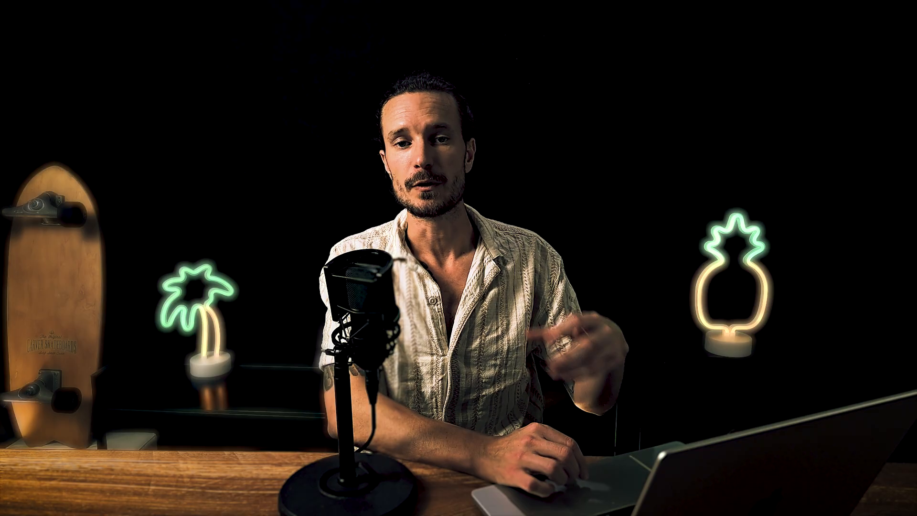
{"action": "left_click", "coordinate": [505, 499]}
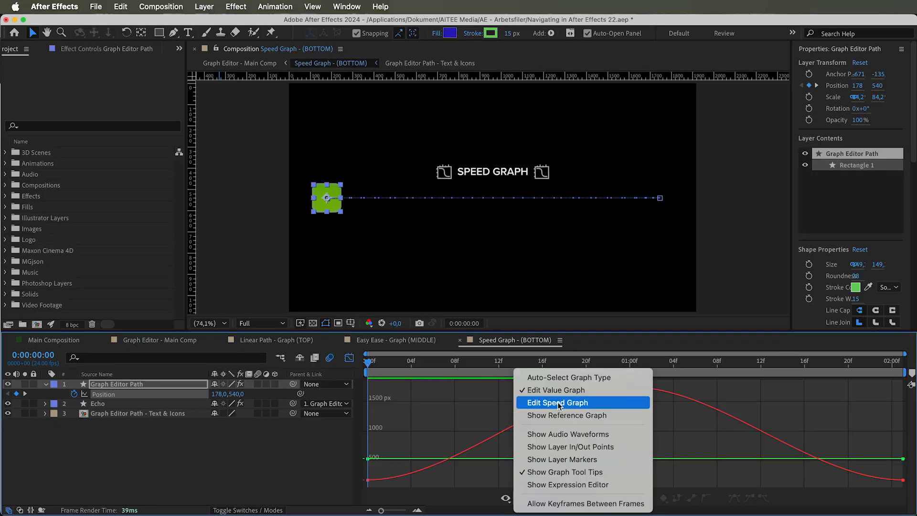
{"action": "left_click", "coordinate": [559, 404]}
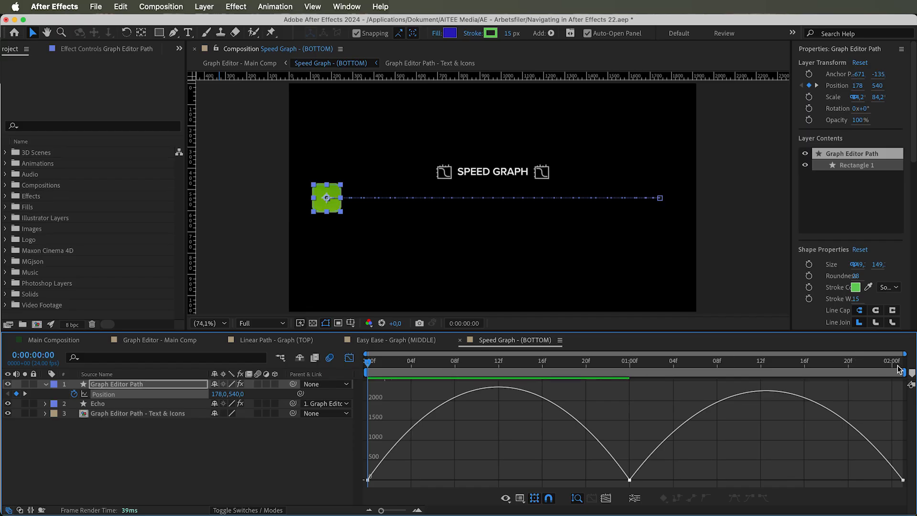
Scrub from the first frame to frame 12 and back, comparing the square's movement with the speed curve's start and peak
{"action": "left_click_drag", "start_coordinate": [404, 361], "coordinate": [351, 352]}
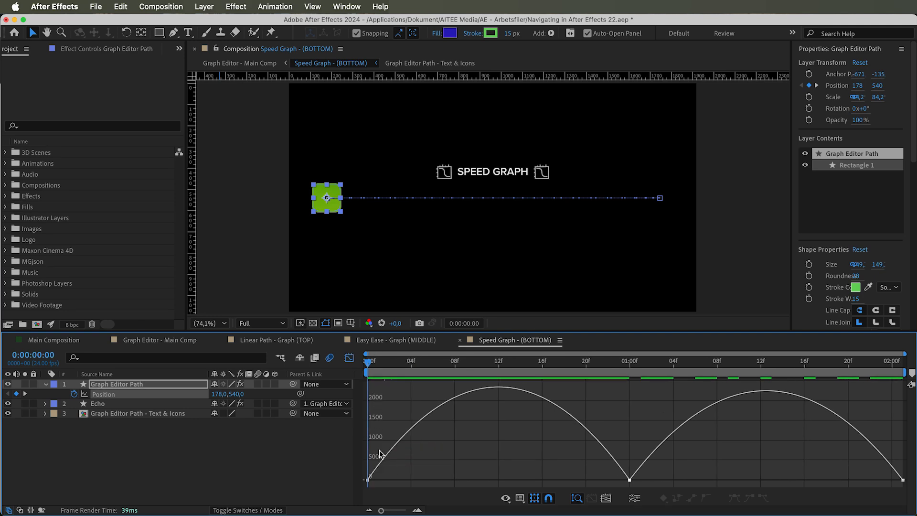
{"action": "left_click_drag", "start_coordinate": [394, 330], "coordinate": [389, 147]}
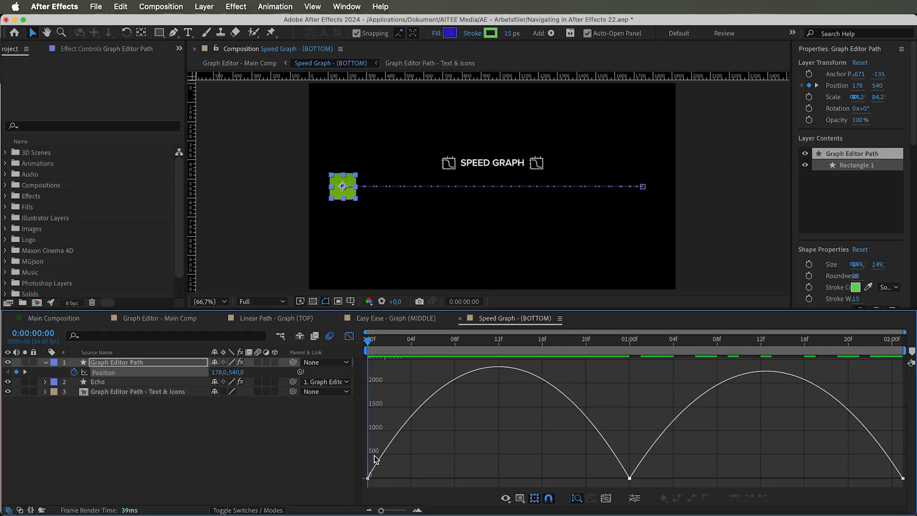
{"action": "mouse_move", "coordinate": [371, 470]}
{"action": "left_click_drag", "start_coordinate": [369, 341], "coordinate": [500, 345]}
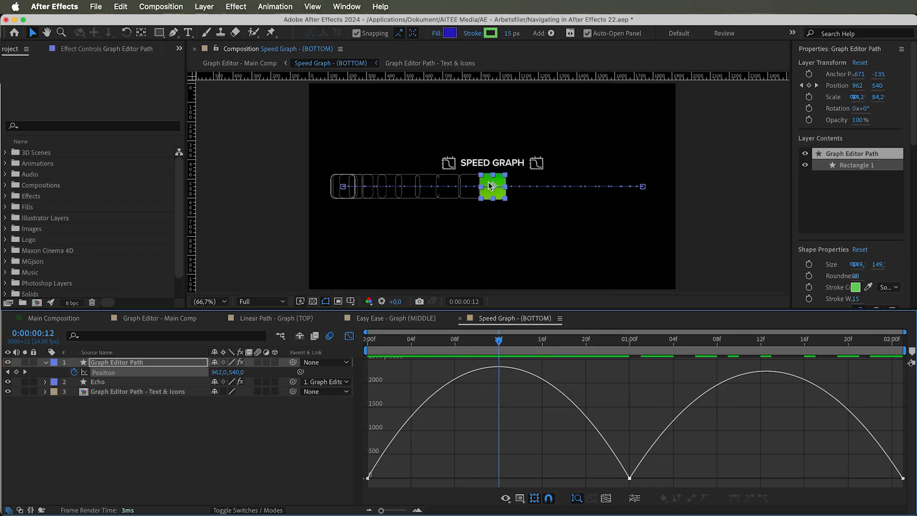
{"action": "mouse_move", "coordinate": [498, 369]}
{"action": "left_click_drag", "start_coordinate": [496, 341], "coordinate": [371, 348]}
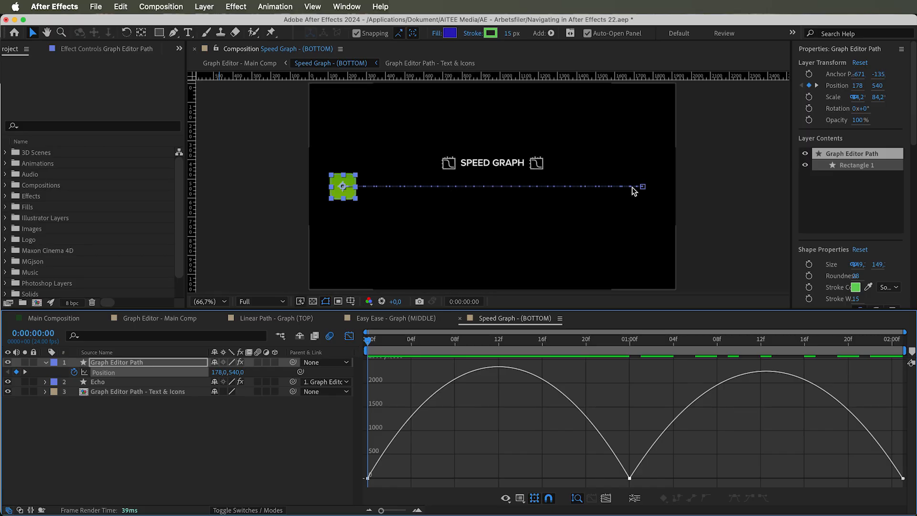
Preview the eased motion, park the playhead at 1 second, and inspect the speed at that keyframe
{"action": "key", "text": "space"}
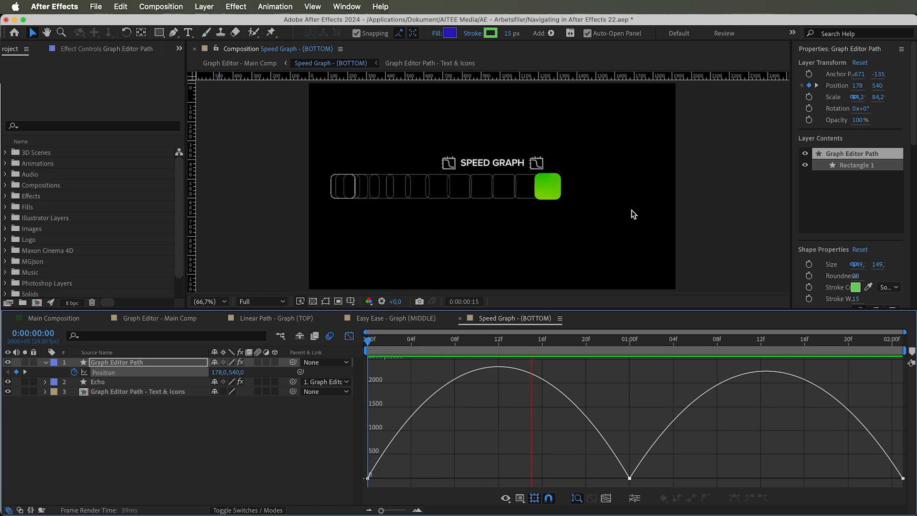
{"action": "key", "text": "space"}
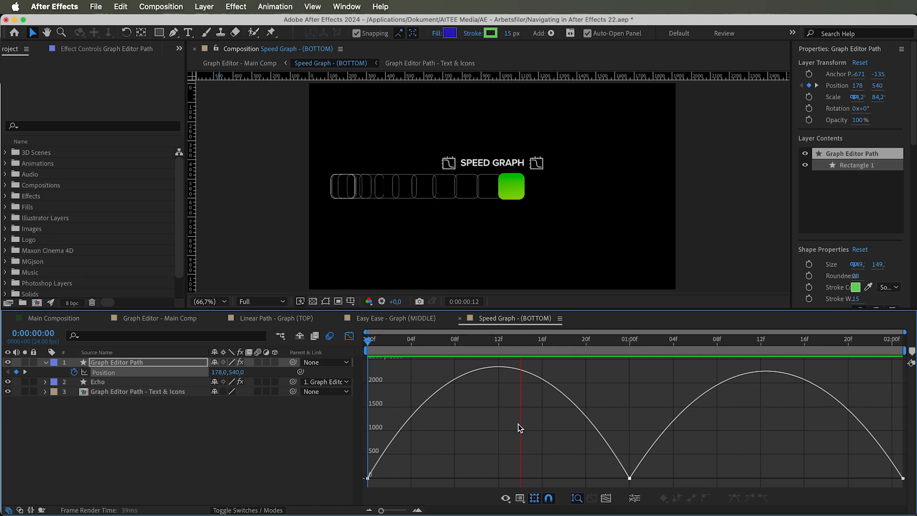
{"action": "left_click_drag", "start_coordinate": [604, 339], "coordinate": [630, 340]}
{"action": "mouse_move", "coordinate": [630, 478]}
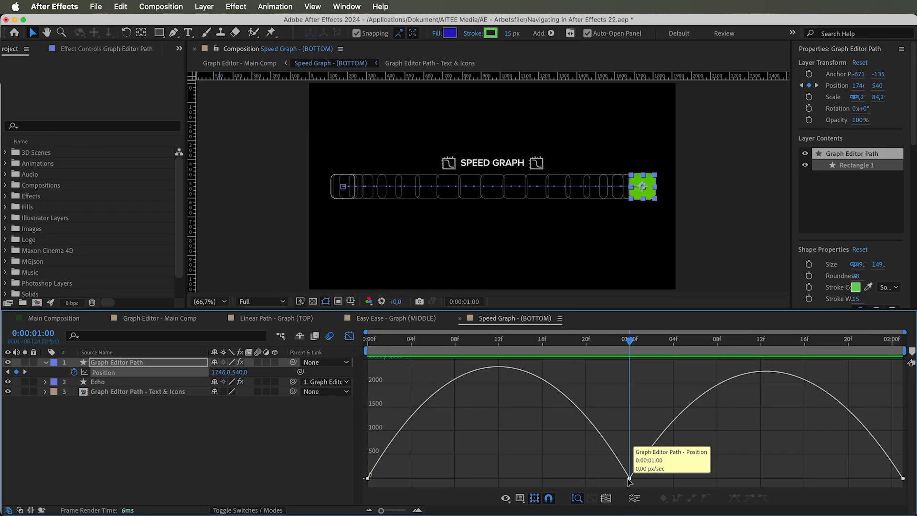
Close the Graph Editor and convert all three Position keyframes to linear interpolation
{"action": "left_click", "coordinate": [349, 335]}
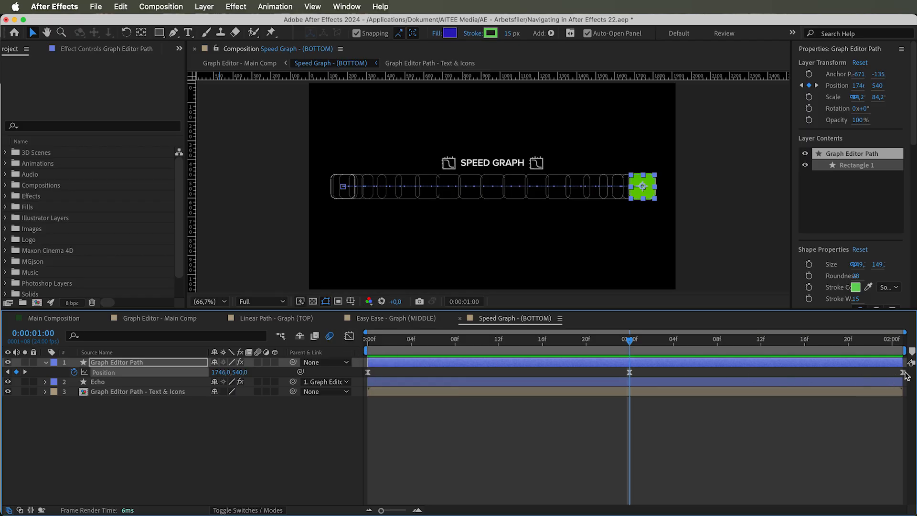
{"action": "left_click_drag", "start_coordinate": [642, 368], "coordinate": [366, 378]}
{"action": "left_click", "coordinate": [368, 373], "text": "super"}
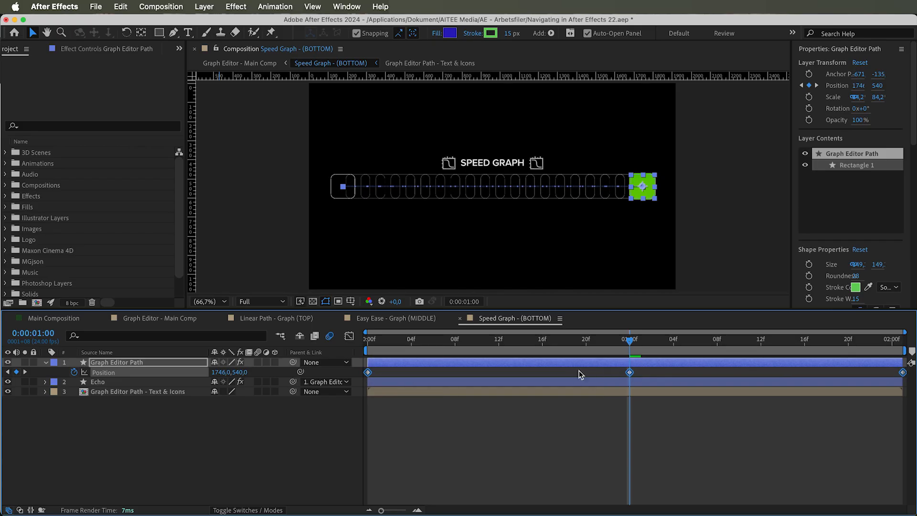
Reopen the Graph Editor, examine the linear keyframes' speed graph, and preview the motion from near the start
{"action": "left_click", "coordinate": [348, 336]}
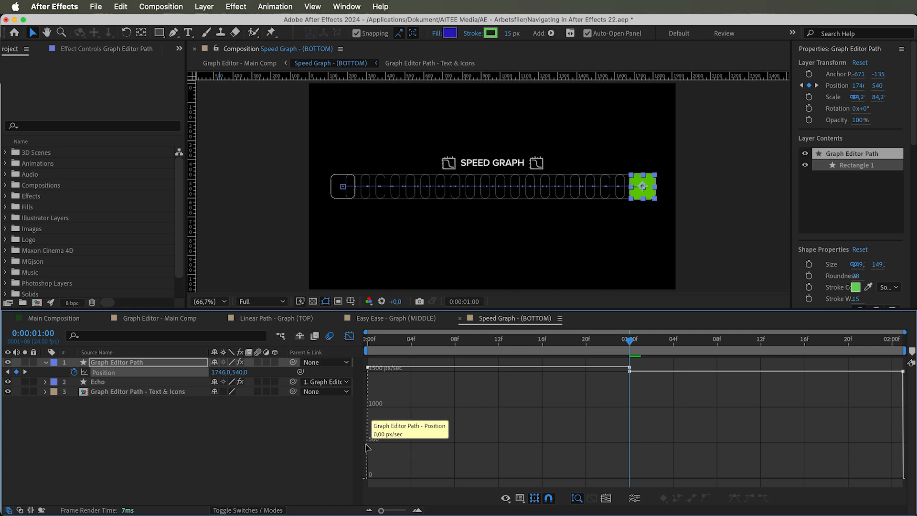
{"action": "left_click_drag", "start_coordinate": [645, 333], "coordinate": [365, 337]}
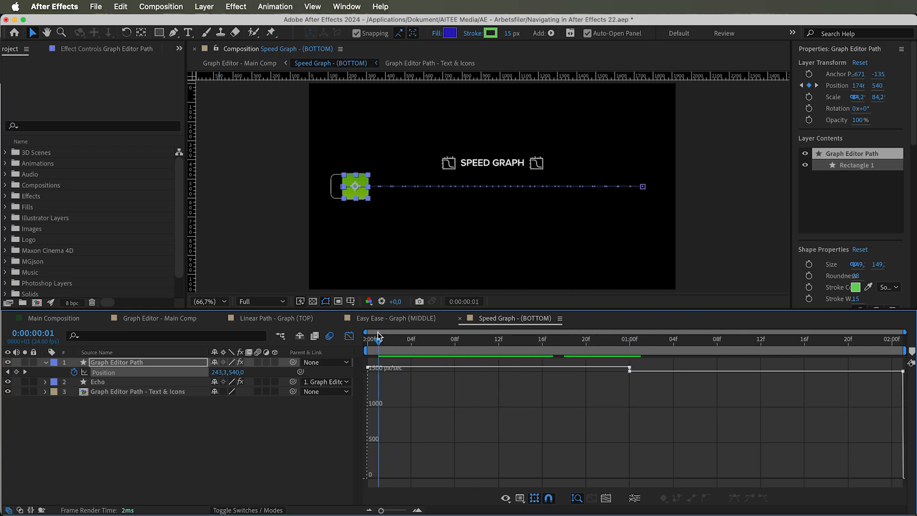
{"action": "left_click", "coordinate": [848, 337]}
{"action": "left_click", "coordinate": [376, 340]}
{"action": "key", "text": "space"}
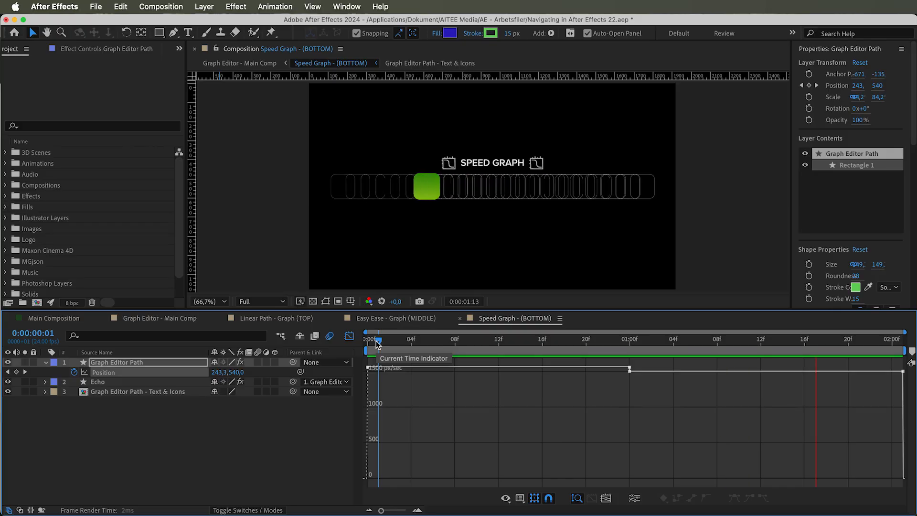
{"action": "key", "text": "space"}
{"action": "left_click_drag", "start_coordinate": [520, 340], "coordinate": [342, 351]}
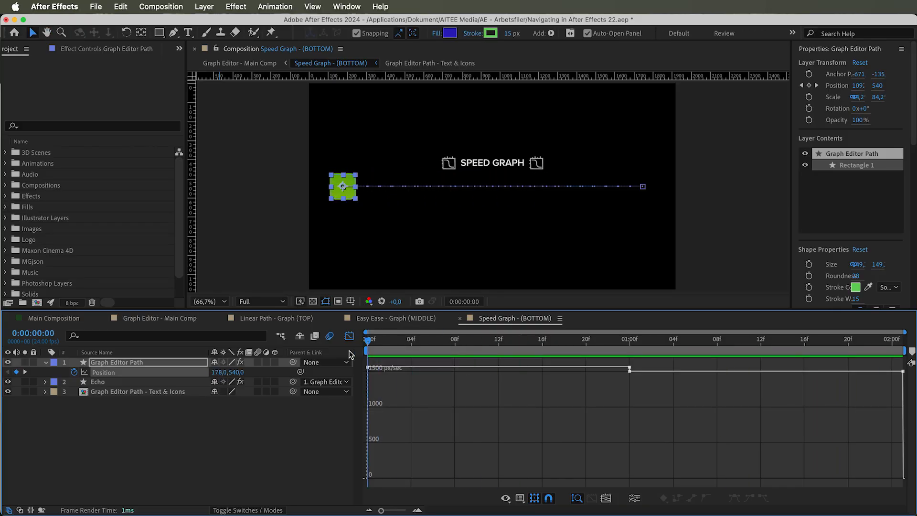
Leave the Graph Editor, go to the 1-second keyframe, and apply Easy Ease to all three Position keyframes
{"action": "key", "text": "shift+F3"}
{"action": "key", "text": "k"}
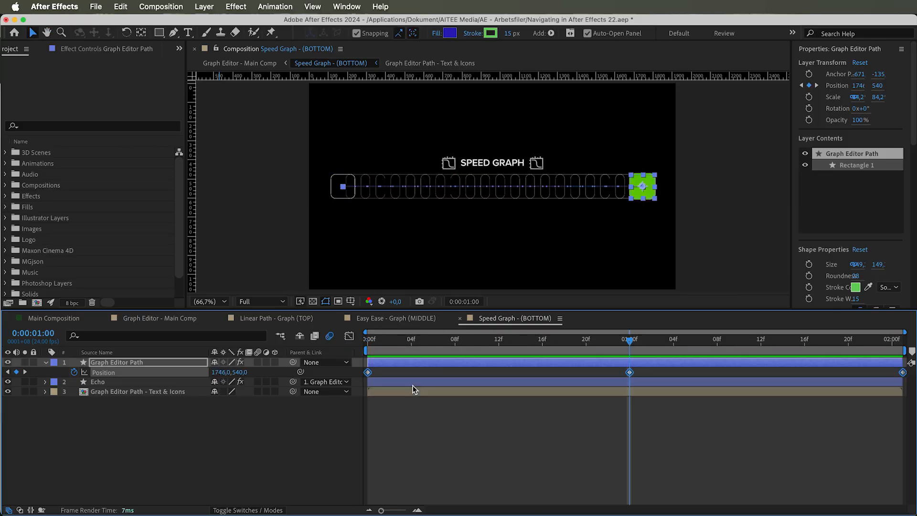
{"action": "key", "text": "F9"}
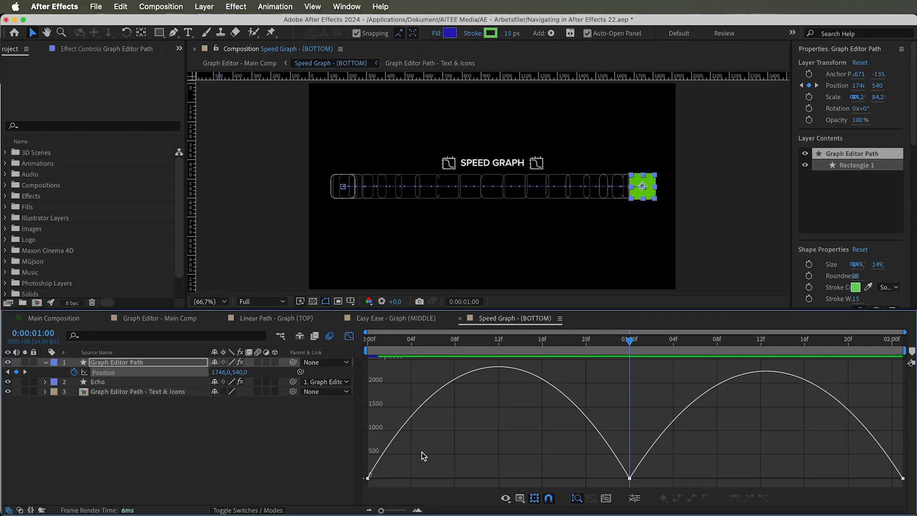
Select all three Position keyframes in the speed graph and lengthen the 1-second keyframe's incoming ease handle back to about frame 12
{"action": "left_click_drag", "start_coordinate": [423, 452], "coordinate": [365, 484]}
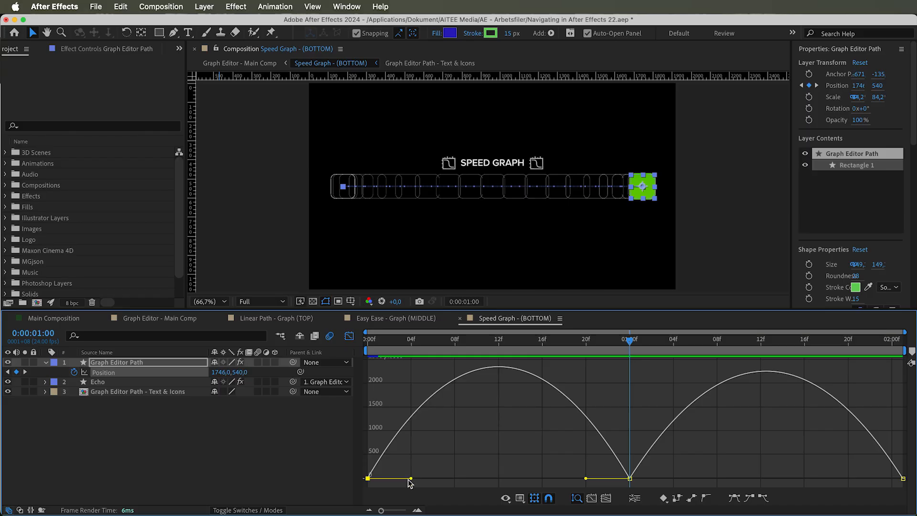
{"action": "left_click_drag", "start_coordinate": [903, 434], "coordinate": [363, 491]}
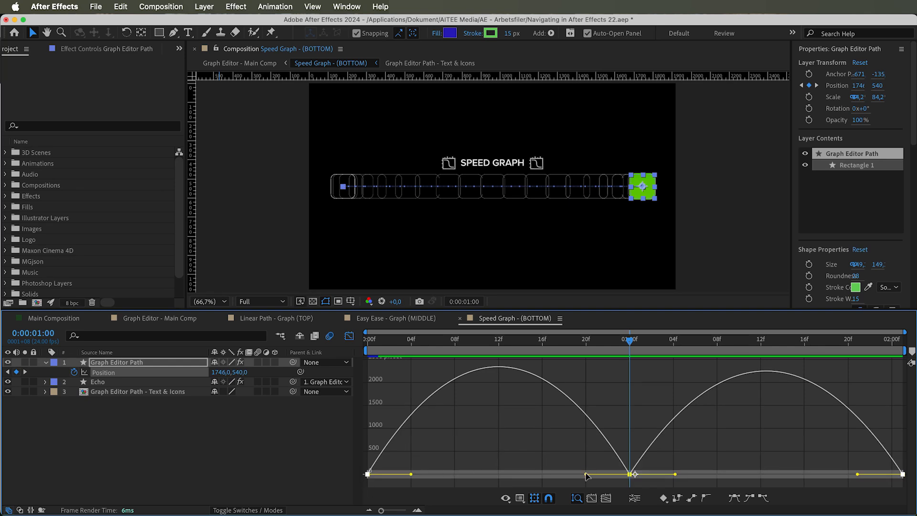
{"action": "left_click_drag", "start_coordinate": [586, 474], "coordinate": [445, 468]}
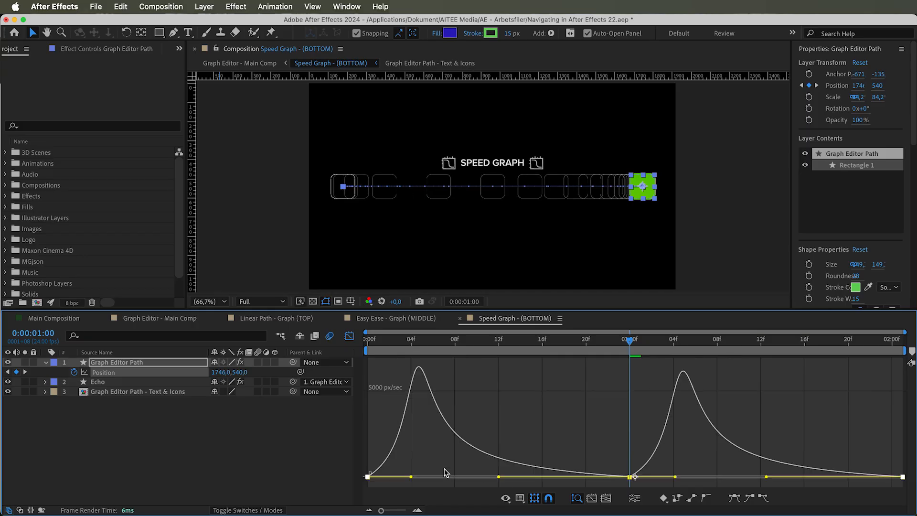
{"action": "key", "text": "super+z"}
{"action": "left_click_drag", "start_coordinate": [586, 469], "coordinate": [476, 488]}
Preview the motion with the reshaped speed curve and return the playhead to the first frame
{"action": "key", "text": "space"}
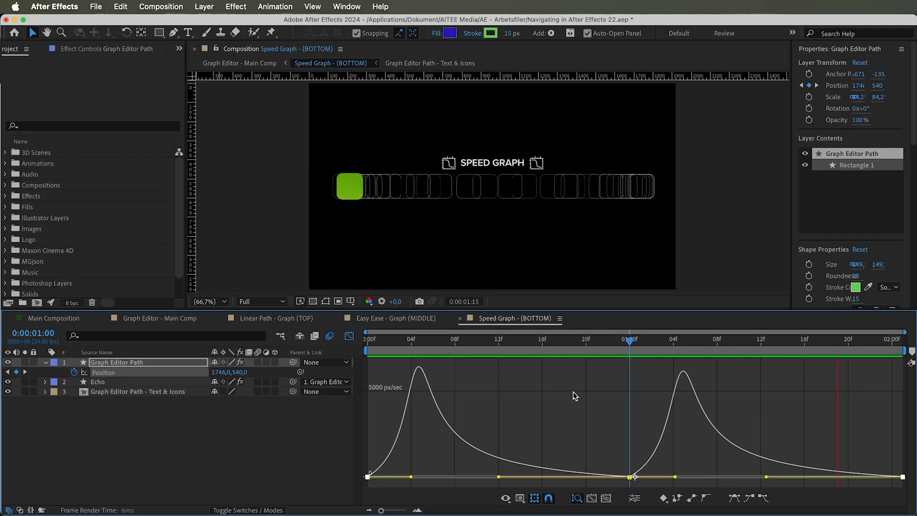
{"action": "key", "text": "space"}
{"action": "left_click_drag", "start_coordinate": [478, 341], "coordinate": [370, 352]}
In Graph Editor - Main Comp, leave only the Easy Ease and Speed Graph layers visible and preview them against each other
{"action": "left_click", "coordinate": [53, 318]}
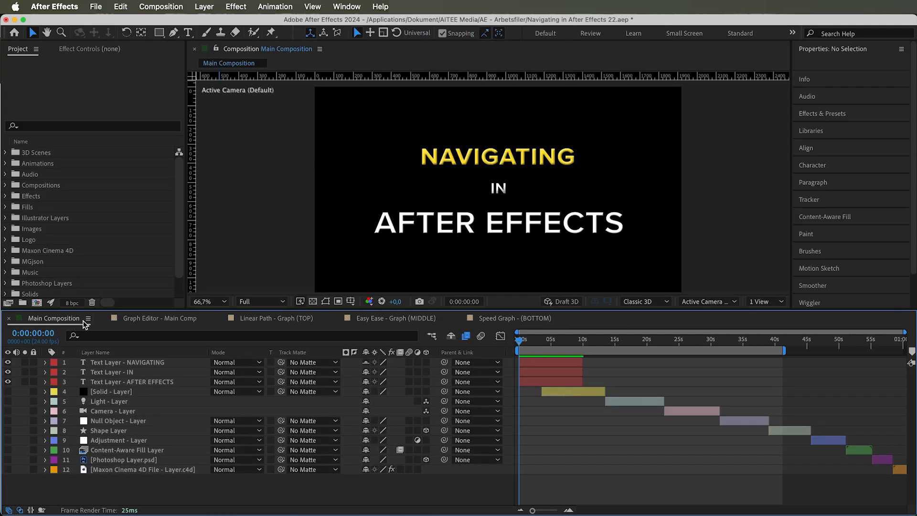
{"action": "left_click", "coordinate": [159, 318]}
{"action": "left_click", "coordinate": [7, 372]}
{"action": "left_click_drag", "start_coordinate": [7, 382], "coordinate": [7, 392]}
{"action": "left_click", "coordinate": [7, 401]}
{"action": "key", "text": "space"}
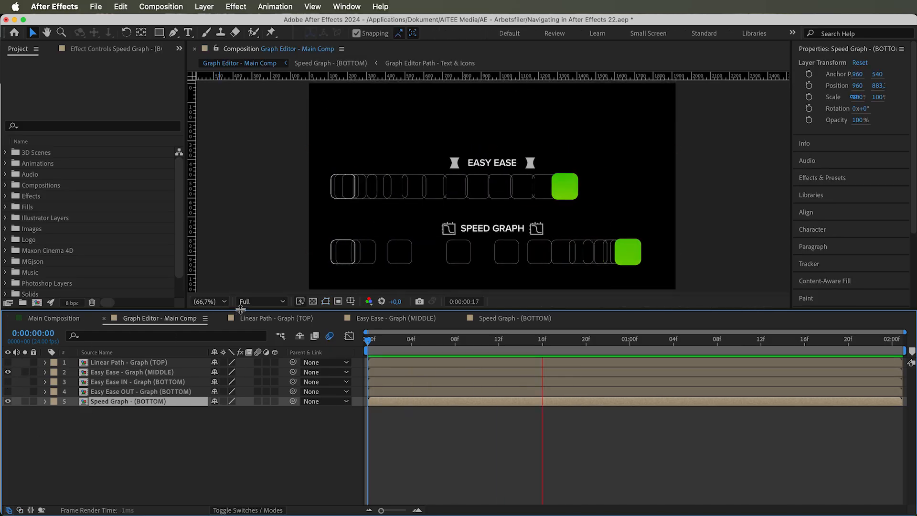
Compare both animations in an enlarged composition view, then open the Speed Graph - (BOTTOM) composition with a taller graph area
{"action": "left_click_drag", "start_coordinate": [308, 308], "coordinate": [309, 407]}
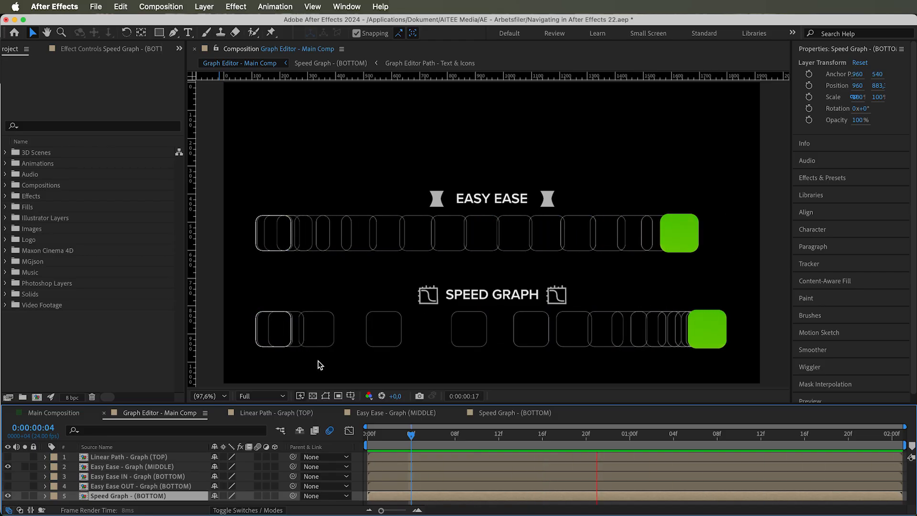
{"action": "left_click", "coordinate": [493, 415]}
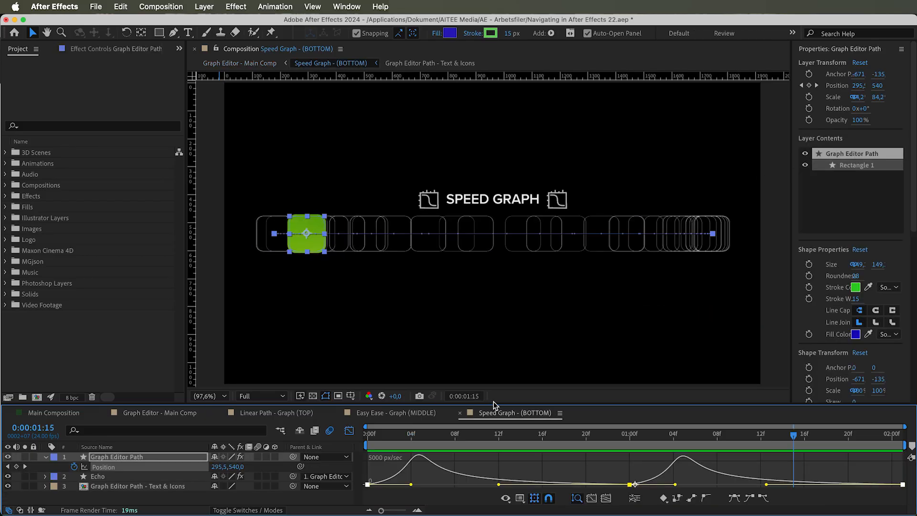
{"action": "left_click_drag", "start_coordinate": [485, 404], "coordinate": [485, 309]}
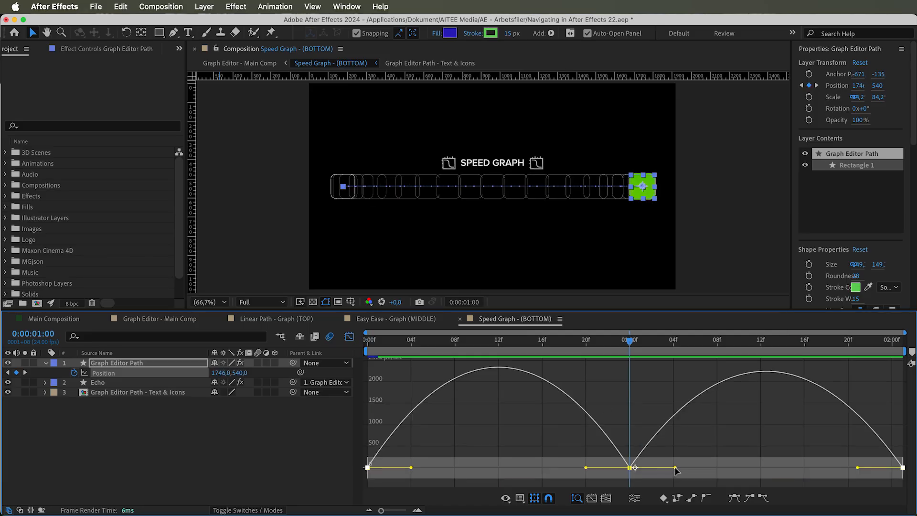
Lengthen the 1-second keyframe's outgoing ease handle to about halfway toward the last keyframe and preview the motion
{"action": "left_click_drag", "start_coordinate": [675, 471], "coordinate": [795, 477]}
{"action": "key", "text": "space"}
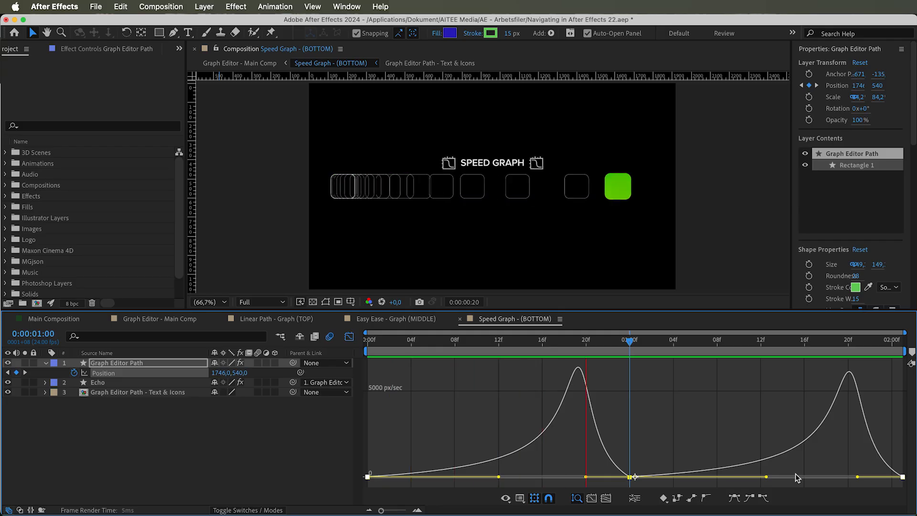
{"action": "key", "text": "space"}
Lengthen the 1-second keyframe's incoming ease handle back to about frame 12, preview the motion, and return to the first frame
{"action": "left_click_drag", "start_coordinate": [586, 477], "coordinate": [489, 489]}
{"action": "key", "text": "space"}
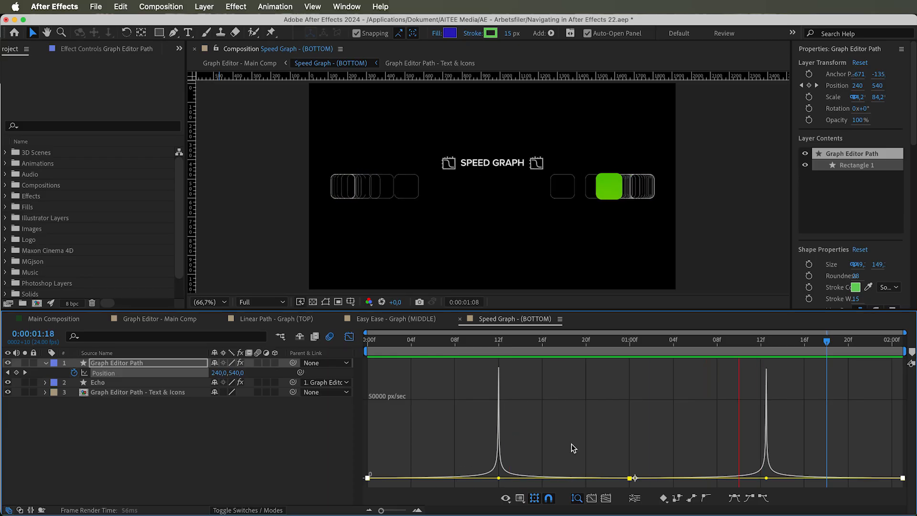
{"action": "key", "text": "space"}
{"action": "left_click_drag", "start_coordinate": [827, 341], "coordinate": [360, 352]}
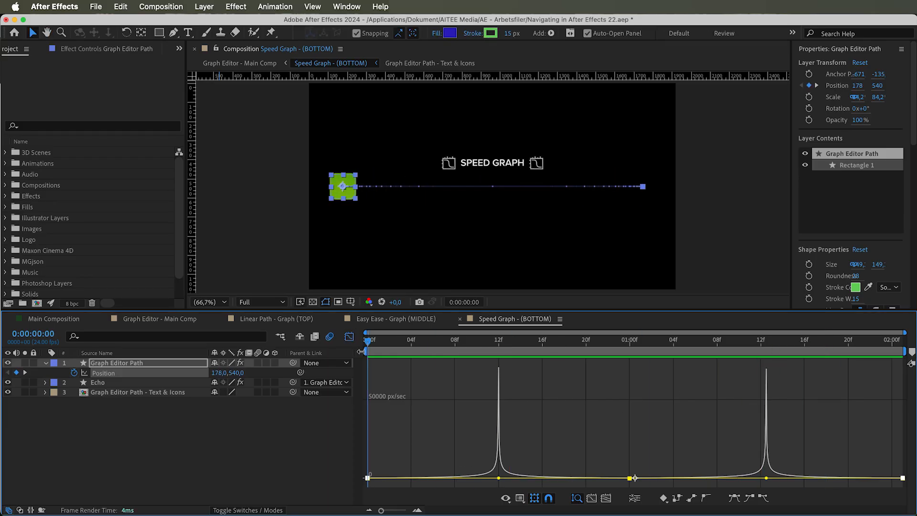
Try an incoming speed of -63 pixels/sec with Continuous in the 1-second keyframe's velocity settings, cancel, and undo the ease handle changes
{"action": "right_click", "coordinate": [630, 478]}
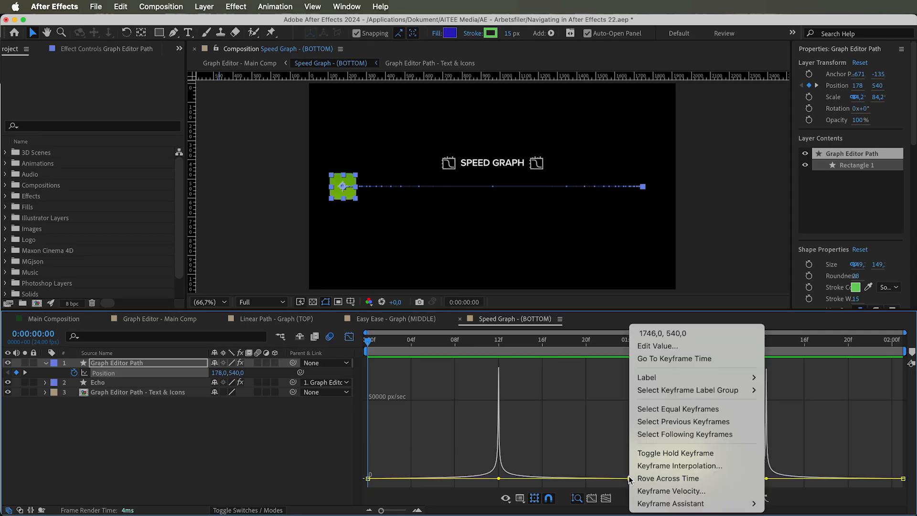
{"action": "left_click", "coordinate": [667, 492]}
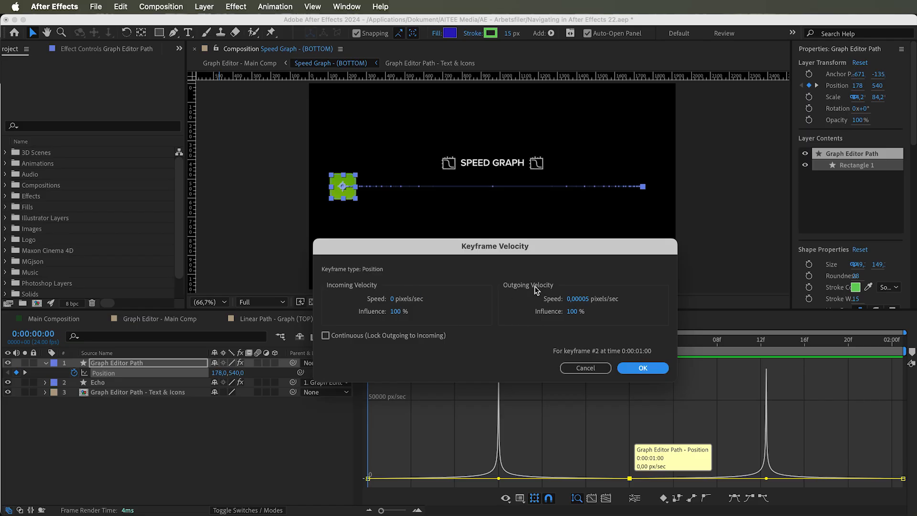
{"action": "mouse_move", "coordinate": [395, 302]}
{"action": "left_mouse_down"}
{"action": "mouse_move", "coordinate": [423, 299]}
{"action": "mouse_move", "coordinate": [395, 302]}
{"action": "left_mouse_up"}
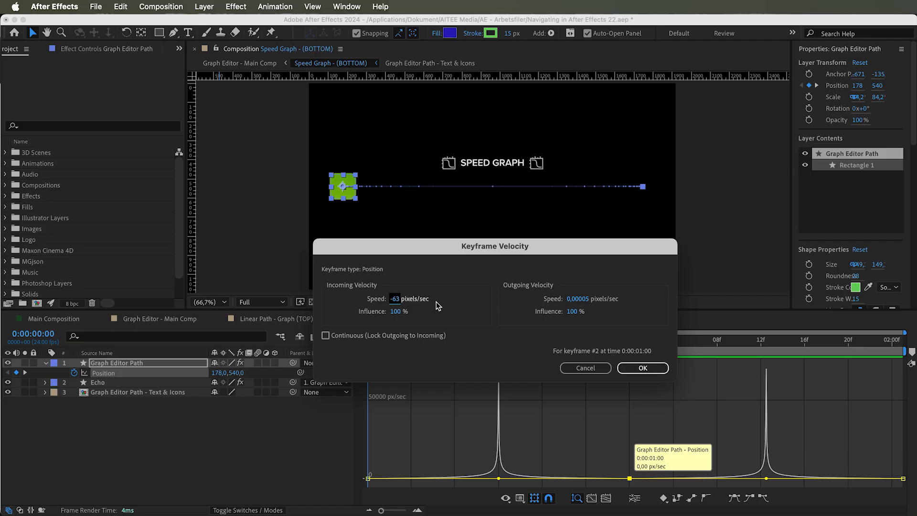
{"action": "left_click_drag", "start_coordinate": [576, 300], "coordinate": [610, 296]}
{"action": "left_click_drag", "start_coordinate": [397, 314], "coordinate": [349, 315]}
{"action": "left_click_drag", "start_coordinate": [560, 314], "coordinate": [540, 310]}
{"action": "left_click_drag", "start_coordinate": [393, 317], "coordinate": [448, 314]}
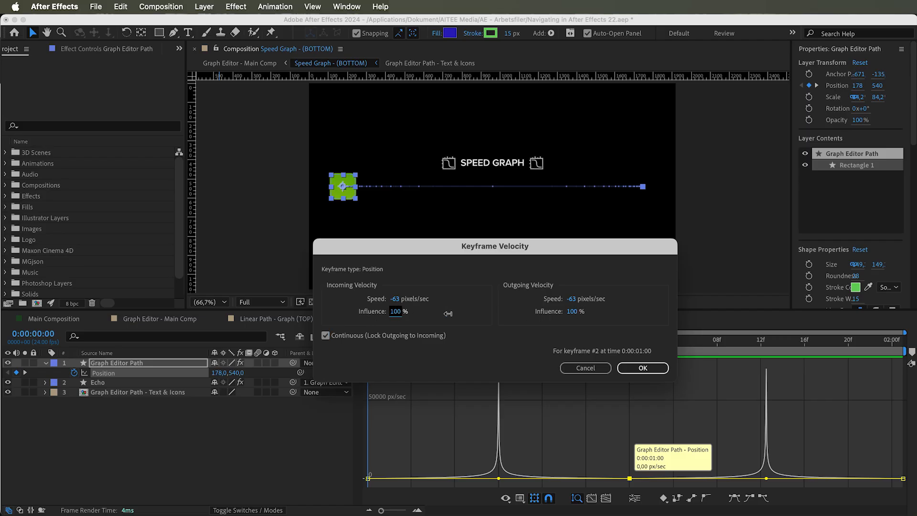
{"action": "left_click", "coordinate": [580, 368]}
{"action": "key", "text": "super+z"}
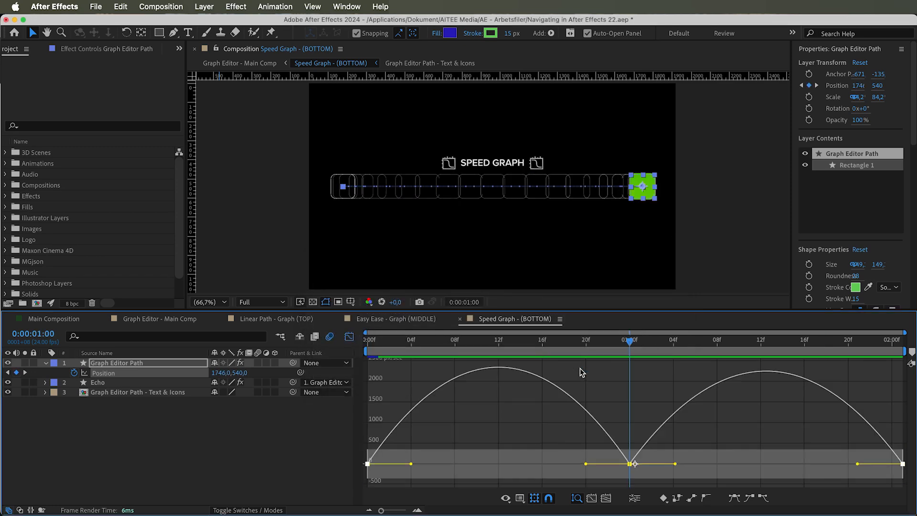
From the first frame, pull vertical Bezier handles out of the motion path's far point with the Pen tool and preview the curved motion
{"action": "left_click_drag", "start_coordinate": [630, 341], "coordinate": [357, 344]}
{"action": "key", "text": "g"}
{"action": "left_click_drag", "start_coordinate": [643, 187], "coordinate": [643, 84]}
{"action": "key", "text": "space"}
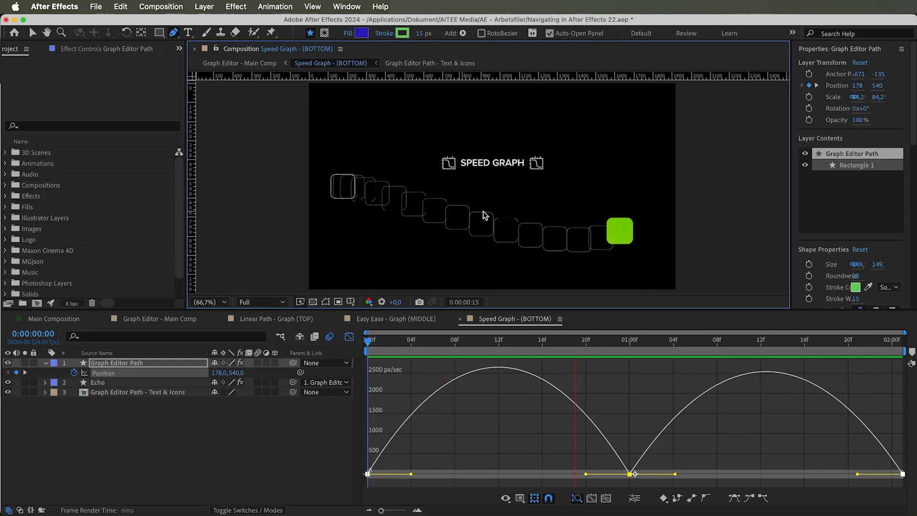
{"action": "key", "text": "space"}
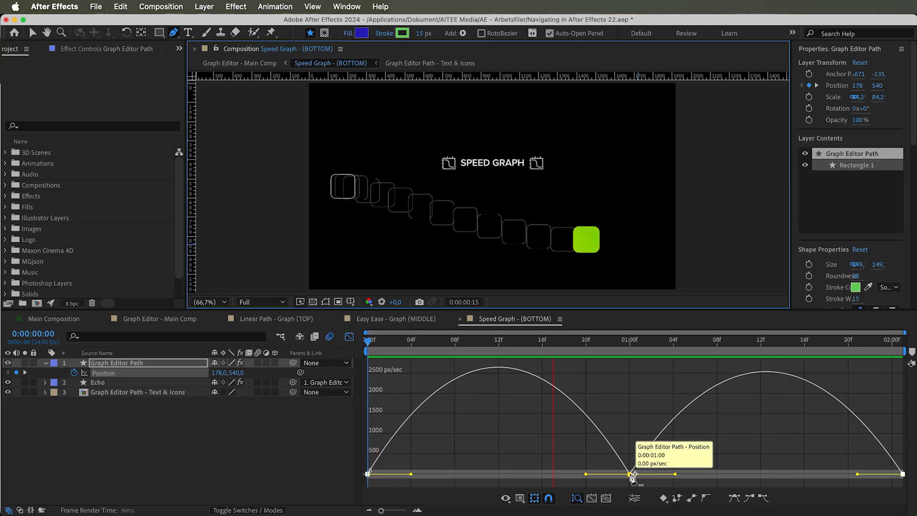
{"action": "key", "text": "space"}
{"action": "key", "text": "v"}
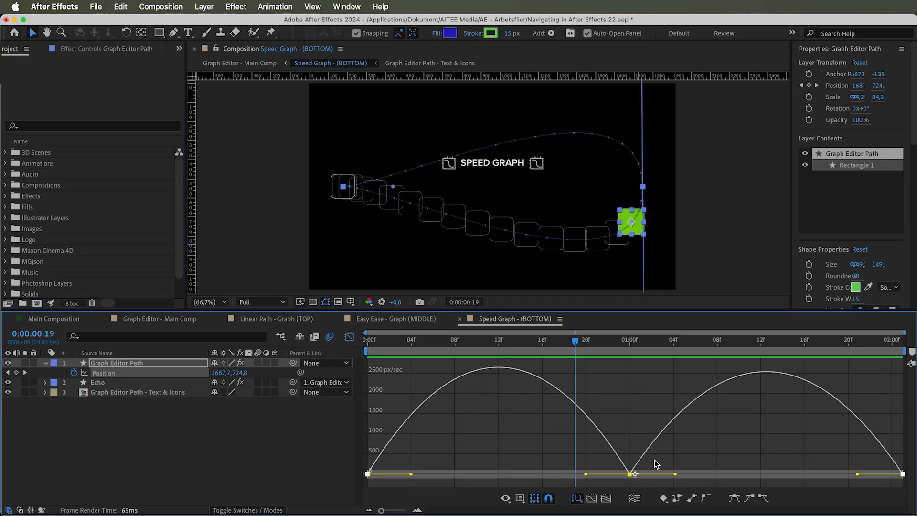
Raise the 1-second keyframe's incoming speed to about 779 px/sec and lock its outgoing velocity to it with Continuous
{"action": "left_click_drag", "start_coordinate": [586, 480], "coordinate": [584, 445]}
{"action": "right_click", "coordinate": [630, 446]}
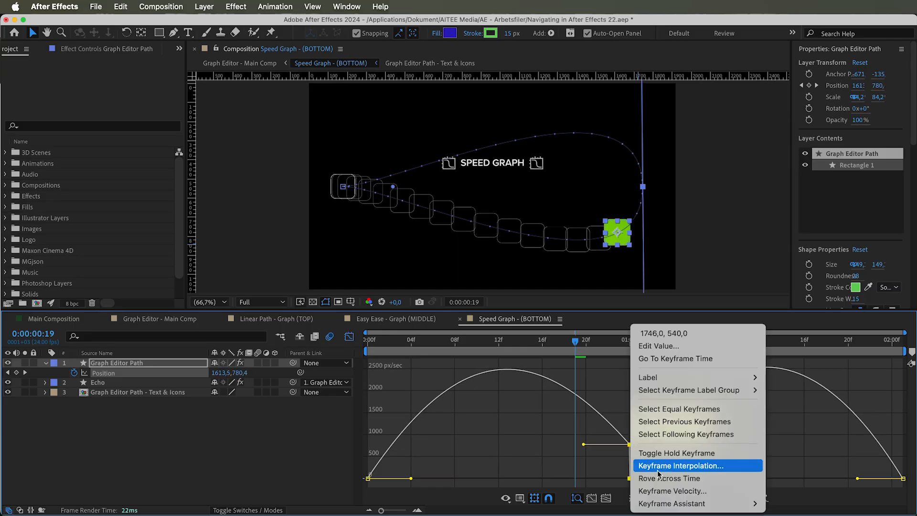
{"action": "left_click", "coordinate": [654, 488]}
{"action": "left_click", "coordinate": [353, 339]}
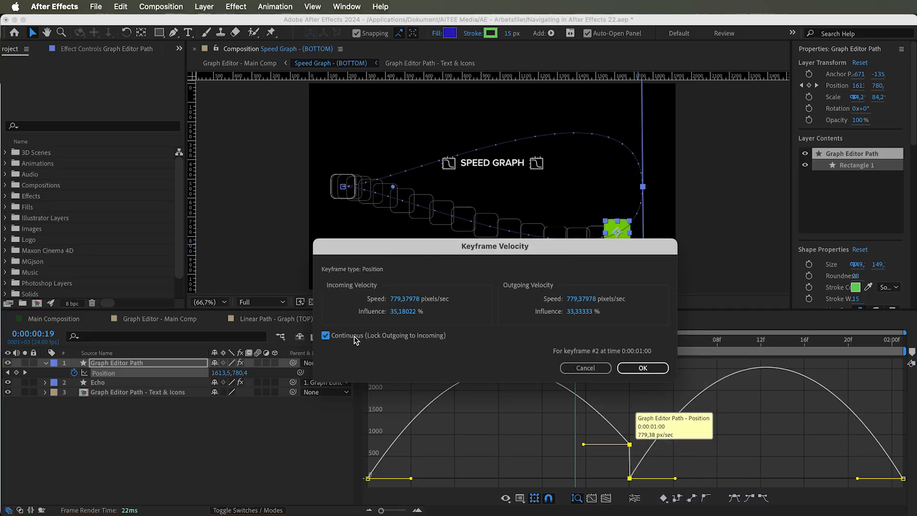
{"action": "left_click", "coordinate": [626, 369]}
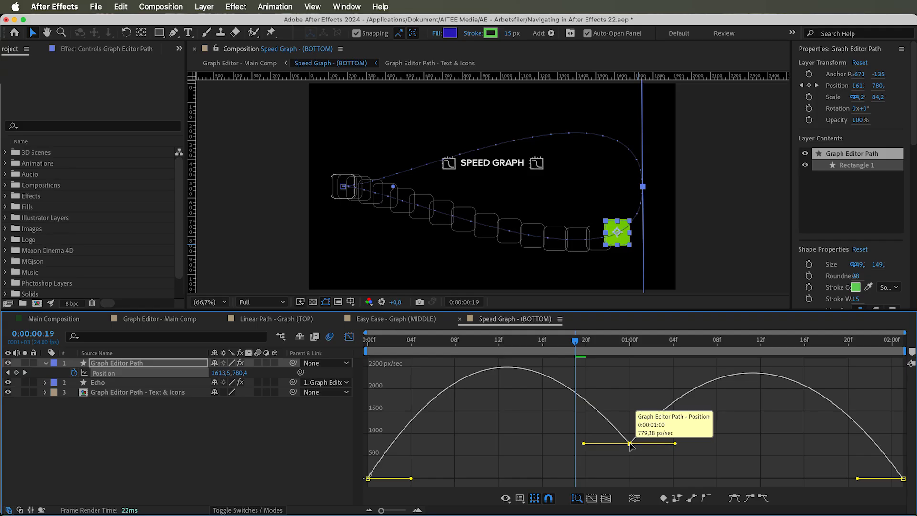
Preview the motion with the continuous velocity, then raise the 1-second keyframe higher in the speed graph
{"action": "key", "text": "space"}
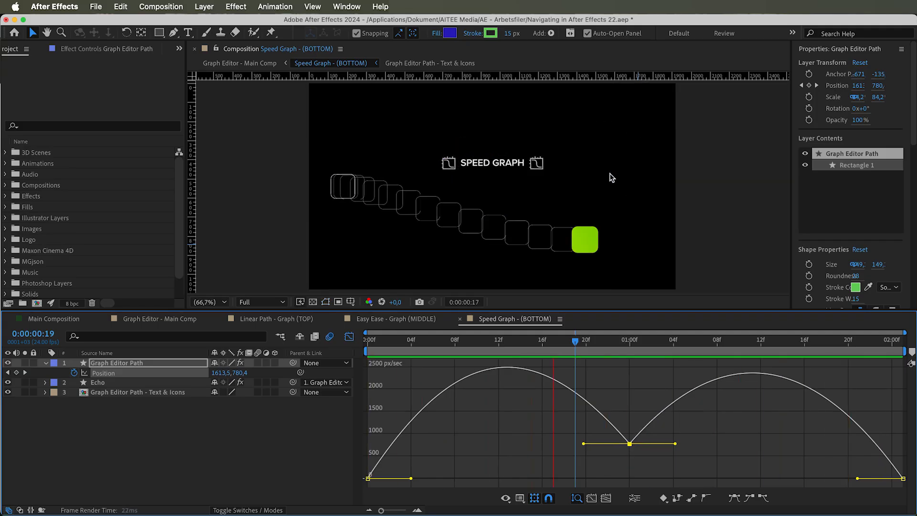
{"action": "left_click_drag", "start_coordinate": [630, 444], "coordinate": [630, 412]}
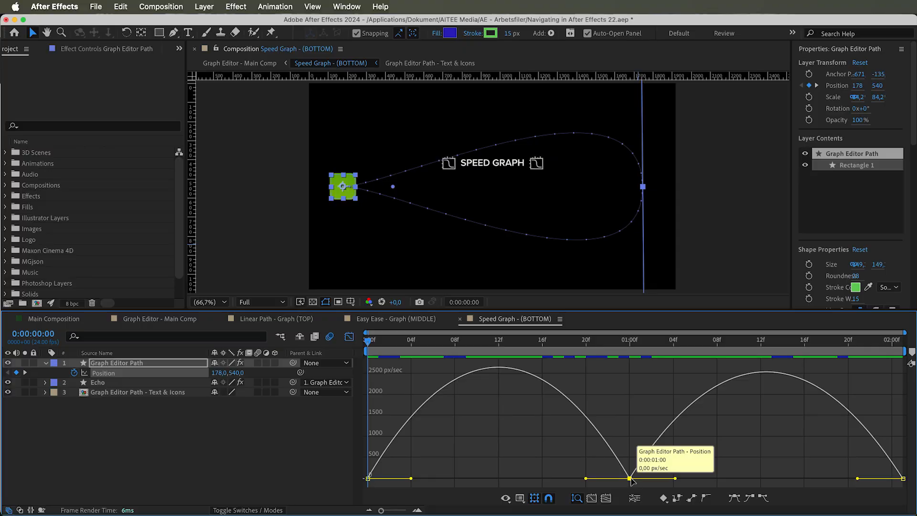
Check the temporal and spatial interpolation settings of the 1-second keyframe and accept them as they are
{"action": "right_click", "coordinate": [630, 478]}
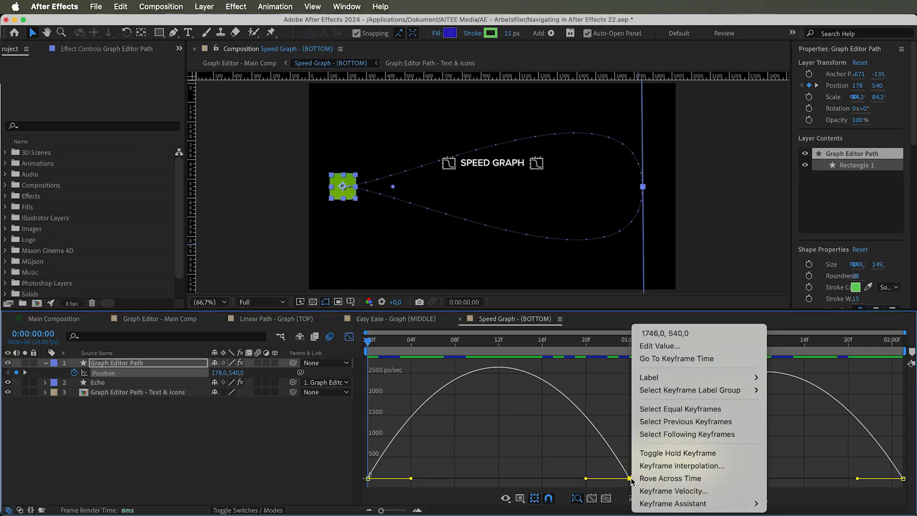
{"action": "left_click", "coordinate": [674, 469]}
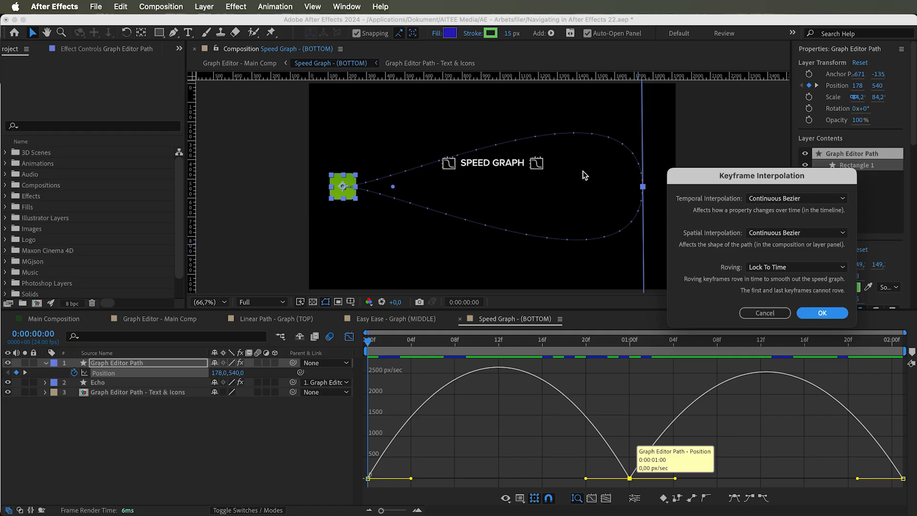
{"action": "left_click", "coordinate": [815, 314]}
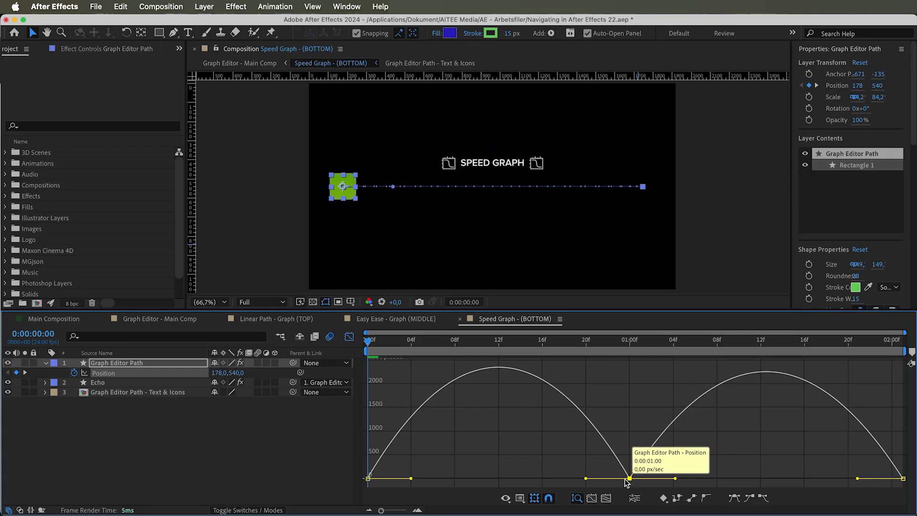
Try moving the 1-second keyframe in the speed graph on the straight path, then inspect its interpolation settings and cancel
{"action": "left_click_drag", "start_coordinate": [630, 479], "coordinate": [674, 473]}
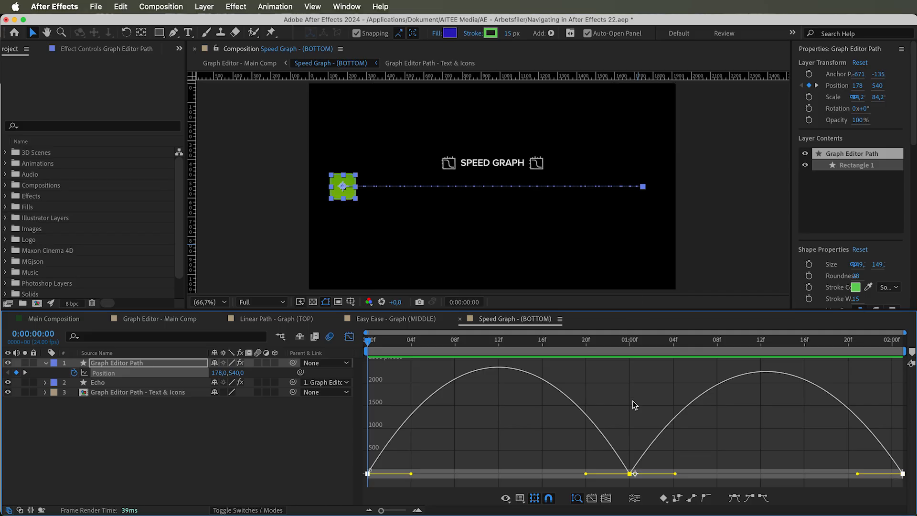
{"action": "left_click_drag", "start_coordinate": [630, 473], "coordinate": [634, 486]}
{"action": "mouse_move", "coordinate": [631, 476]}
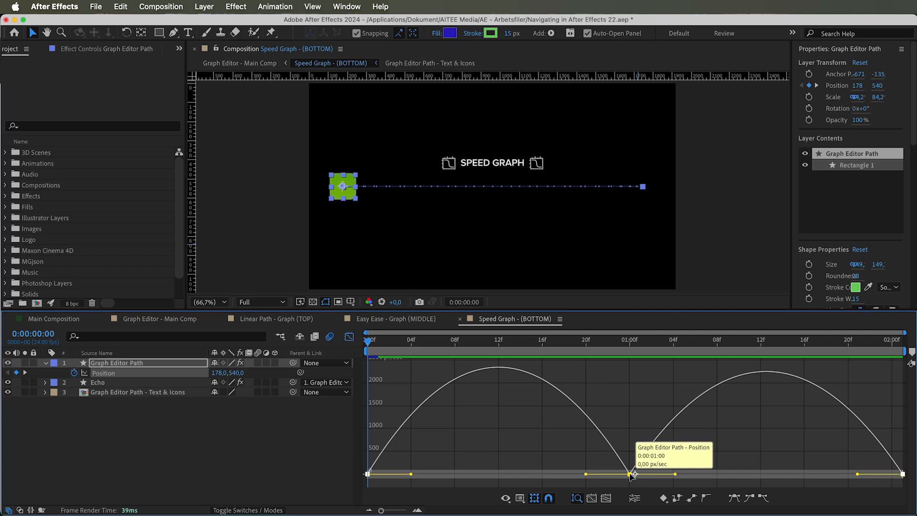
{"action": "right_click", "coordinate": [631, 475]}
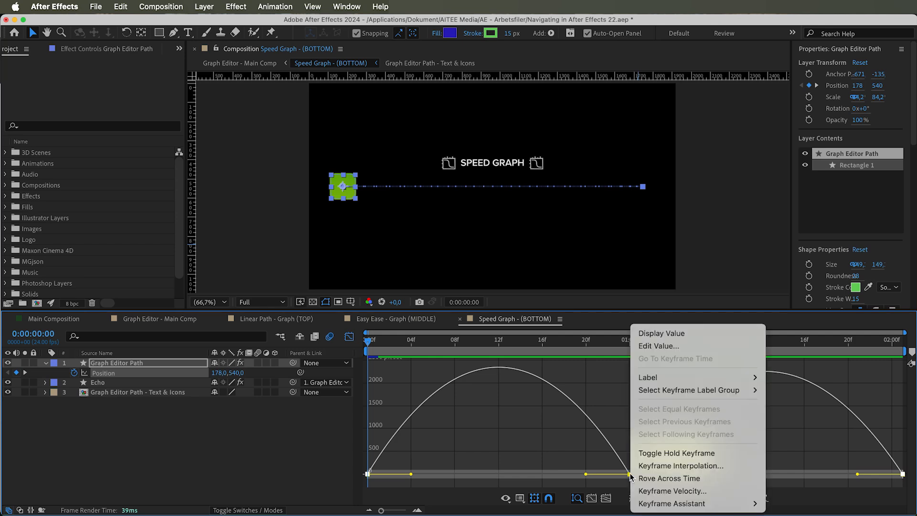
{"action": "left_click", "coordinate": [650, 471]}
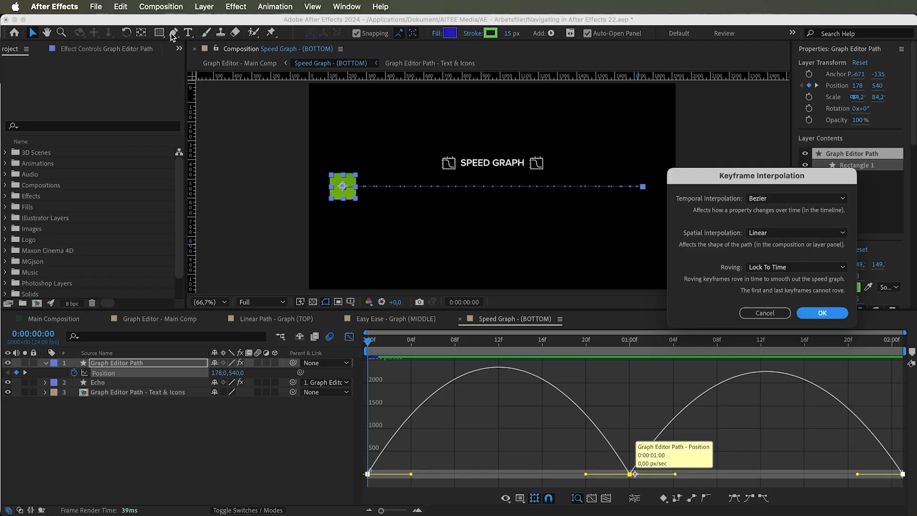
{"action": "left_click", "coordinate": [764, 312]}
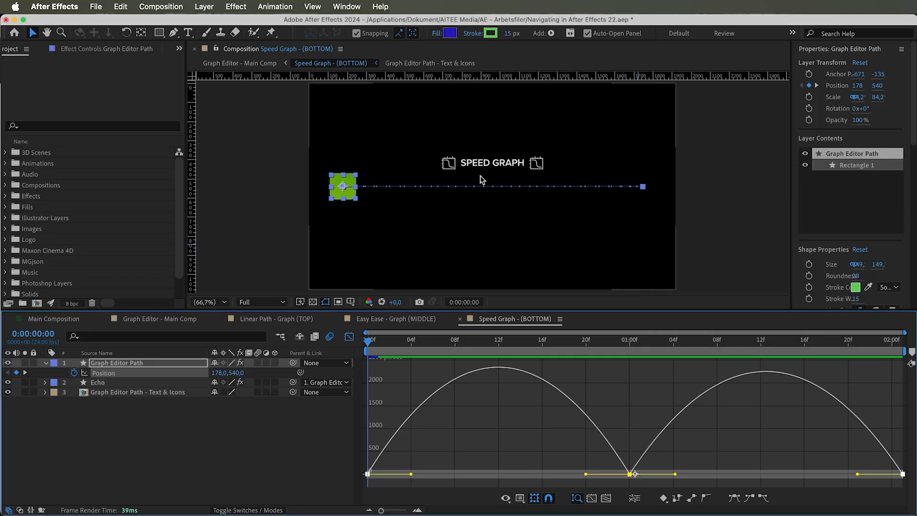
Pull a Bezier handle straight up from the motion path's far point with the Pen tool, curving only one side of the path
{"action": "left_click", "coordinate": [174, 33]}
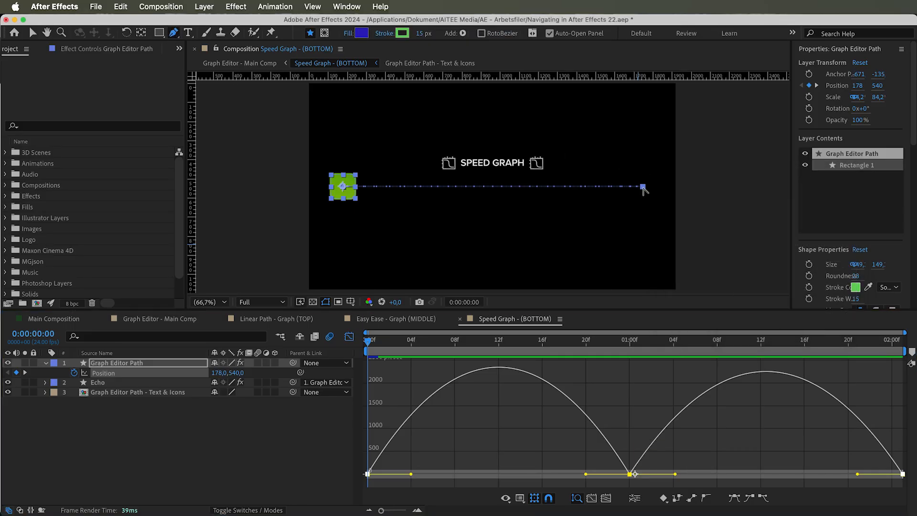
{"action": "left_click_drag", "start_coordinate": [643, 187], "coordinate": [642, 73]}
{"action": "key", "text": "super+z"}
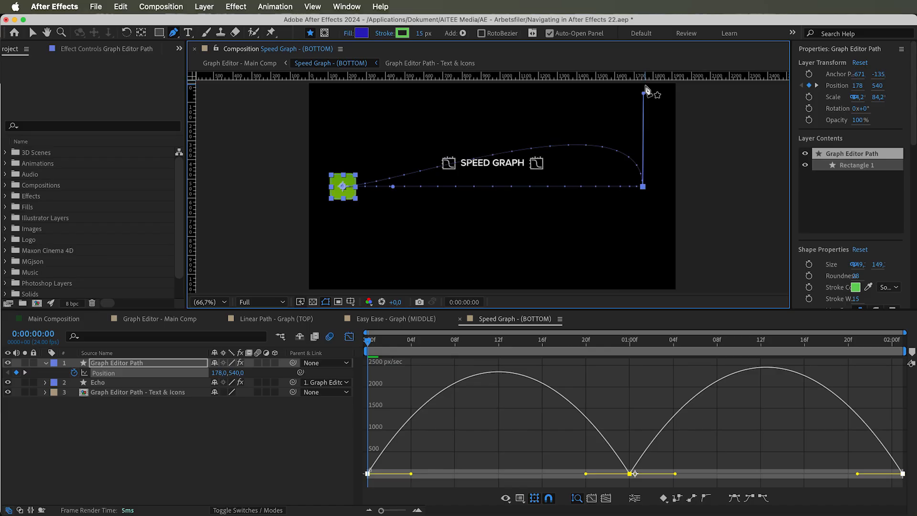
{"action": "left_click_drag", "start_coordinate": [644, 93], "coordinate": [642, 91]}
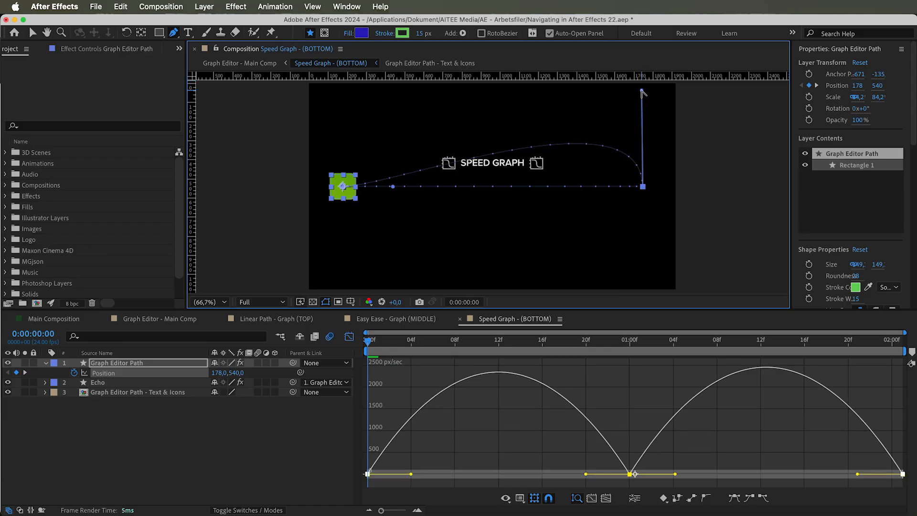
Open the 1-second keyframe's interpolation settings, try Linear spatial interpolation, and apply Bezier instead
{"action": "right_click", "coordinate": [631, 474]}
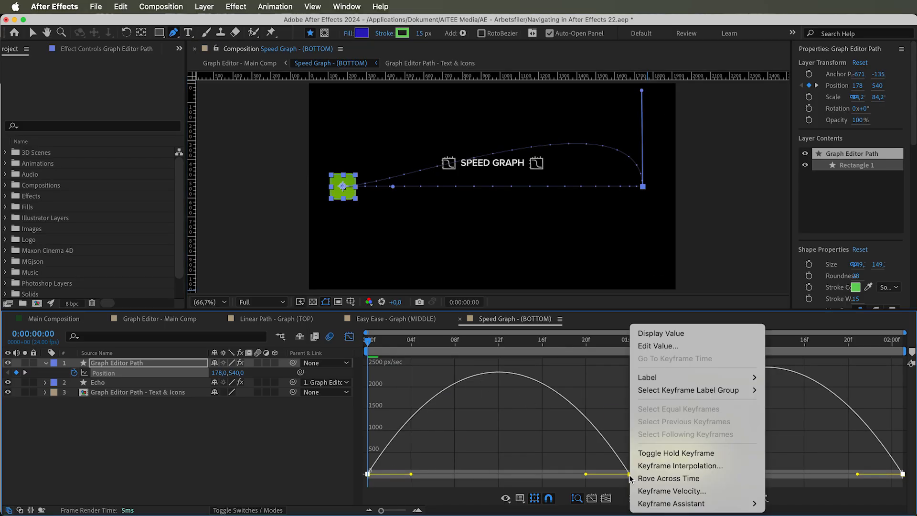
{"action": "left_click", "coordinate": [676, 466]}
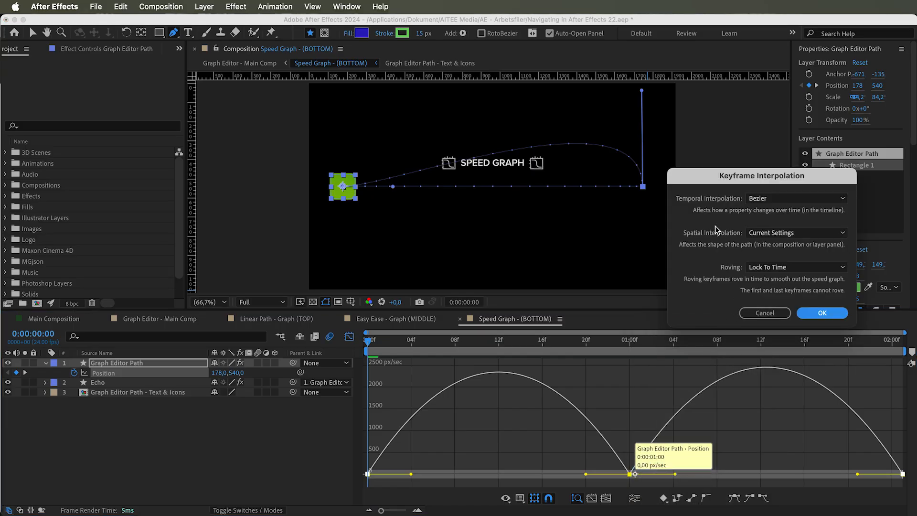
{"action": "left_click", "coordinate": [769, 234]}
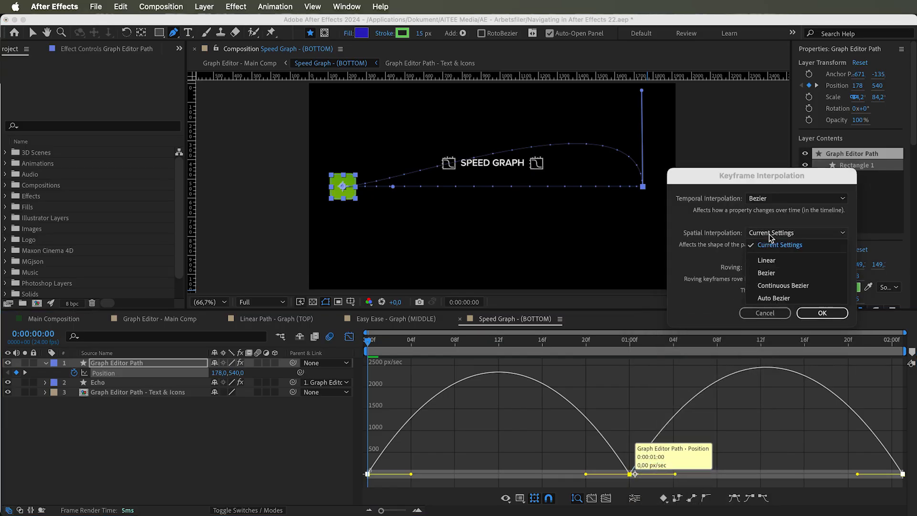
{"action": "left_click", "coordinate": [775, 260]}
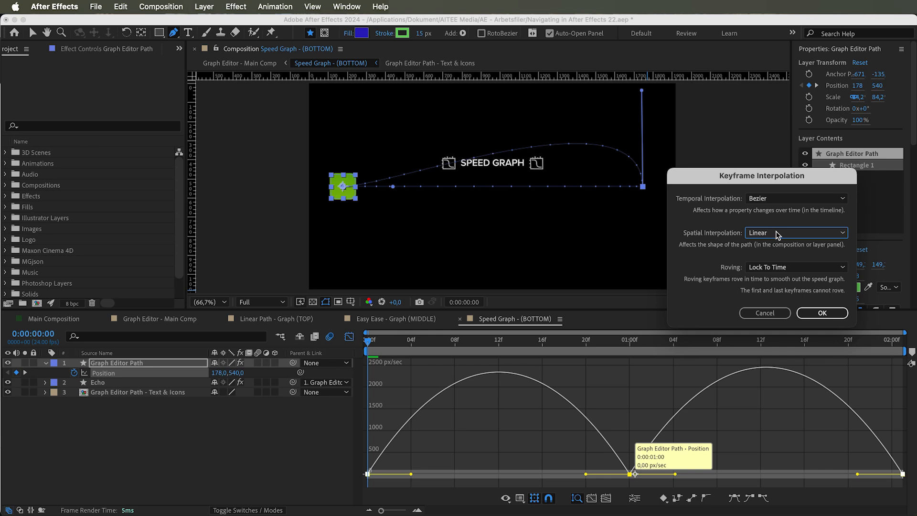
{"action": "left_click", "coordinate": [778, 234]}
{"action": "left_click", "coordinate": [776, 273]}
{"action": "left_click", "coordinate": [814, 313]}
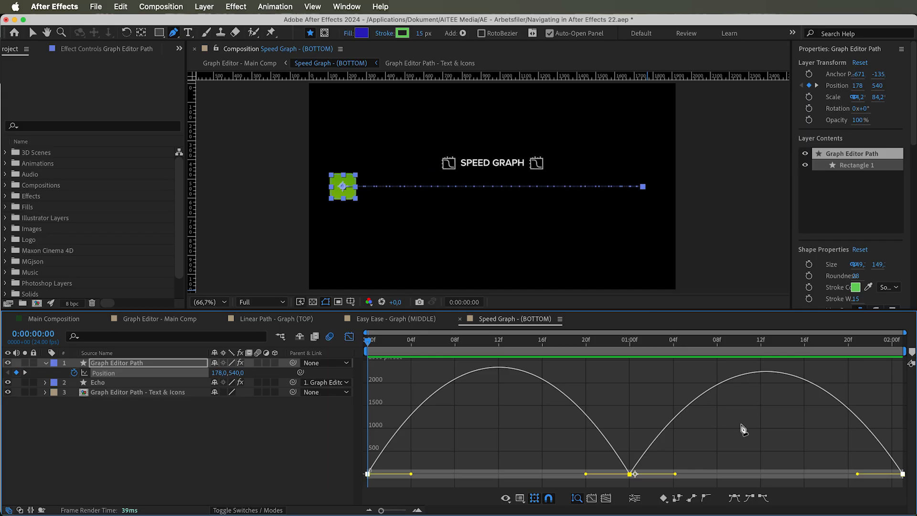
Close the graph editor, delete the last position keyframe, and convert the remaining two keyframes to linear
{"action": "left_click", "coordinate": [349, 337]}
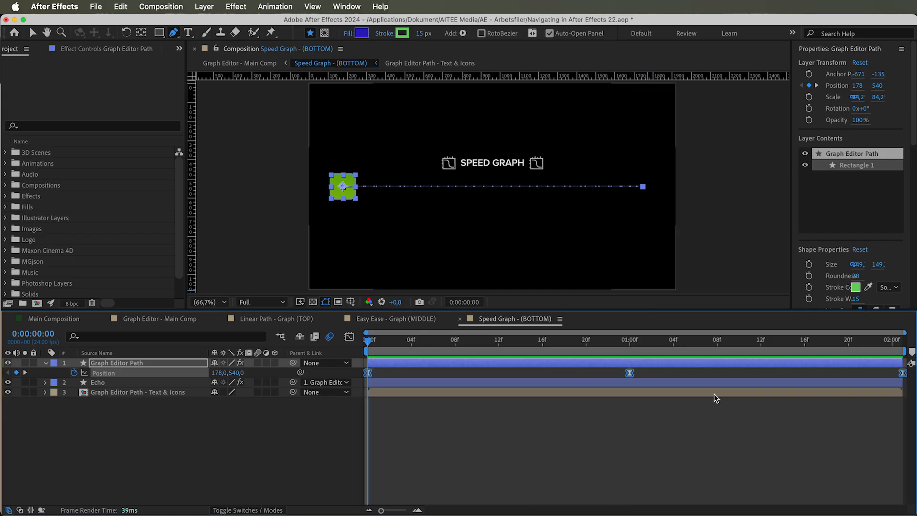
{"action": "left_click", "coordinate": [847, 372]}
{"action": "left_click", "coordinate": [903, 373]}
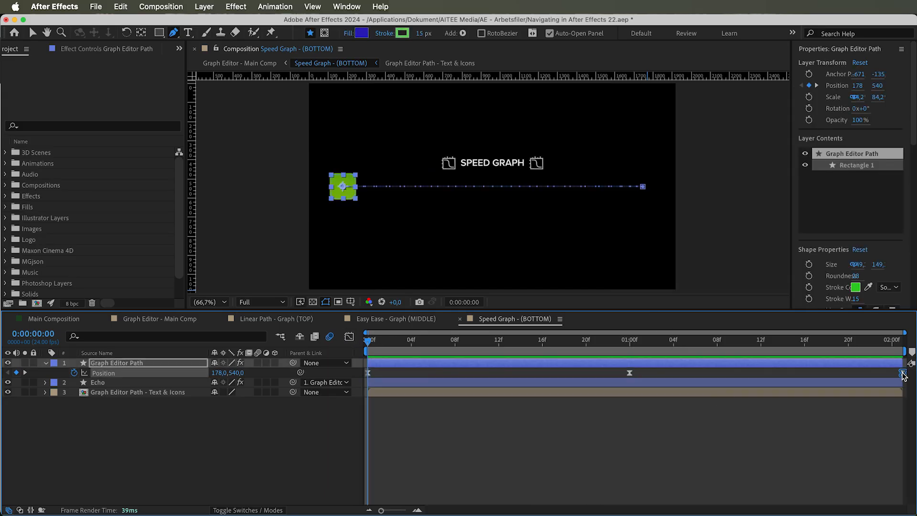
{"action": "left_click_drag", "start_coordinate": [647, 375], "coordinate": [371, 372]}
{"action": "left_click", "coordinate": [369, 373], "text": "super"}
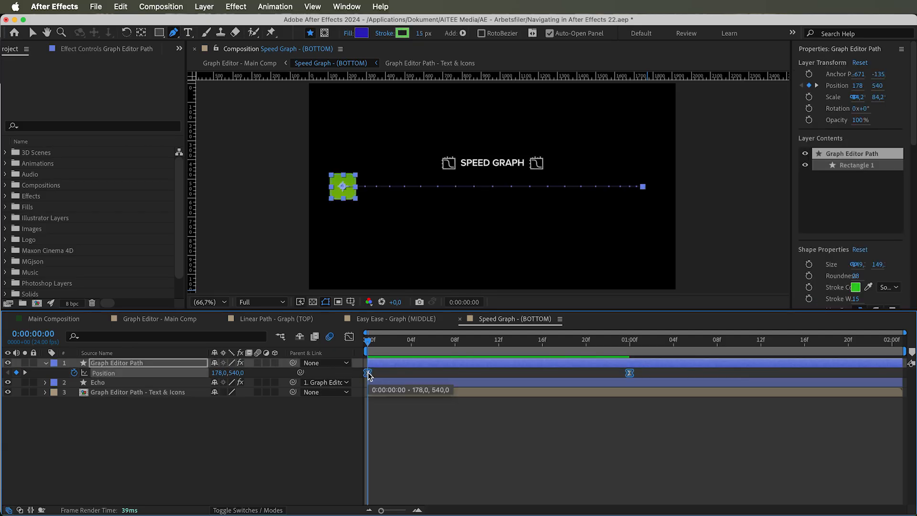
Add a position keyframe near frame 12 by moving the green square straight up to about 960, 108
{"action": "left_click_drag", "start_coordinate": [372, 340], "coordinate": [501, 341]}
{"action": "key", "text": "super+shift+a"}
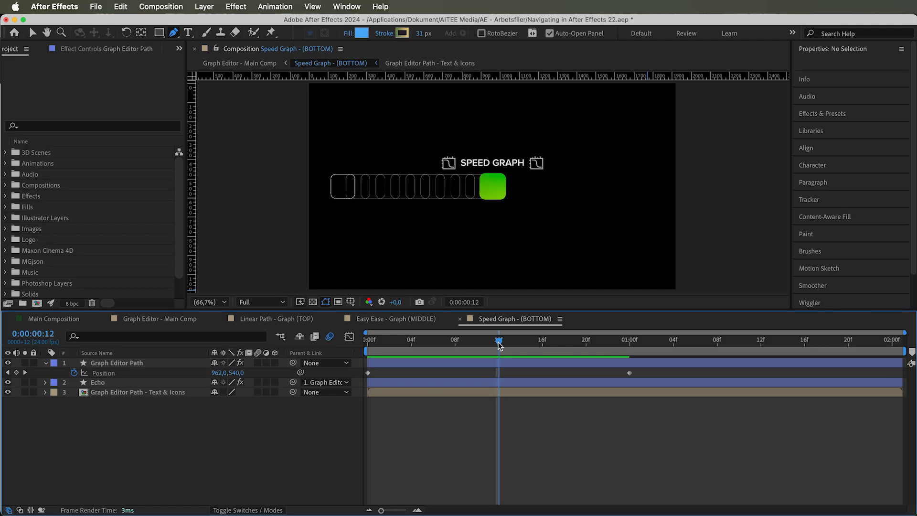
{"action": "left_click", "coordinate": [368, 372]}
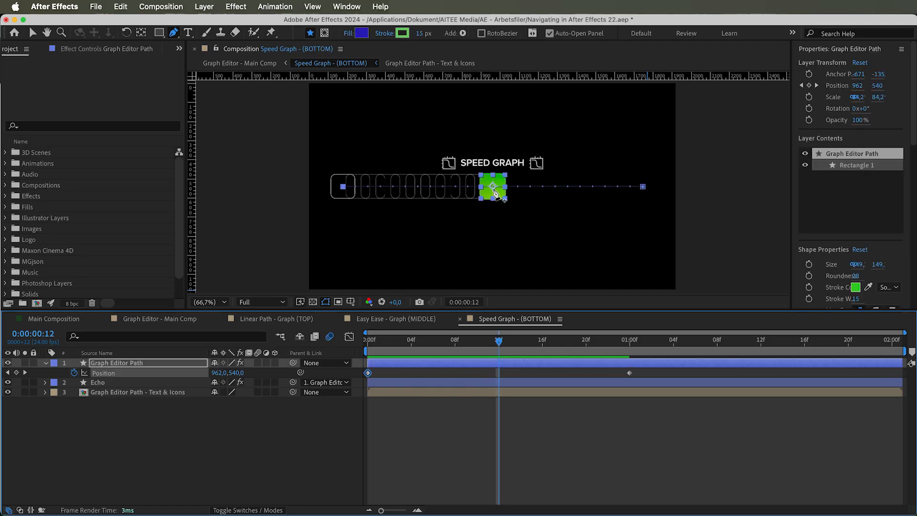
{"action": "key", "text": "v"}
{"action": "left_click_drag", "start_coordinate": [492, 186], "coordinate": [487, 107]}
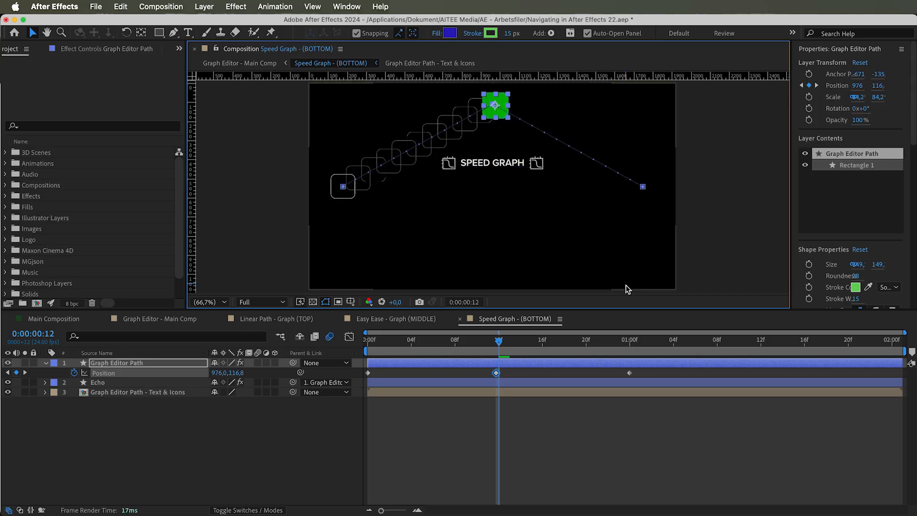
Try moving the last position keyframe out to about 1:22, then undo the move
{"action": "left_click_drag", "start_coordinate": [630, 373], "coordinate": [870, 373]}
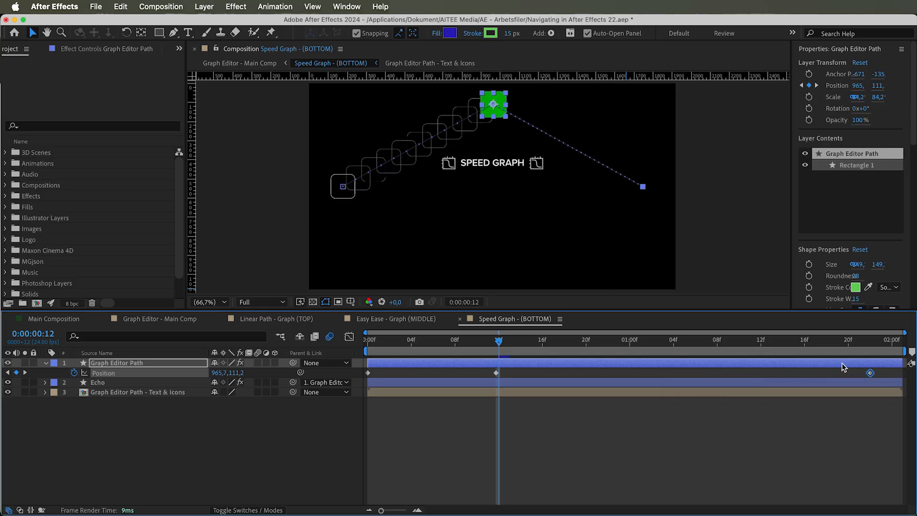
{"action": "mouse_move", "coordinate": [871, 375]}
{"action": "left_mouse_down"}
{"action": "mouse_move", "coordinate": [895, 374]}
{"action": "mouse_move", "coordinate": [817, 365]}
{"action": "mouse_move", "coordinate": [870, 368]}
{"action": "left_mouse_up"}
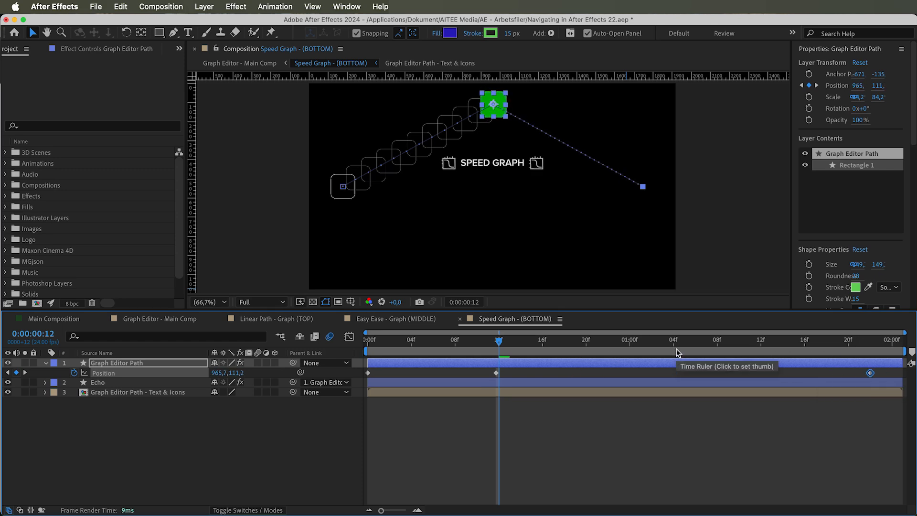
{"action": "key", "text": "super+z"}
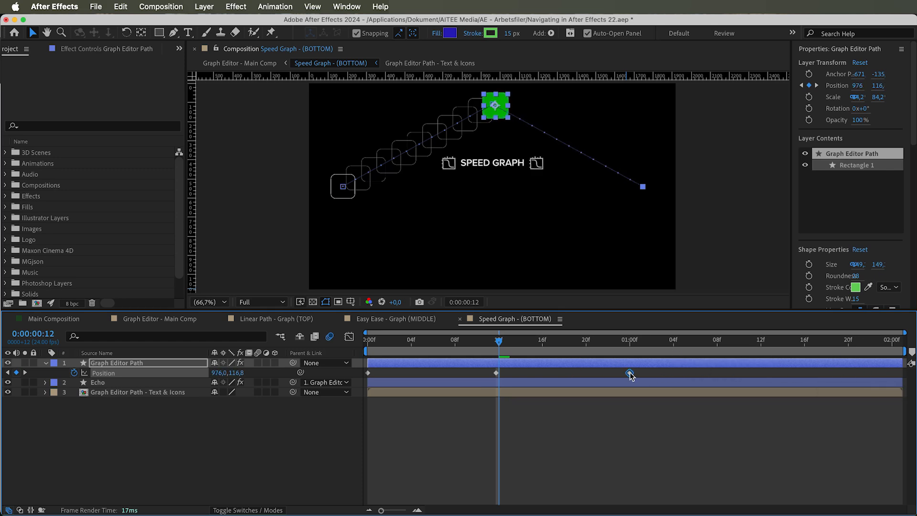
Align the middle position keyframe to frame 12 and convert it to Auto Bezier temporal interpolation
{"action": "left_click_drag", "start_coordinate": [497, 377], "coordinate": [499, 377]}
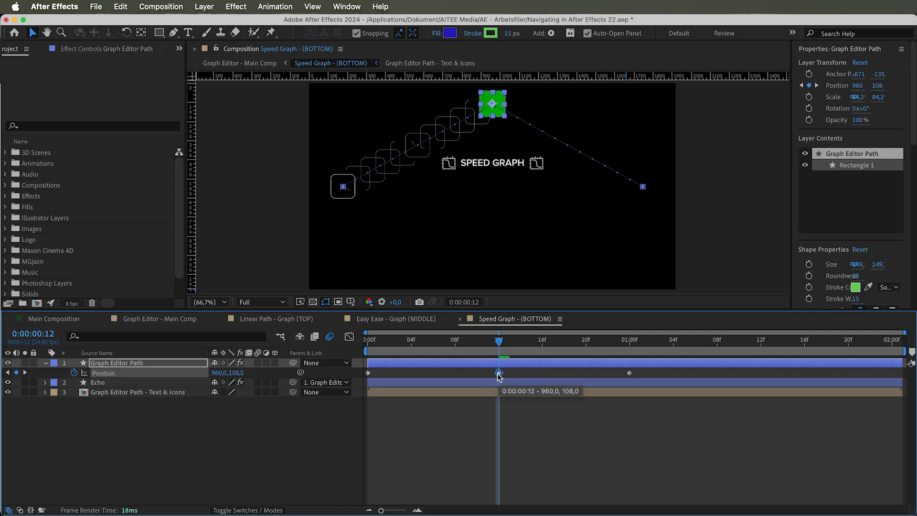
{"action": "left_click_drag", "start_coordinate": [498, 377], "coordinate": [498, 377]}
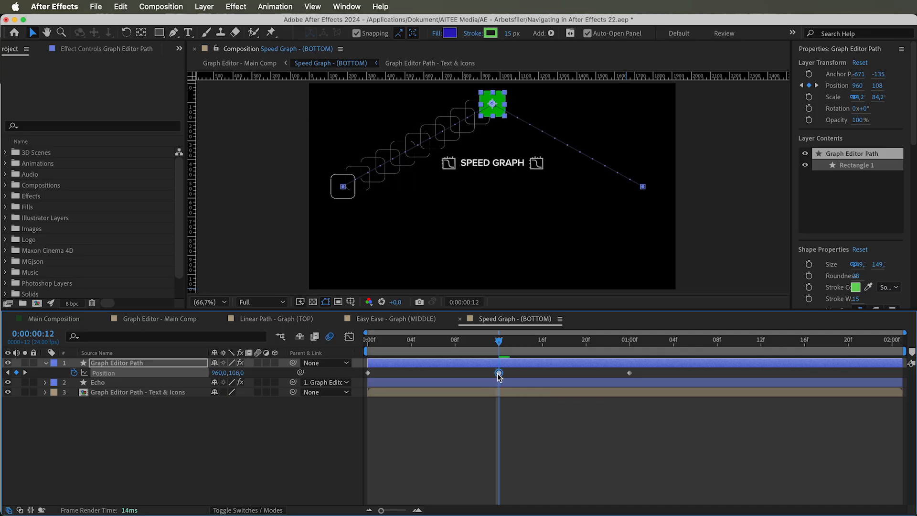
{"action": "left_click_drag", "start_coordinate": [499, 341], "coordinate": [494, 345]}
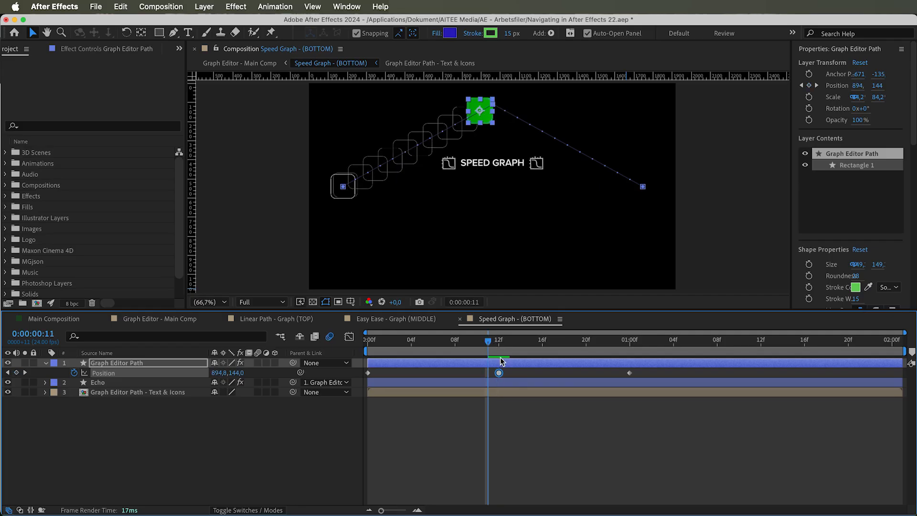
Move the last keyframe to about 1:21, compare linear and Auto Bezier on the middle keyframe, then return the last keyframe to 1:00
{"action": "mouse_move", "coordinate": [499, 377]}
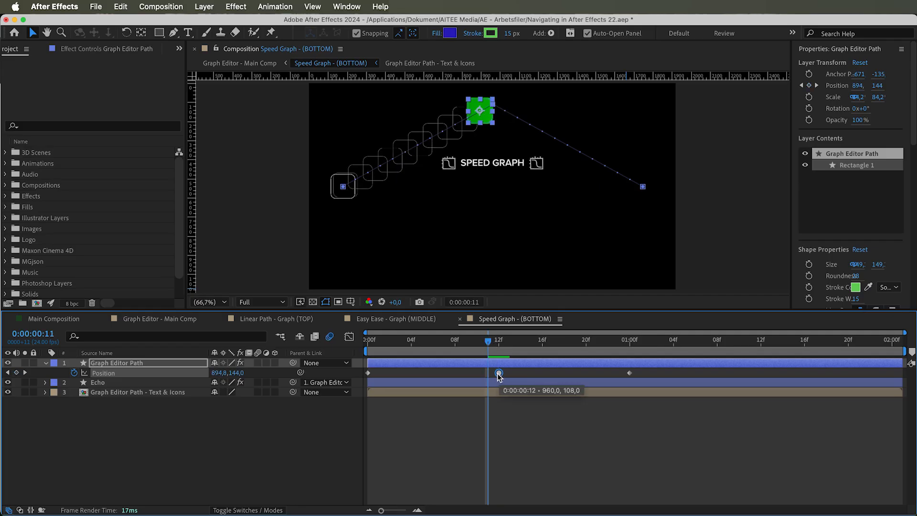
{"action": "left_click_drag", "start_coordinate": [630, 374], "coordinate": [860, 382]}
{"action": "left_click", "coordinate": [499, 373]}
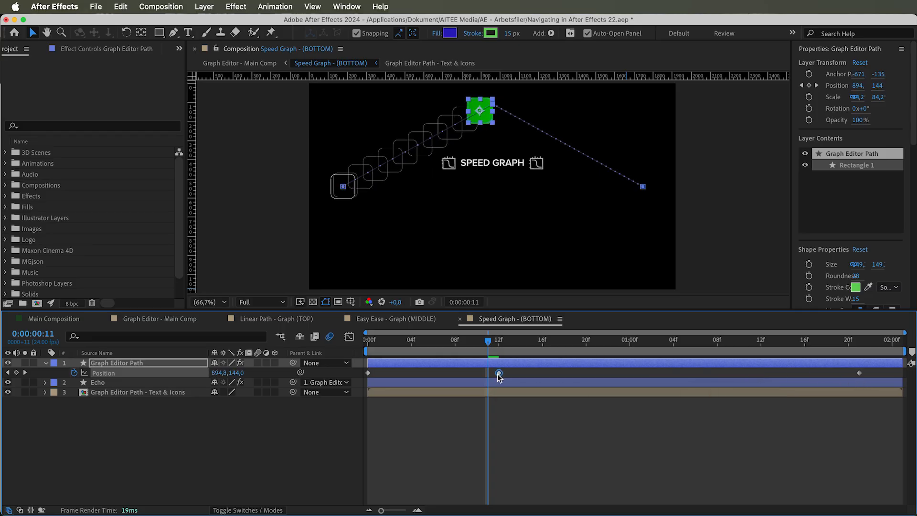
{"action": "left_click", "coordinate": [499, 373], "text": "super"}
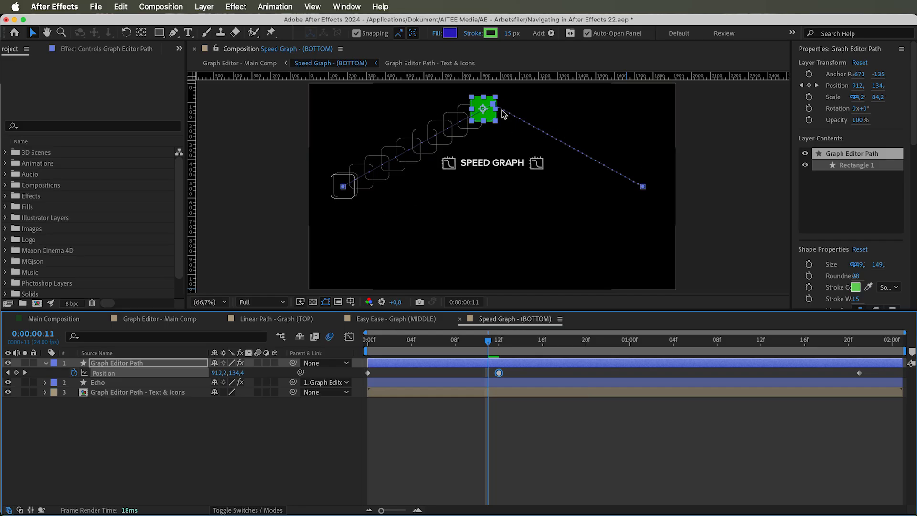
{"action": "left_click", "coordinate": [498, 373], "text": "super"}
{"action": "left_click", "coordinate": [499, 373], "text": "super"}
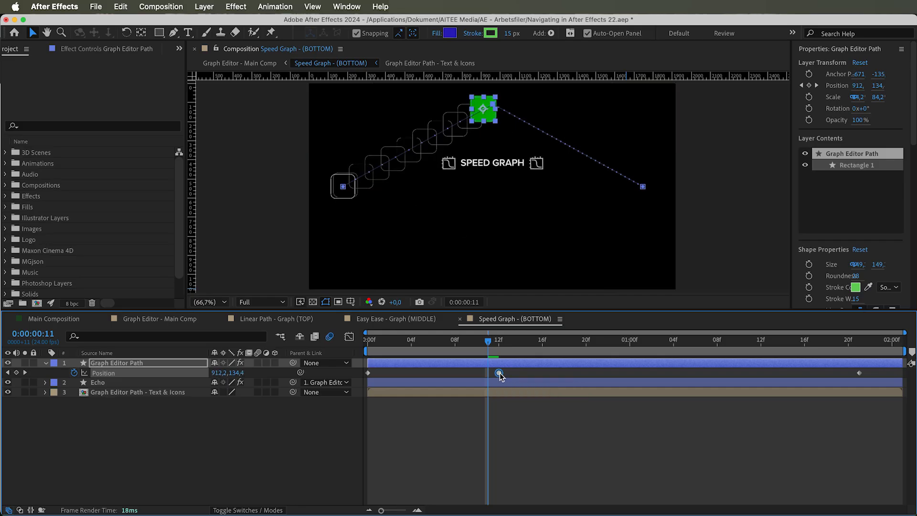
{"action": "left_click_drag", "start_coordinate": [856, 372], "coordinate": [630, 375]}
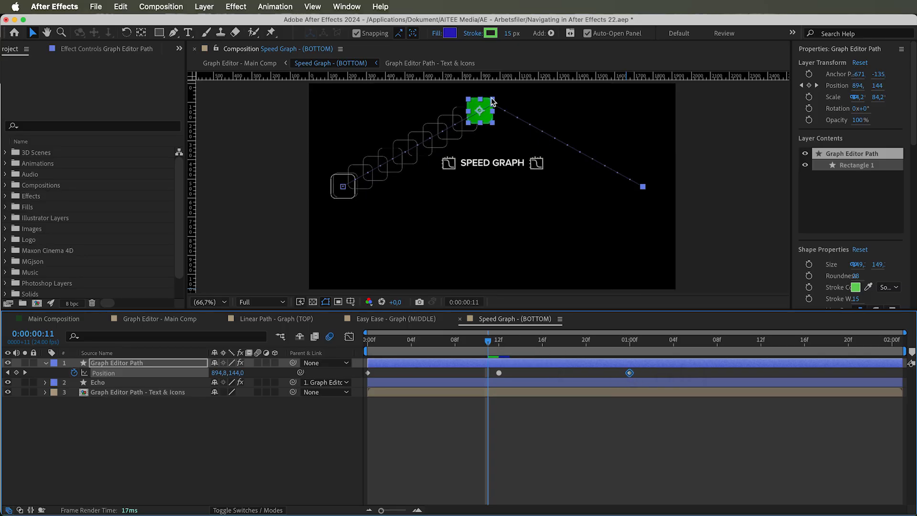
Convert the motion path's top point to a smooth curve with the Pen tool and preview the animation from the start
{"action": "left_click", "coordinate": [176, 33]}
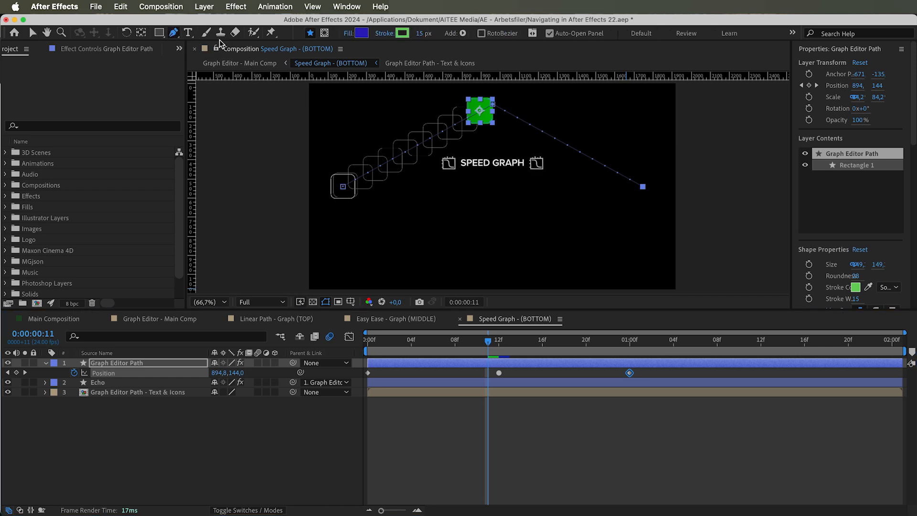
{"action": "left_click", "coordinate": [493, 102]}
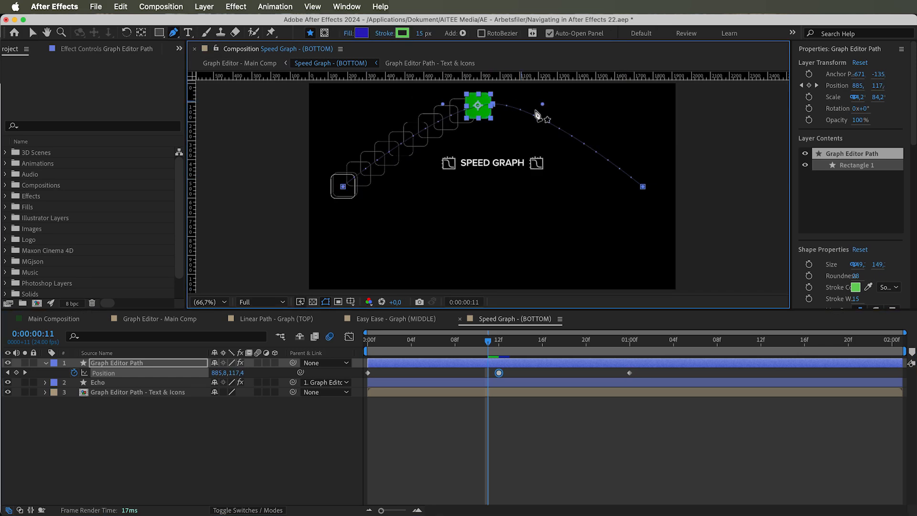
{"action": "left_click_drag", "start_coordinate": [493, 345], "coordinate": [368, 342]}
{"action": "key", "text": "space"}
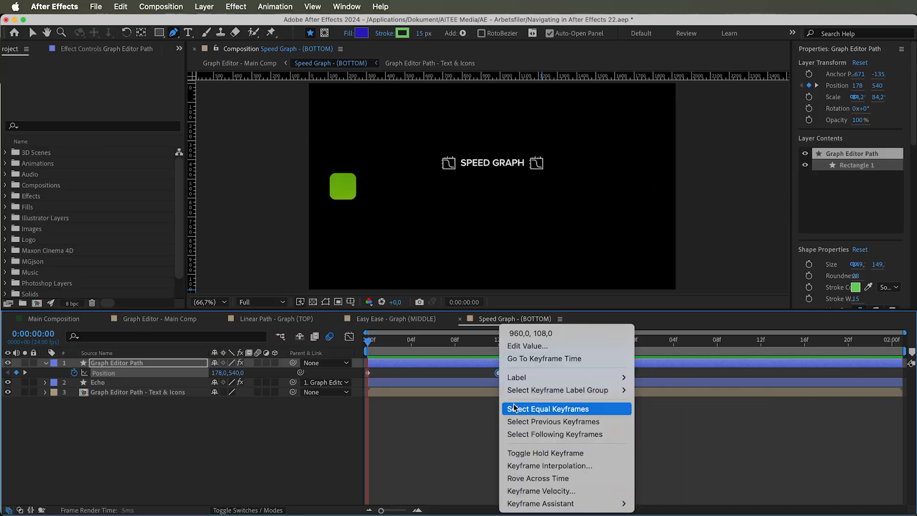
Set the middle keyframe's temporal interpolation to Hold, watch the result, and stop the preview
{"action": "left_click", "coordinate": [554, 467]}
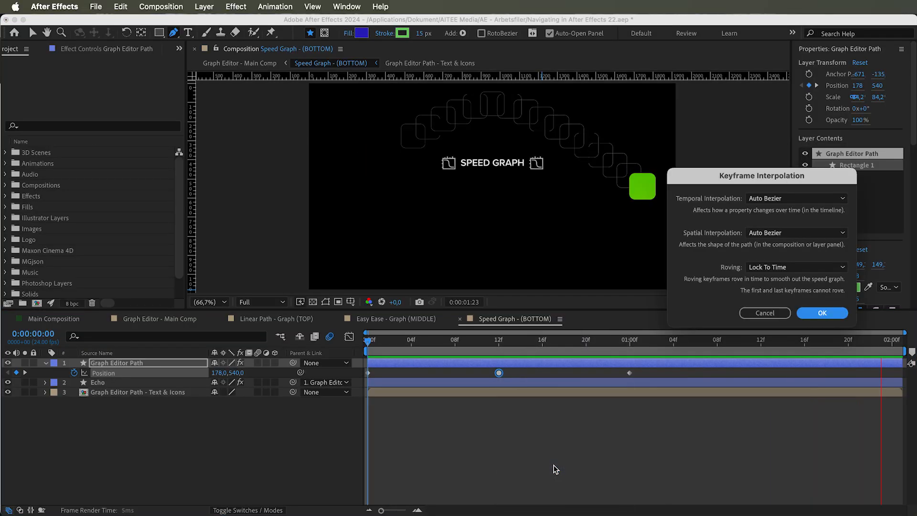
{"action": "left_click", "coordinate": [771, 195]}
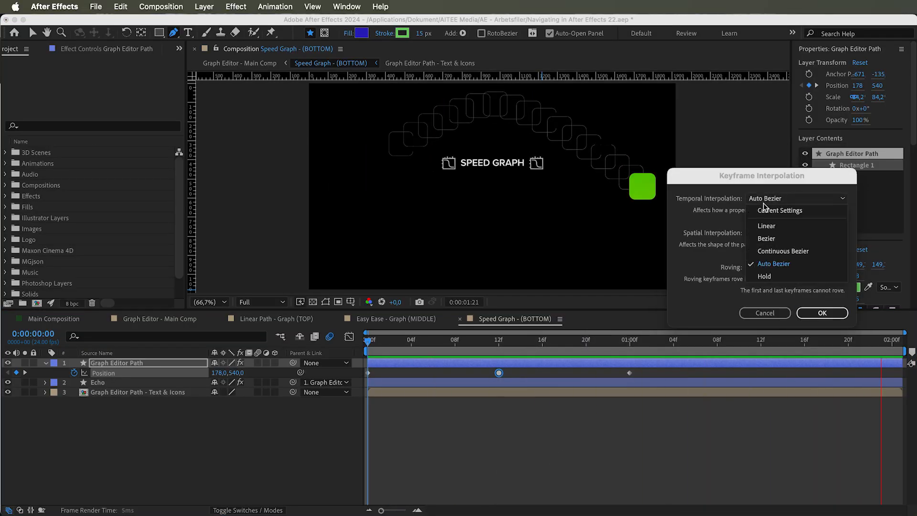
{"action": "left_click", "coordinate": [810, 312]}
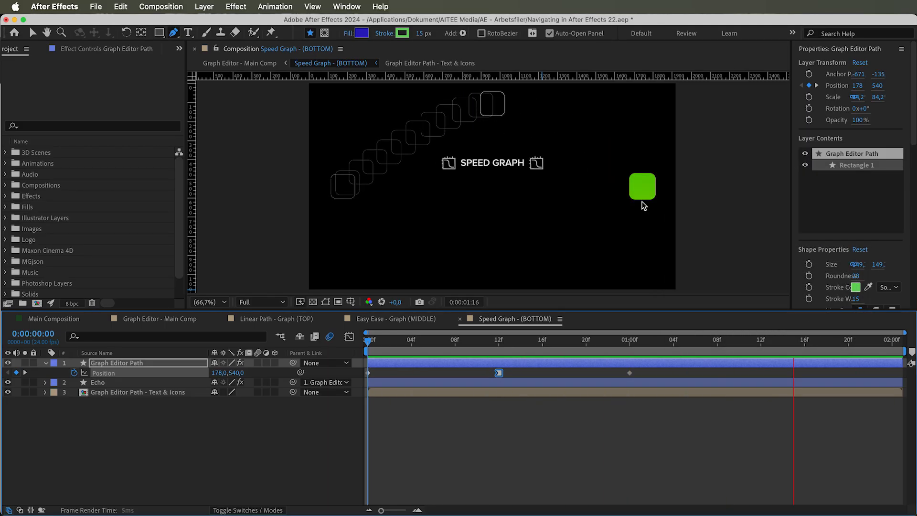
{"action": "key", "text": "space"}
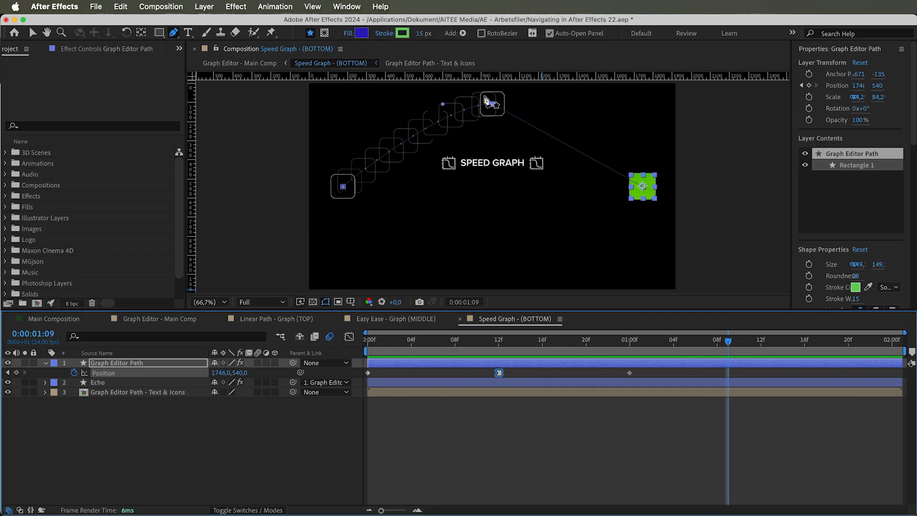
Return to the first frame and toggle off Hold on the middle position keyframe
{"action": "left_click_drag", "start_coordinate": [730, 342], "coordinate": [367, 342]}
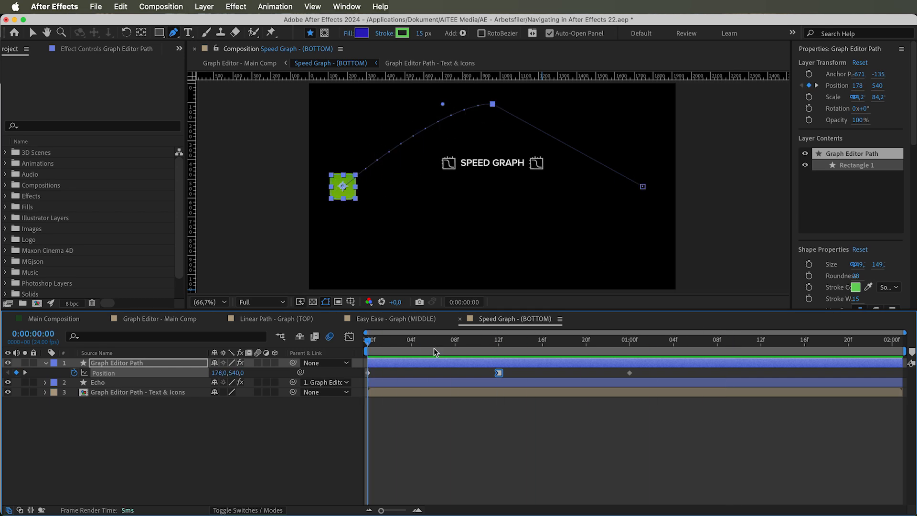
{"action": "right_click", "coordinate": [498, 374]}
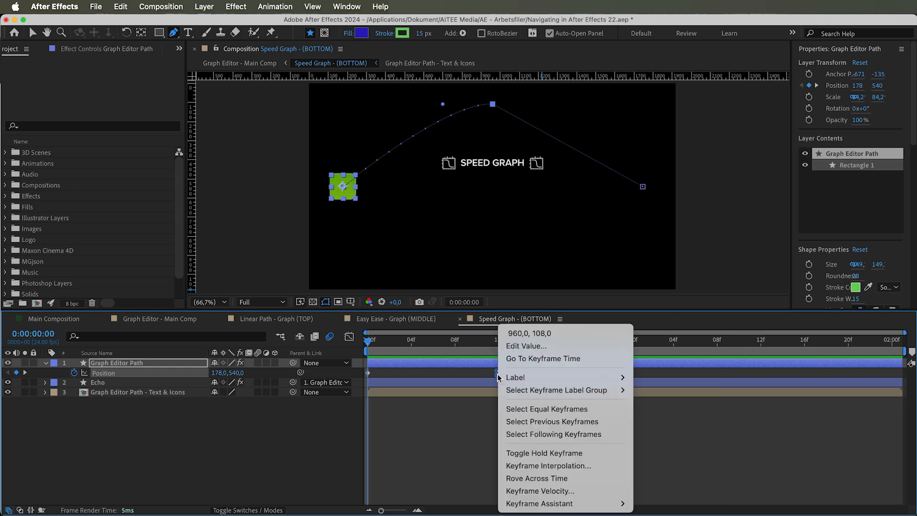
{"action": "left_click", "coordinate": [543, 453]}
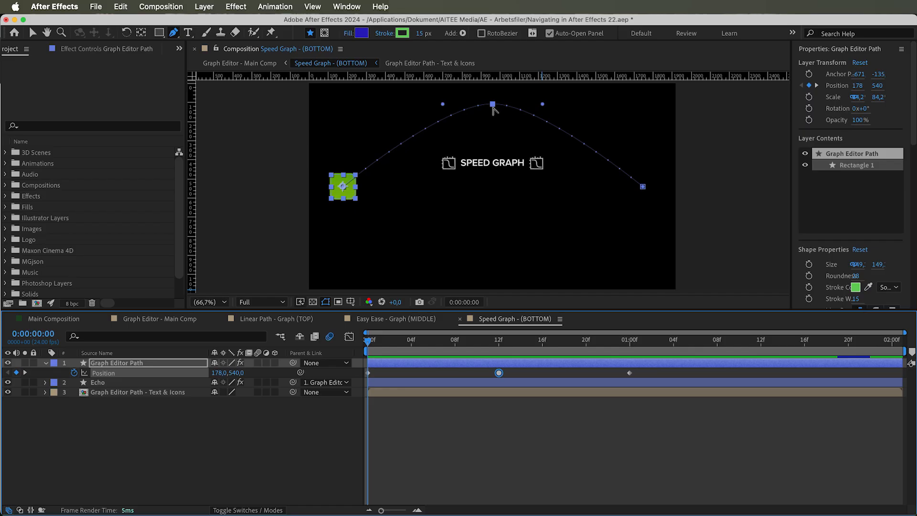
Change the middle keyframe's roving from Lock To Time to Rove Across Time in its interpolation settings and apply it
{"action": "right_click", "coordinate": [499, 374]}
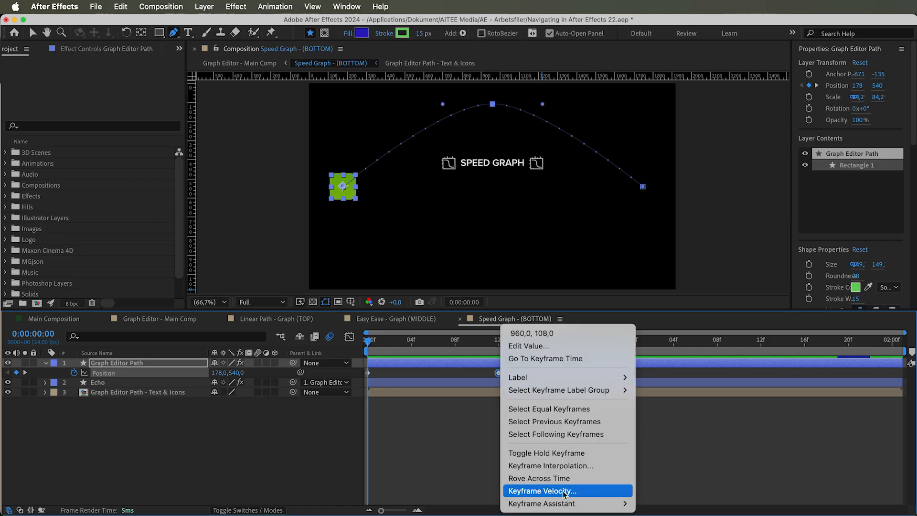
{"action": "left_click", "coordinate": [559, 467]}
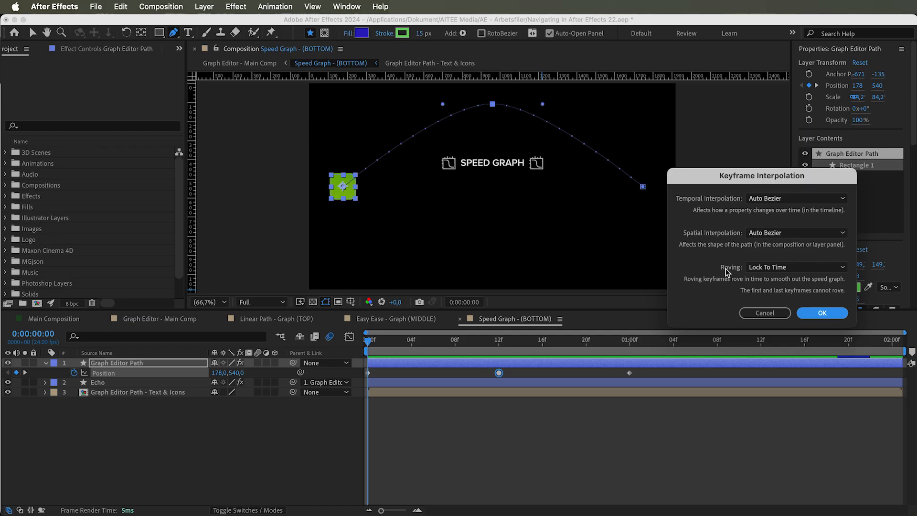
{"action": "left_click", "coordinate": [753, 268]}
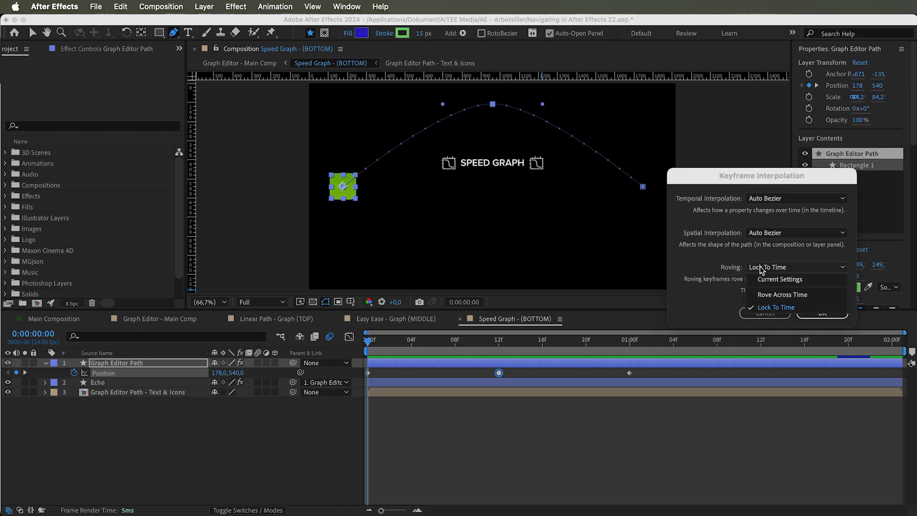
{"action": "left_click", "coordinate": [786, 309]}
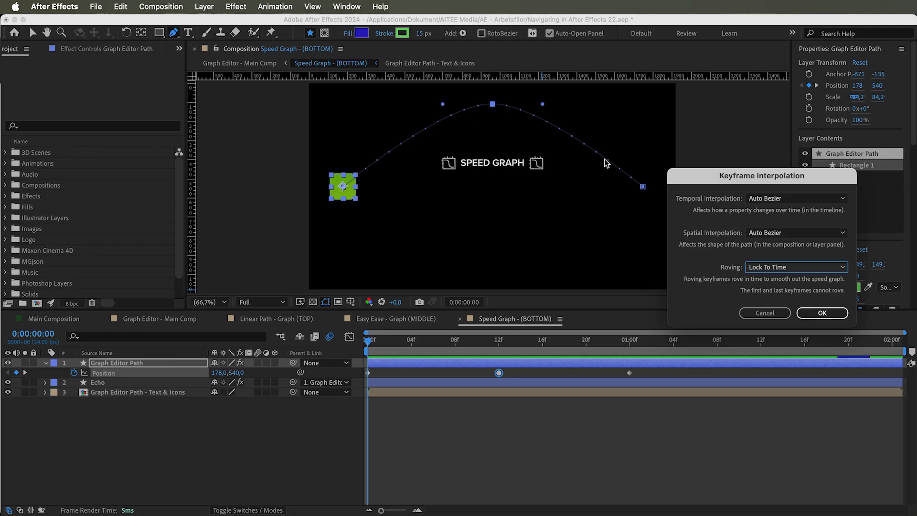
{"action": "left_click", "coordinate": [766, 272]}
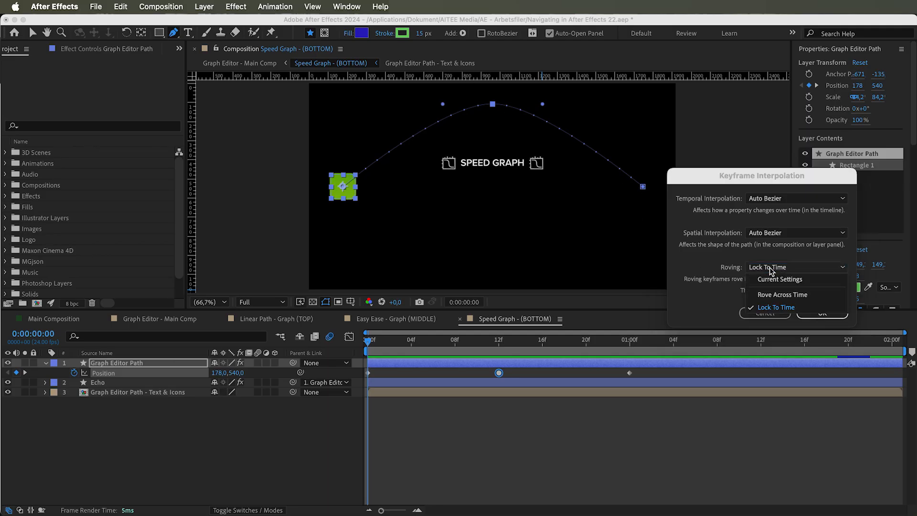
{"action": "left_click", "coordinate": [779, 295]}
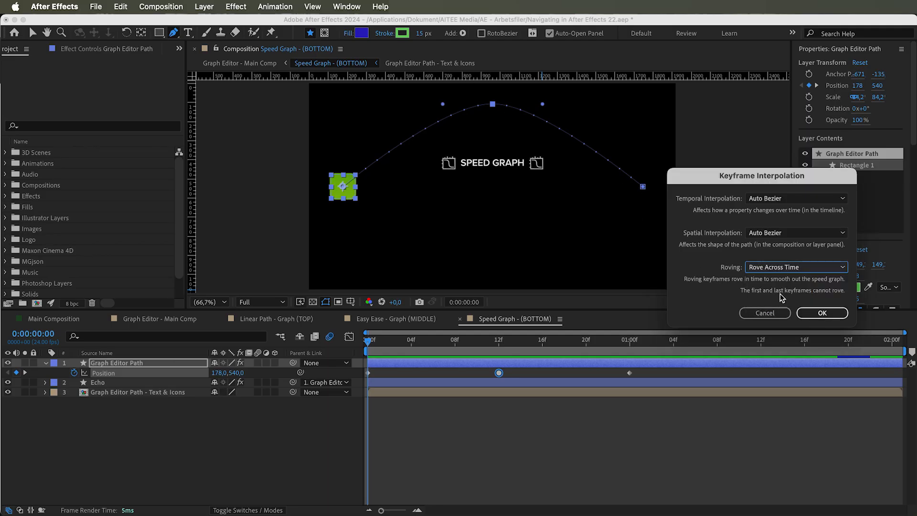
{"action": "left_click", "coordinate": [815, 314]}
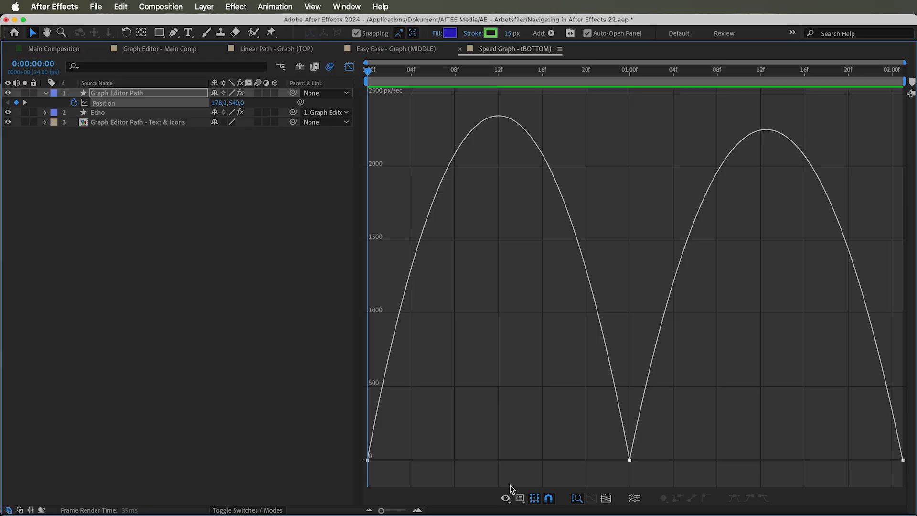
Set the graph editor to Show Selected Properties and compare the graph with the Position property deselected and selected
{"action": "left_click", "coordinate": [506, 499]}
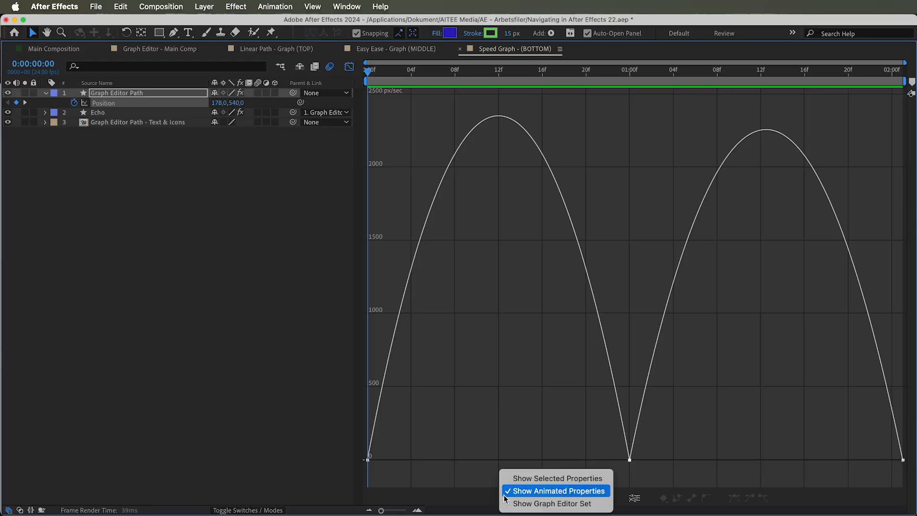
{"action": "left_click", "coordinate": [545, 491]}
{"action": "left_click", "coordinate": [508, 499]}
{"action": "left_click", "coordinate": [521, 479]}
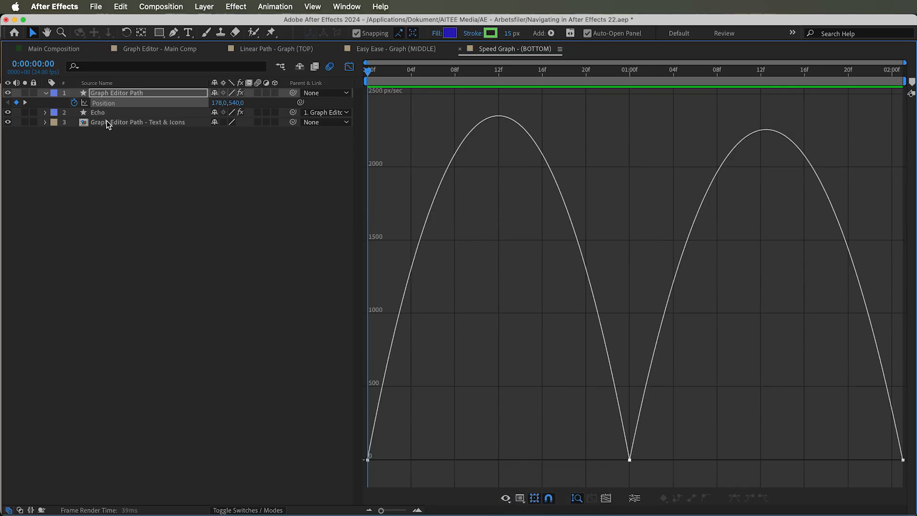
{"action": "left_click", "coordinate": [107, 136]}
{"action": "left_click", "coordinate": [105, 103]}
{"action": "left_click", "coordinate": [108, 136]}
{"action": "left_click", "coordinate": [105, 103]}
{"action": "left_click", "coordinate": [104, 90]}
{"action": "left_click", "coordinate": [110, 102]}
Switch the graph editor to Show Animated Properties and compare the graph with the Graph Editor Path layer deselected and selected
{"action": "left_click", "coordinate": [507, 500]}
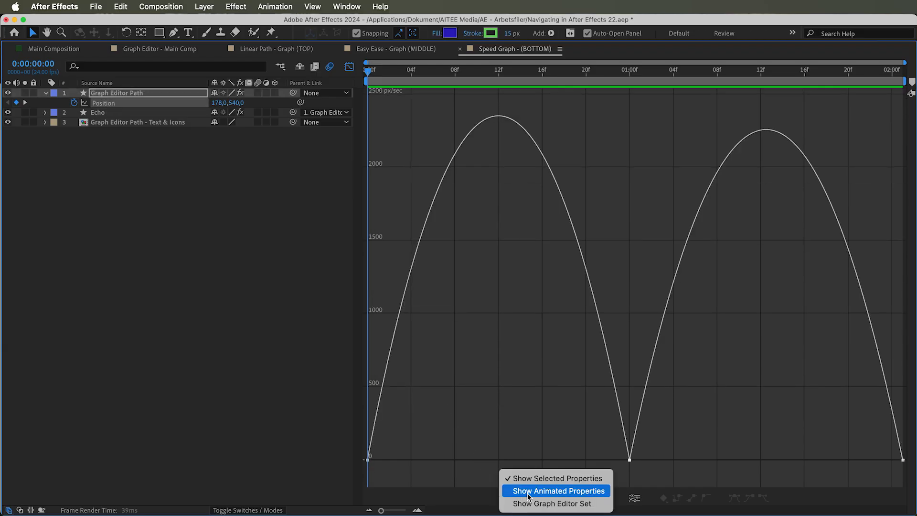
{"action": "left_click", "coordinate": [528, 492]}
{"action": "left_click", "coordinate": [145, 177]}
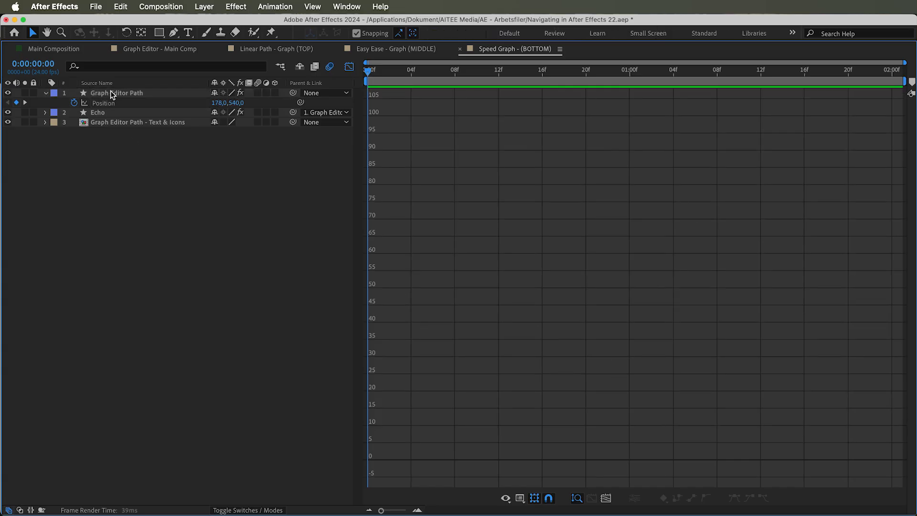
{"action": "left_click", "coordinate": [127, 92]}
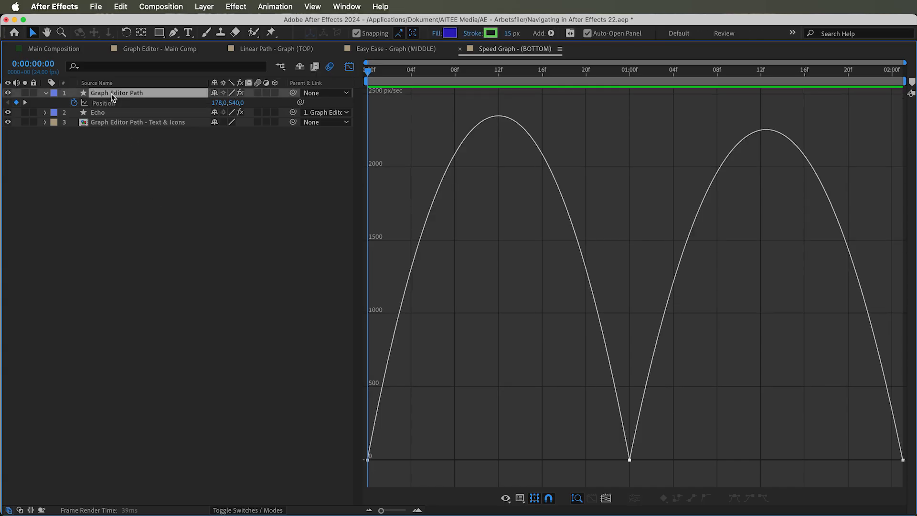
{"action": "left_click", "coordinate": [138, 166]}
{"action": "left_click", "coordinate": [124, 92]}
Copy the Easy Ease OUT Path layer into the Speed Graph - (BOTTOM) composition and select it together with Graph Editor Path
{"action": "left_click", "coordinate": [145, 47]}
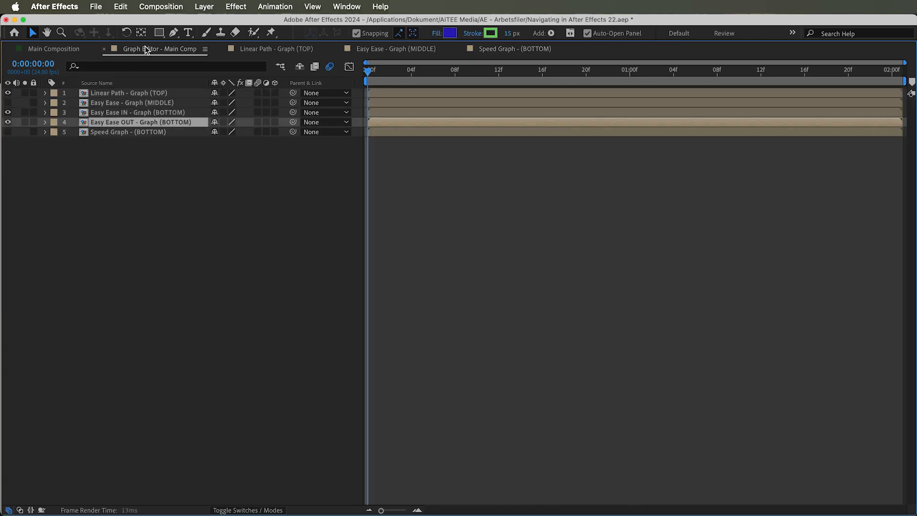
{"action": "double_click", "coordinate": [138, 122]}
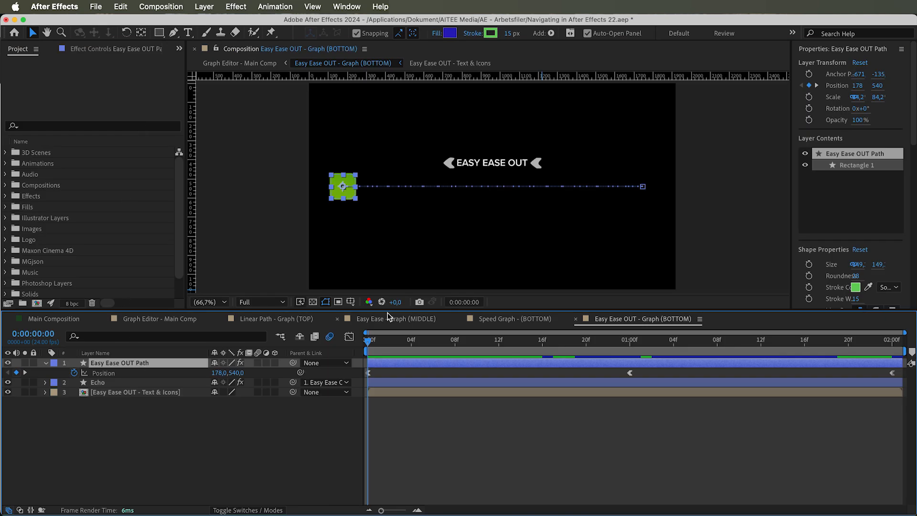
{"action": "left_click", "coordinate": [500, 320]}
{"action": "left_click", "coordinate": [262, 425]}
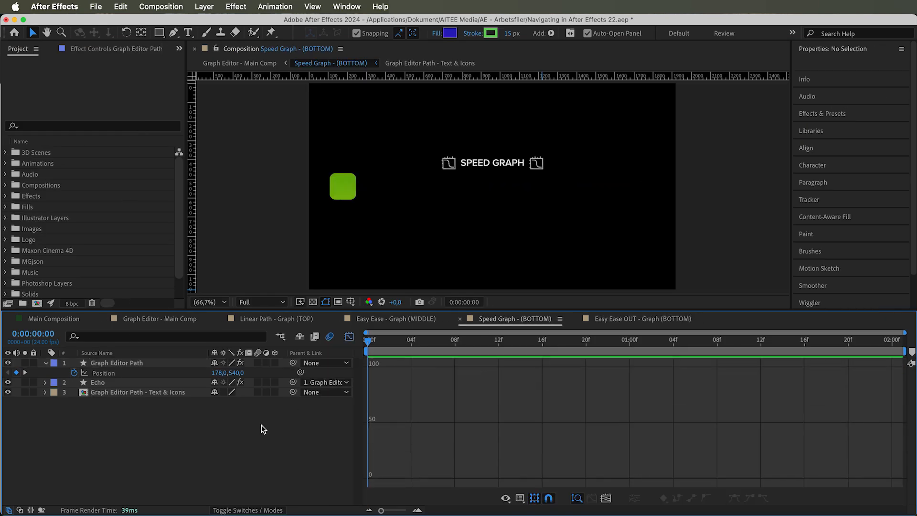
{"action": "key", "text": "cmd+v"}
{"action": "left_click", "coordinate": [142, 373], "text": "shift"}
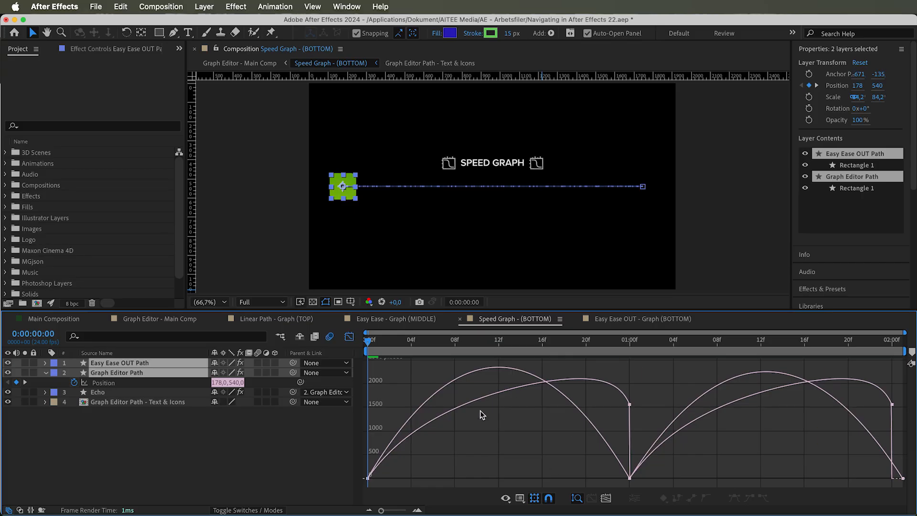
Maximize the timeline and cycle the graph display through selected and animated properties, ending on Show Graph Editor Set
{"action": "double_click", "coordinate": [511, 321]}
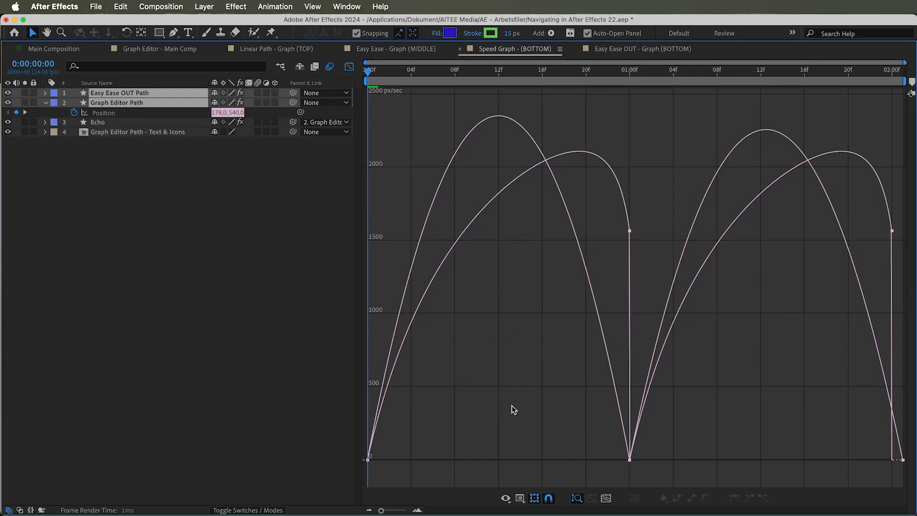
{"action": "left_click", "coordinate": [506, 498]}
{"action": "left_click", "coordinate": [511, 478]}
{"action": "left_click", "coordinate": [508, 497]}
{"action": "left_click", "coordinate": [510, 491]}
{"action": "left_click", "coordinate": [508, 498]}
{"action": "left_click", "coordinate": [536, 504]}
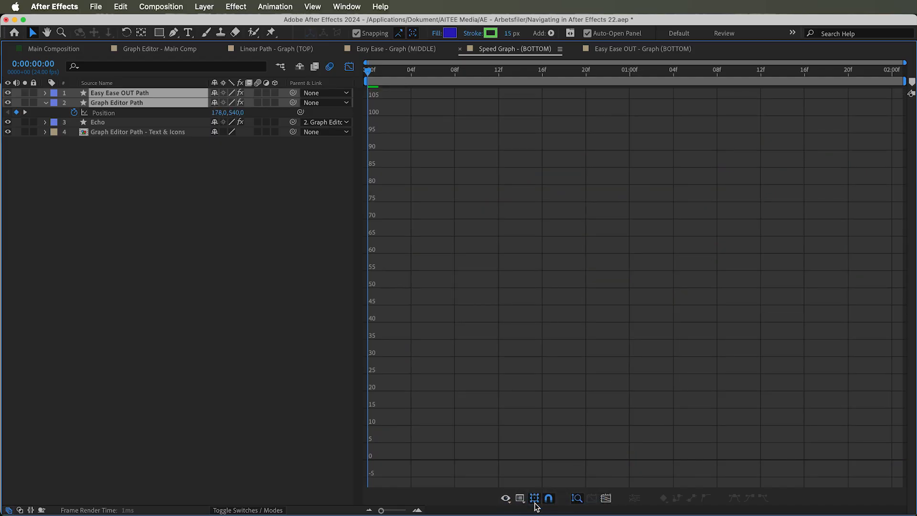
Toggle Position in and out of the graph editor set, then include only Graph Editor Path's Position
{"action": "left_click", "coordinate": [85, 114]}
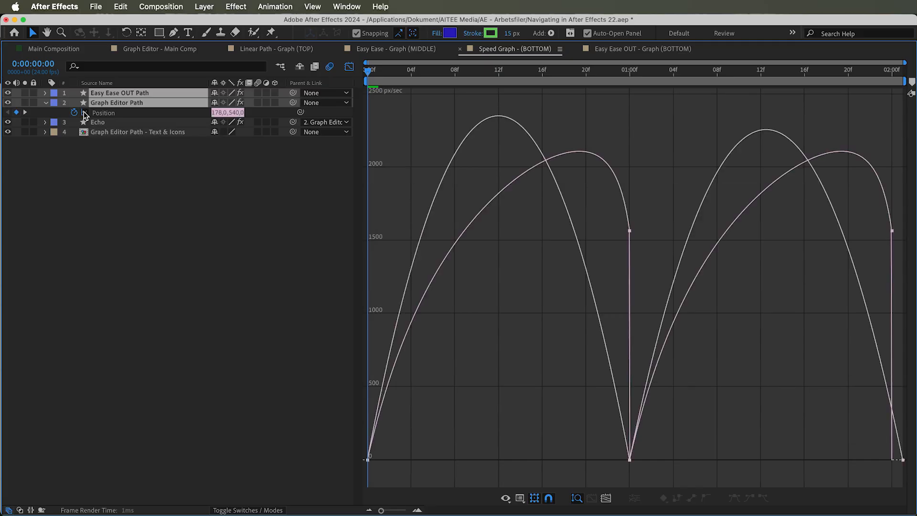
{"action": "left_click", "coordinate": [85, 114]}
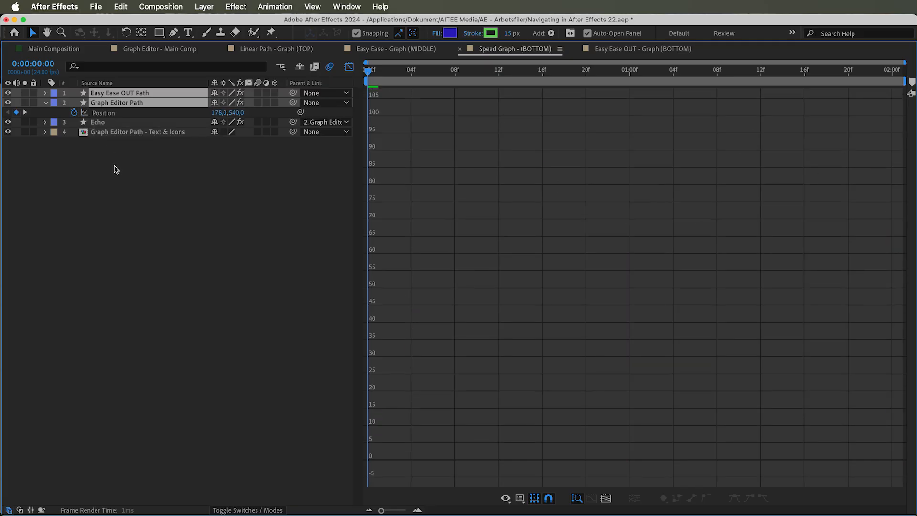
{"action": "left_click", "coordinate": [113, 170]}
{"action": "left_click", "coordinate": [110, 104]}
{"action": "left_click", "coordinate": [85, 114]}
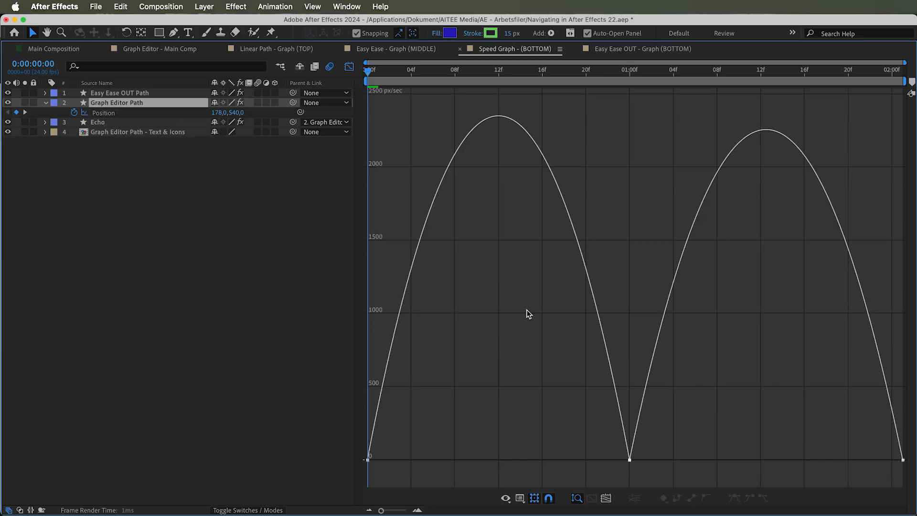
Expand Easy Ease OUT Path's Transform properties and temporarily include its Position in the graph editor set
{"action": "left_click", "coordinate": [45, 94]}
{"action": "left_click", "coordinate": [55, 122]}
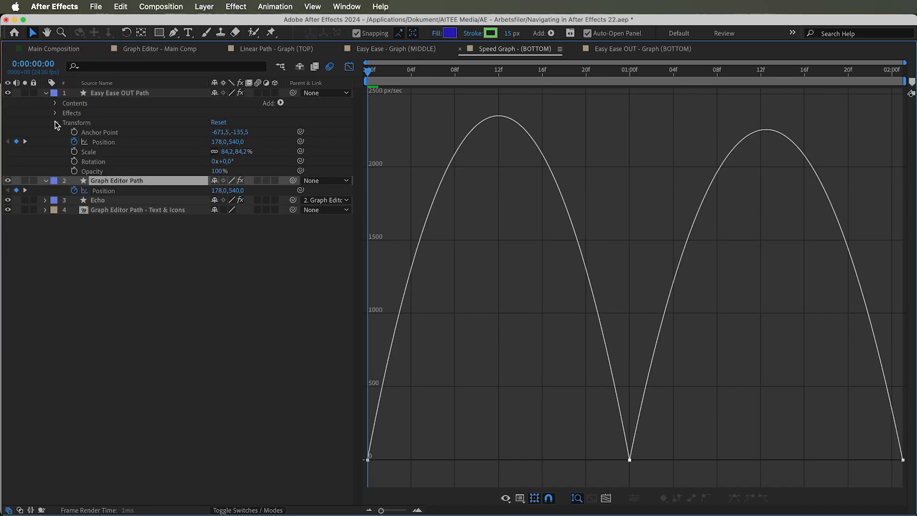
{"action": "left_click", "coordinate": [104, 142]}
{"action": "left_click", "coordinate": [86, 142]}
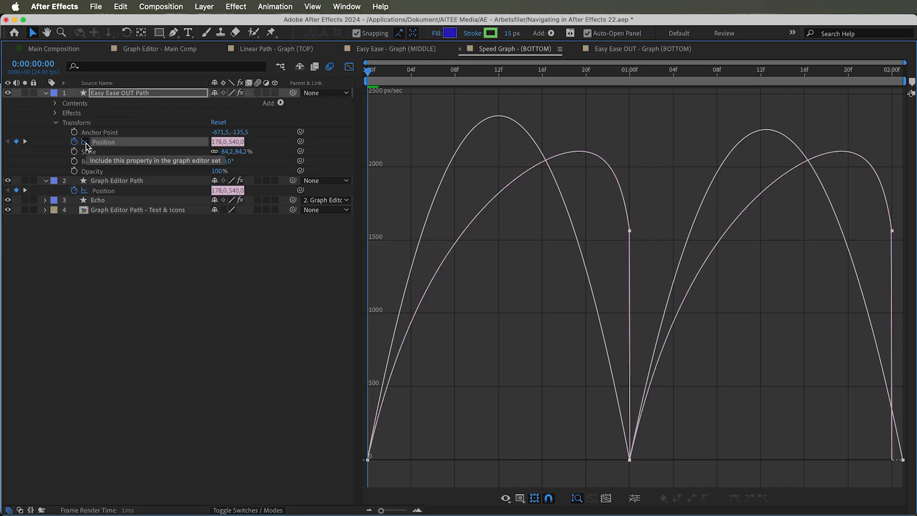
{"action": "left_click", "coordinate": [86, 143]}
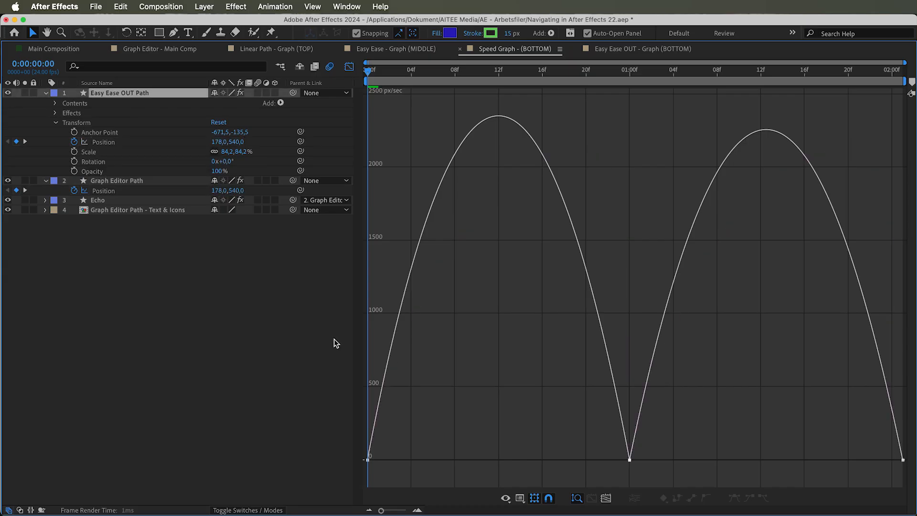
Switch the graph type to Edit Value Graph for comparison, then set it to Edit Speed Graph
{"action": "left_click", "coordinate": [520, 498]}
{"action": "left_click", "coordinate": [560, 380]}
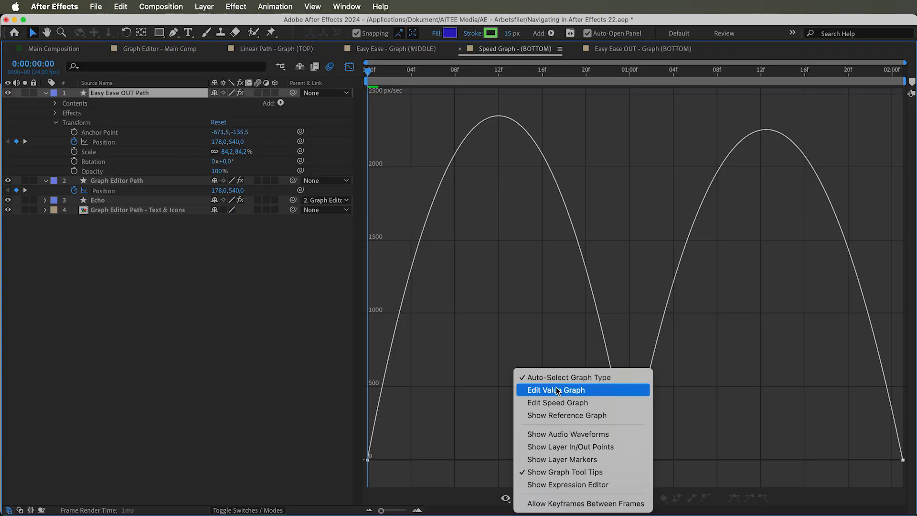
{"action": "left_click", "coordinate": [558, 391]}
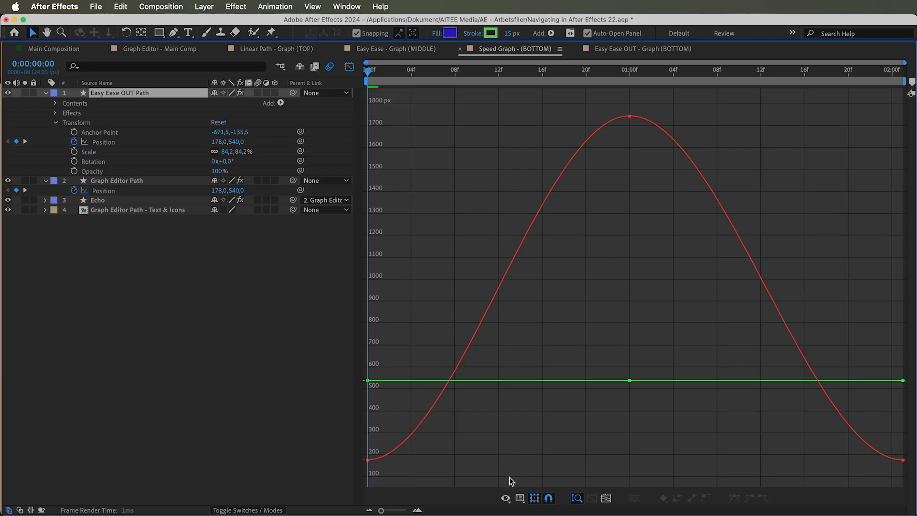
{"action": "left_click", "coordinate": [516, 498]}
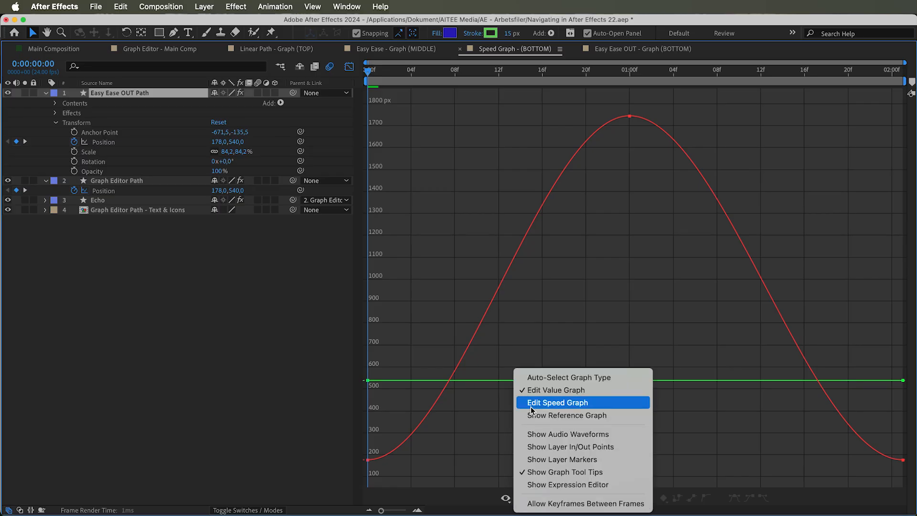
{"action": "left_click", "coordinate": [554, 406]}
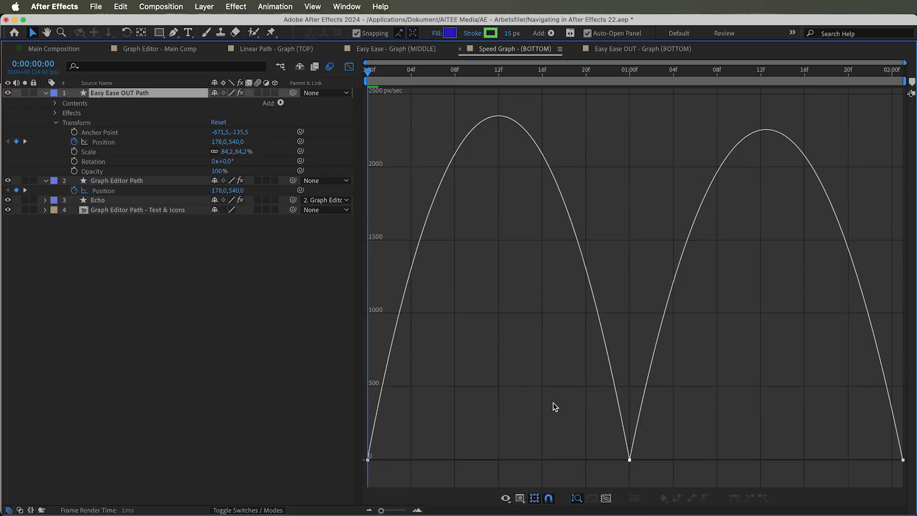
Turn on Show Reference Graph with the speed graph and switch editing to the value graph to compare the scales
{"action": "left_click", "coordinate": [520, 498]}
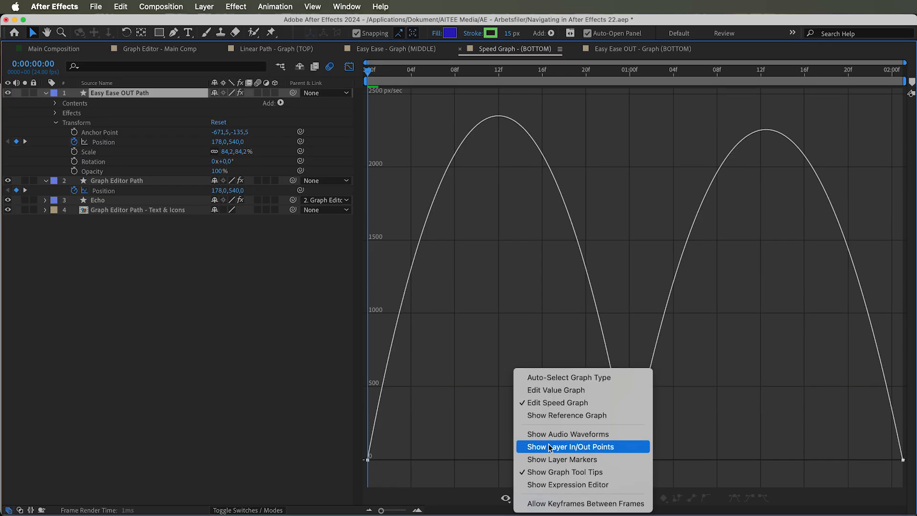
{"action": "left_click", "coordinate": [557, 416]}
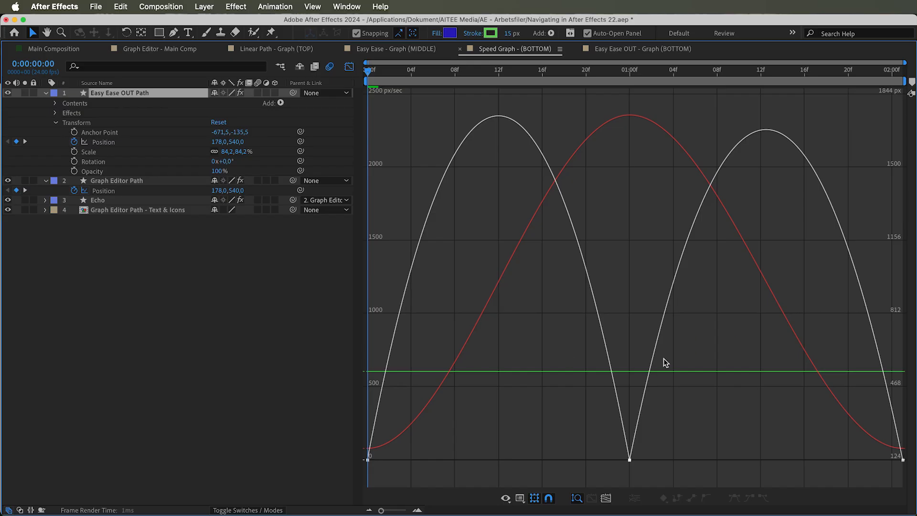
{"action": "left_click", "coordinate": [520, 498]}
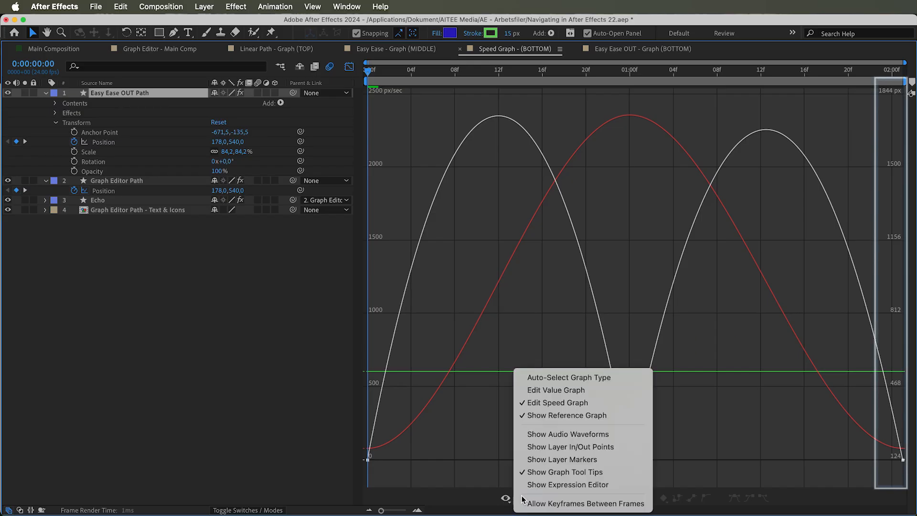
{"action": "left_click", "coordinate": [563, 391]}
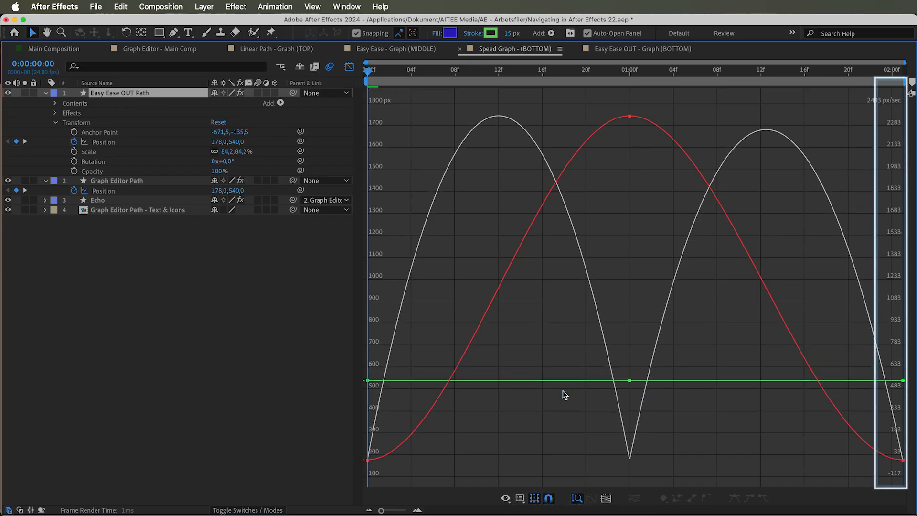
Return to Edit Speed Graph and turn off the reference graph
{"action": "left_click", "coordinate": [522, 498]}
{"action": "left_click", "coordinate": [548, 404]}
{"action": "left_click", "coordinate": [520, 498]}
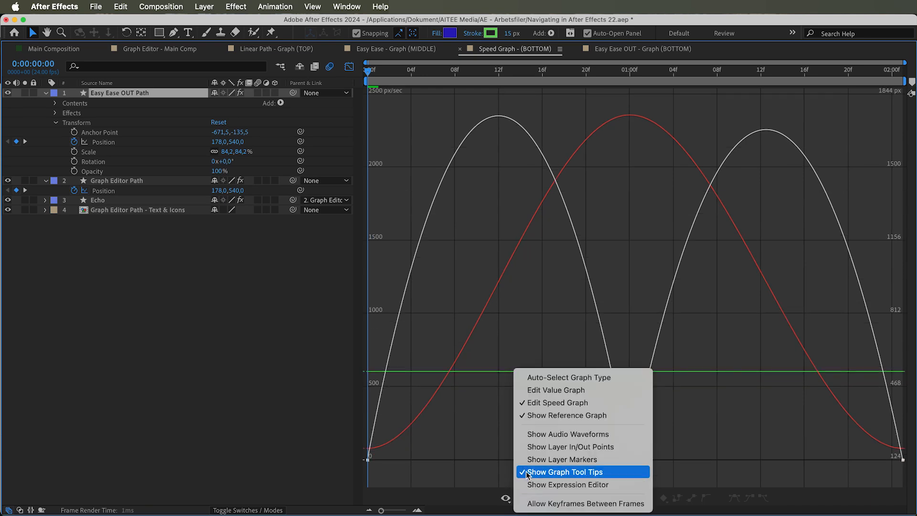
{"action": "left_click", "coordinate": [543, 416]}
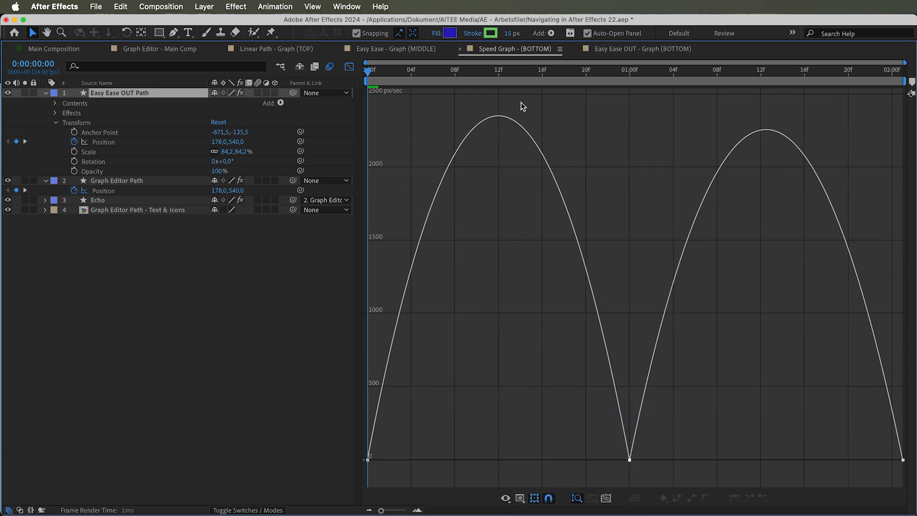
Restore the full workspace and add Patience Is Key - Table Etiquette.mp3 from the Audio folder as the composition's top layer
{"action": "double_click", "coordinate": [511, 49]}
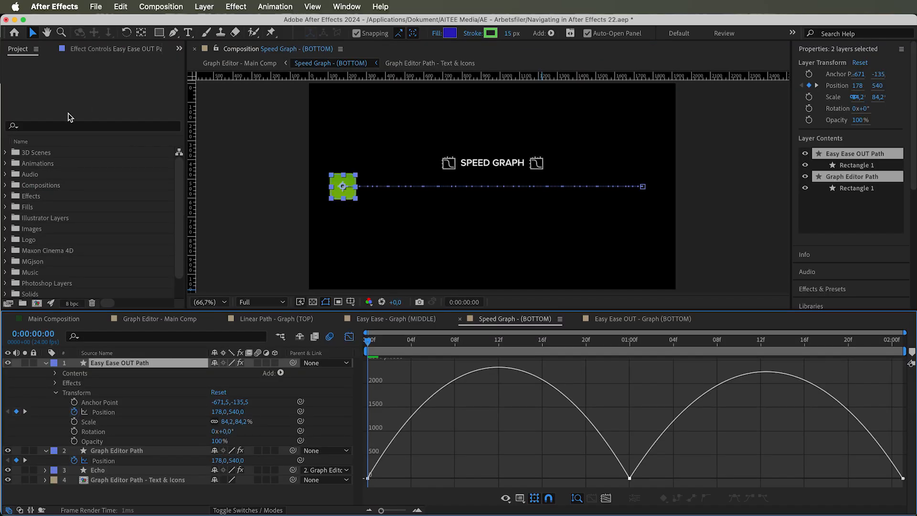
{"action": "left_click", "coordinate": [5, 175]}
{"action": "left_click_drag", "start_coordinate": [40, 186], "coordinate": [107, 364]}
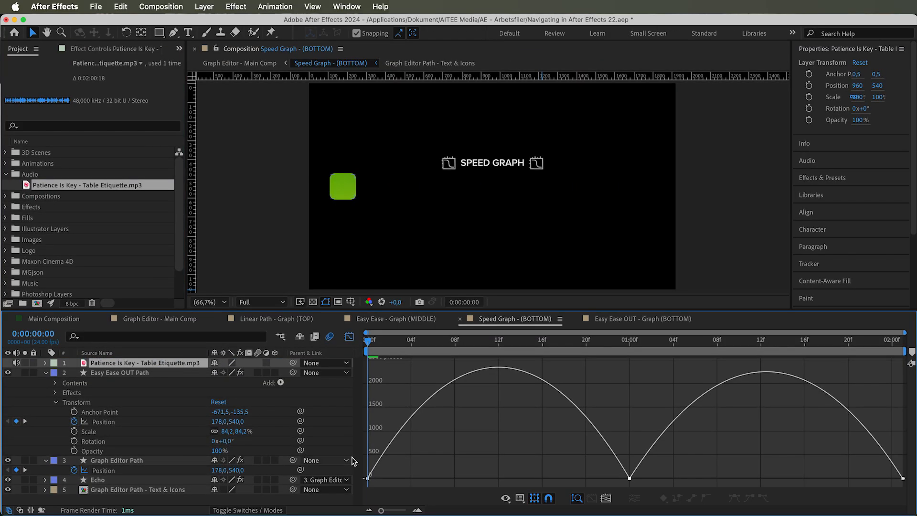
Turn on Show Audio Waveforms, view the waveforms in the maximized timeline, and delete the audio layer
{"action": "left_click", "coordinate": [521, 500]}
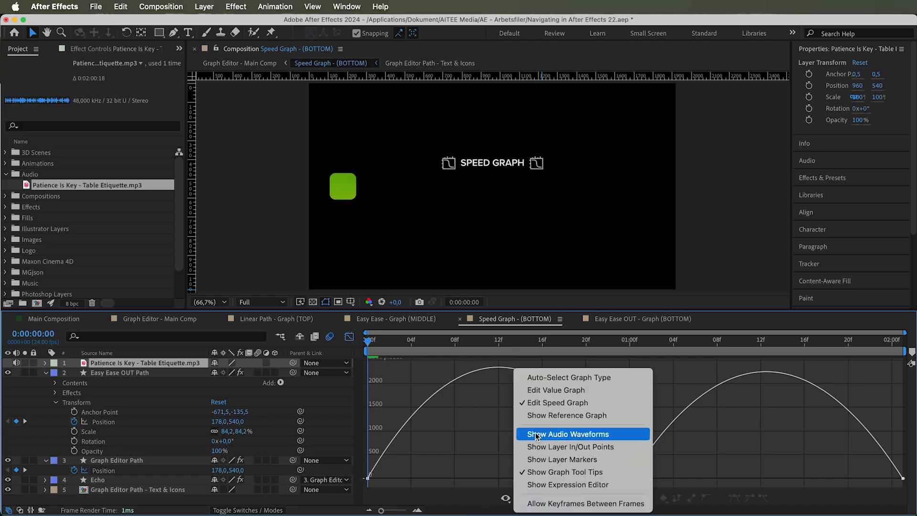
{"action": "left_click", "coordinate": [557, 435]}
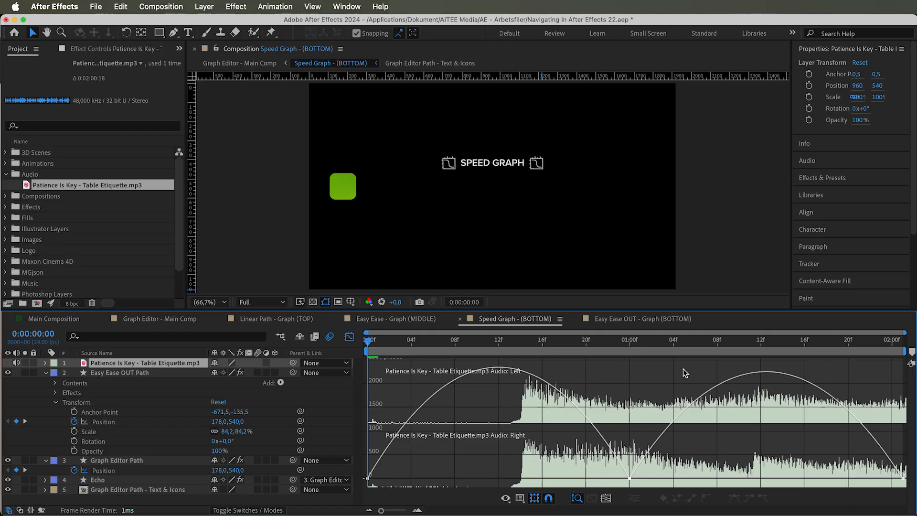
{"action": "double_click", "coordinate": [498, 316]}
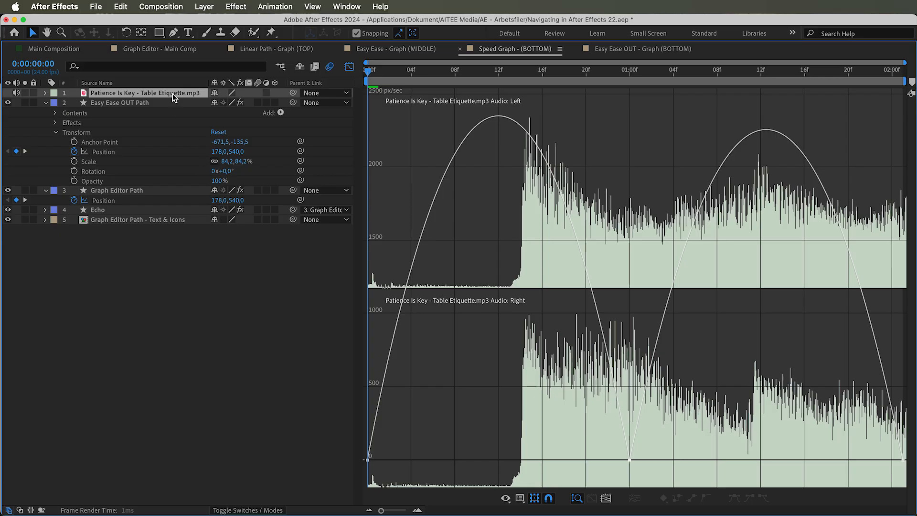
{"action": "key", "text": "Delete"}
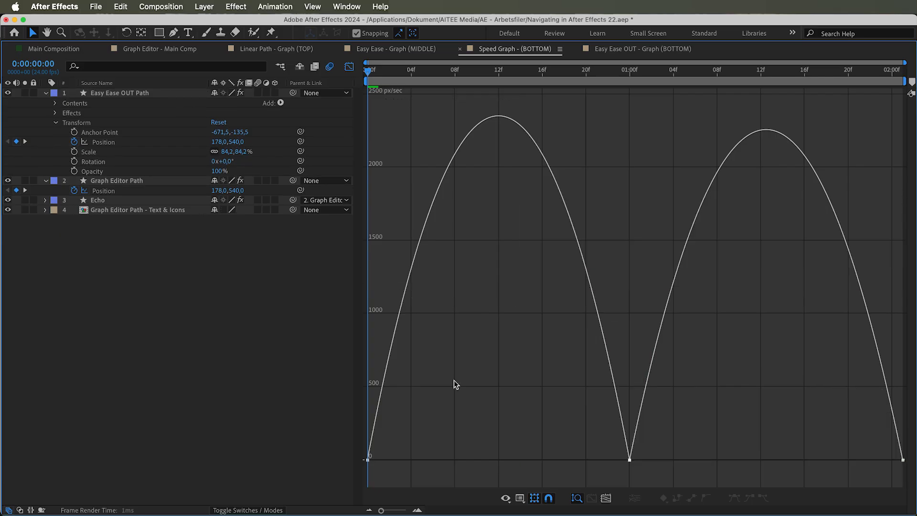
Turn on Show Layer In/Out Points in the graph editor
{"action": "left_click", "coordinate": [521, 499]}
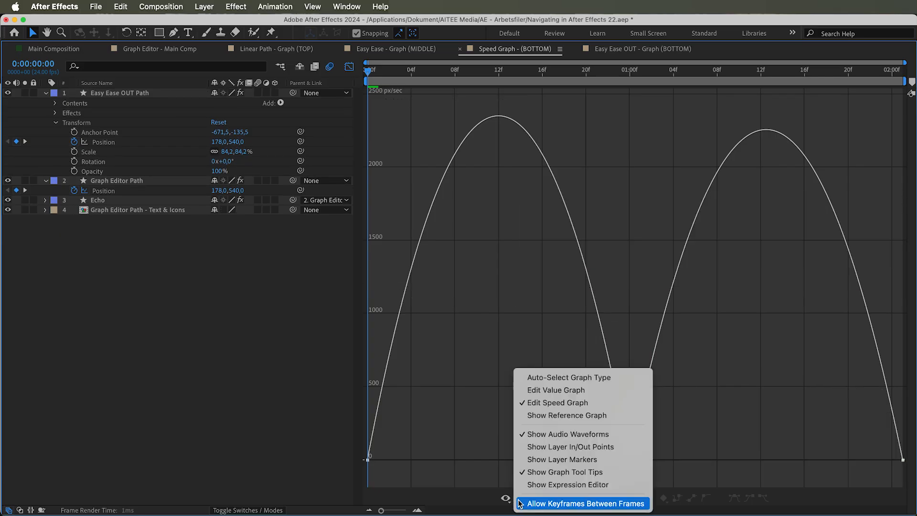
{"action": "left_click", "coordinate": [557, 449]}
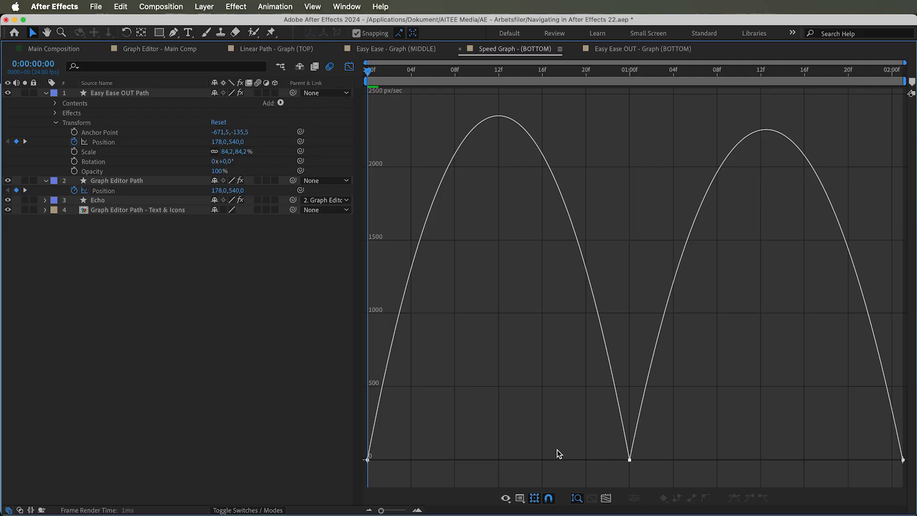
Zoom in on the start of the graph and try shifting the layer's in point
{"action": "left_click_drag", "start_coordinate": [384, 512], "coordinate": [408, 511]}
{"action": "key", "text": "h"}
{"action": "key", "text": "v"}
{"action": "key", "text": "h"}
{"action": "key", "text": "v"}
{"action": "left_click_drag", "start_coordinate": [372, 465], "coordinate": [435, 464]}
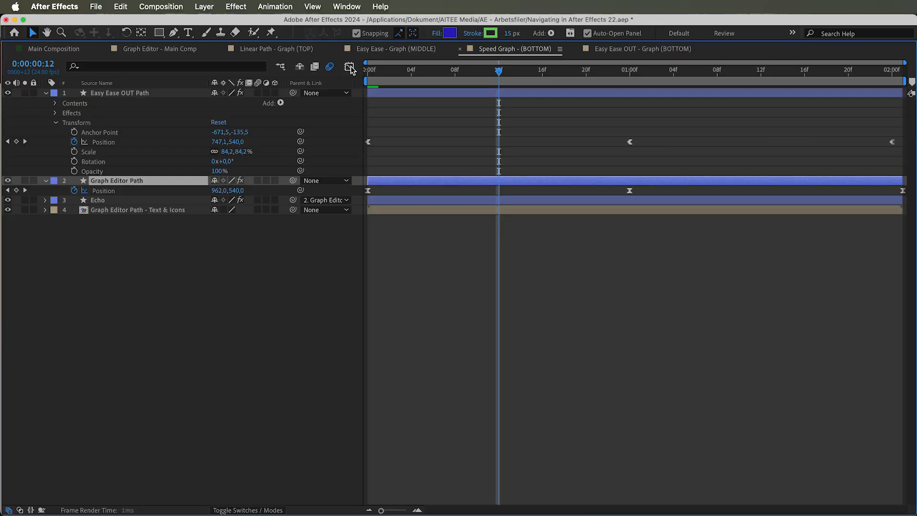
Add a marker to the Graph Editor Path layer at frame 12 and check it on the speed graph
{"action": "right_click", "coordinate": [497, 180]}
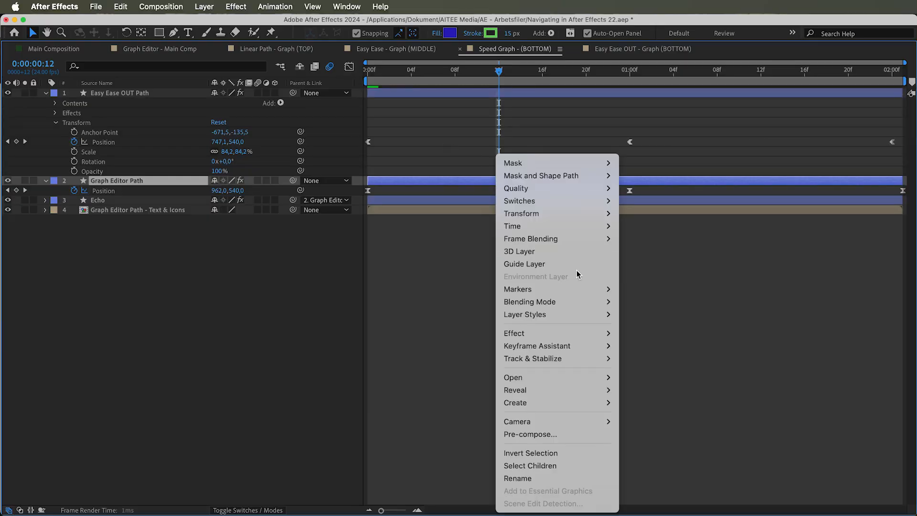
{"action": "mouse_move", "coordinate": [582, 288]}
{"action": "left_click", "coordinate": [648, 290]}
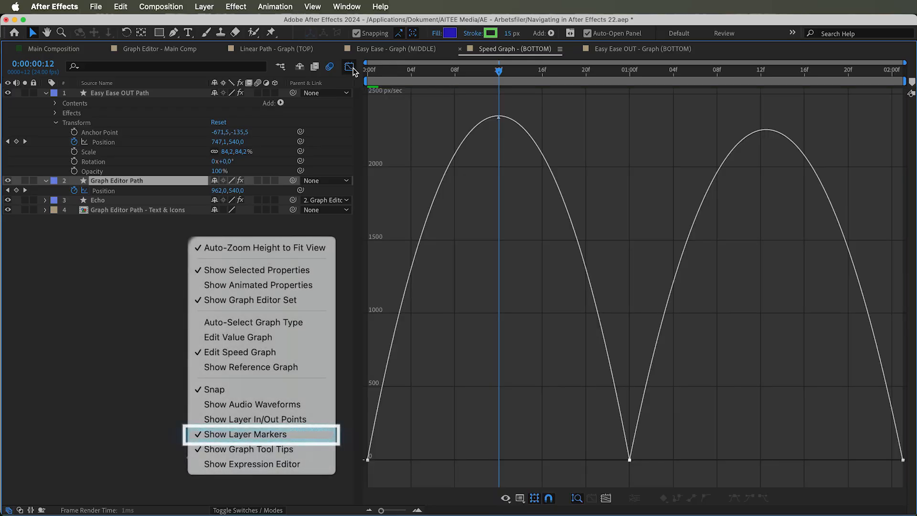
{"action": "left_click_drag", "start_coordinate": [501, 70], "coordinate": [510, 70]}
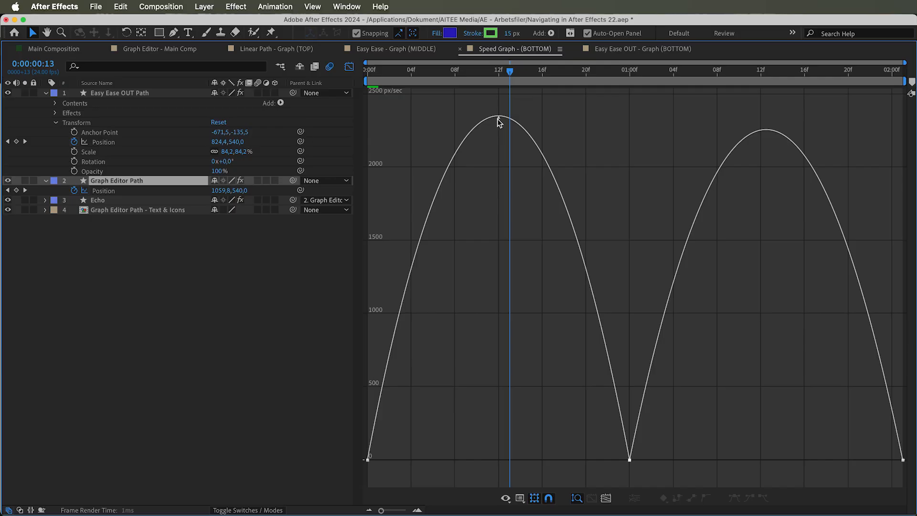
{"action": "mouse_move", "coordinate": [498, 119]}
Turn Show Graph Tool Tips off and back on in the graph editor
{"action": "left_click", "coordinate": [505, 498]}
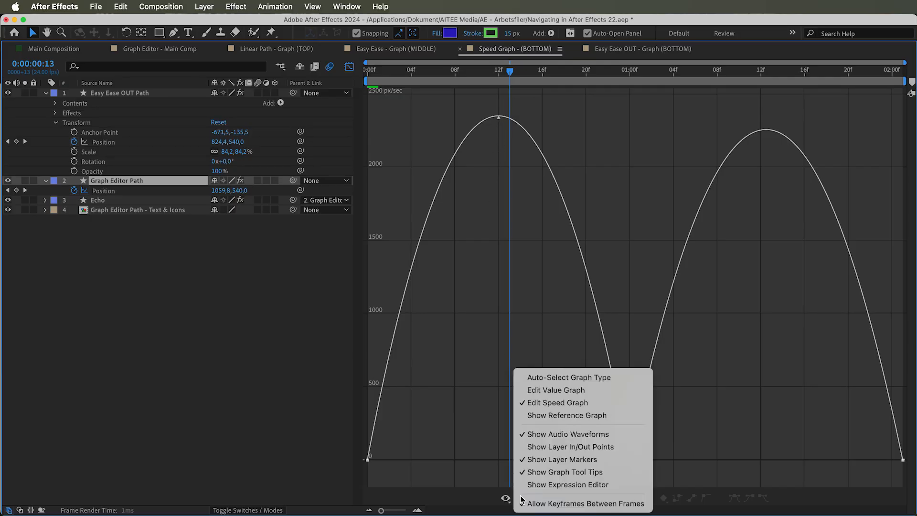
{"action": "left_click", "coordinate": [554, 475]}
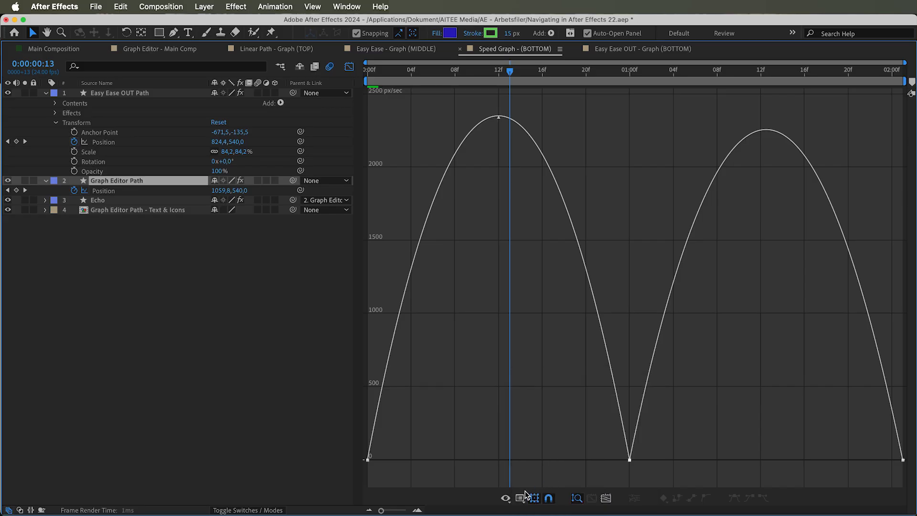
{"action": "left_click", "coordinate": [506, 498]}
{"action": "left_click", "coordinate": [544, 473]}
{"action": "mouse_move", "coordinate": [593, 295]}
Turn on Show Expression Editor and turn off Allow Keyframes Between Frames
{"action": "left_click", "coordinate": [506, 498]}
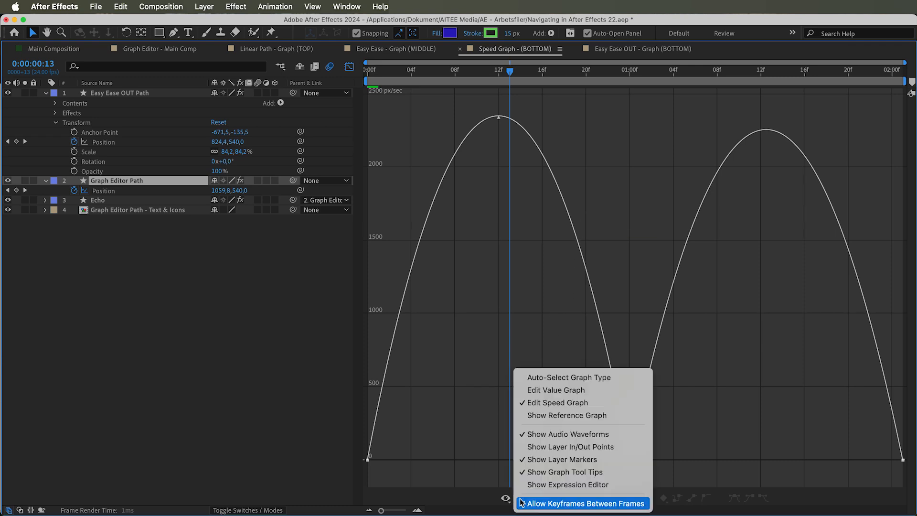
{"action": "left_click", "coordinate": [557, 485]}
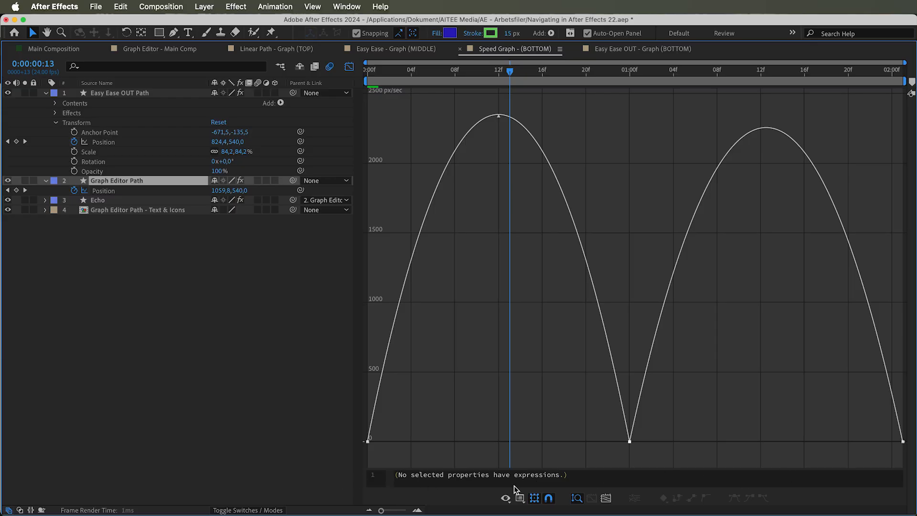
{"action": "left_click", "coordinate": [521, 499]}
{"action": "left_click", "coordinate": [562, 505]}
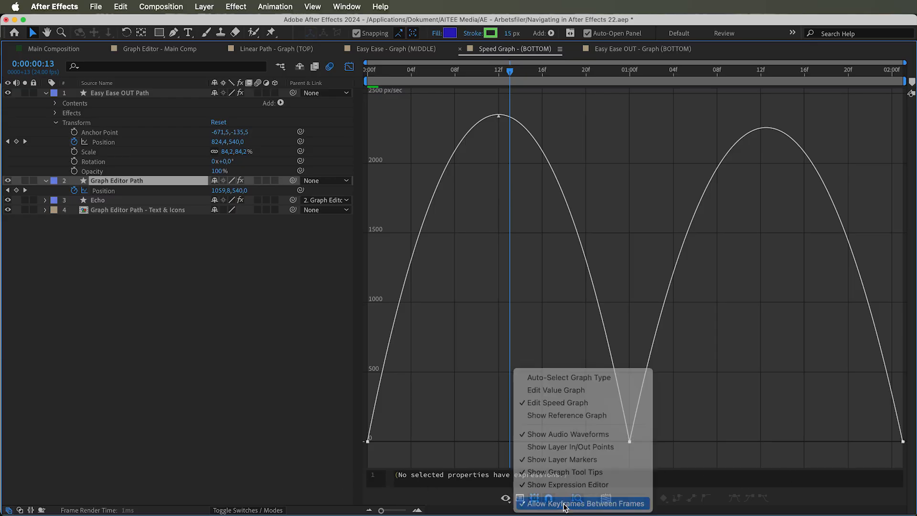
Try moving the Graph Editor Path Position keyframe at 1 second by less than one frame
{"action": "left_click_drag", "start_coordinate": [382, 510], "coordinate": [406, 510]}
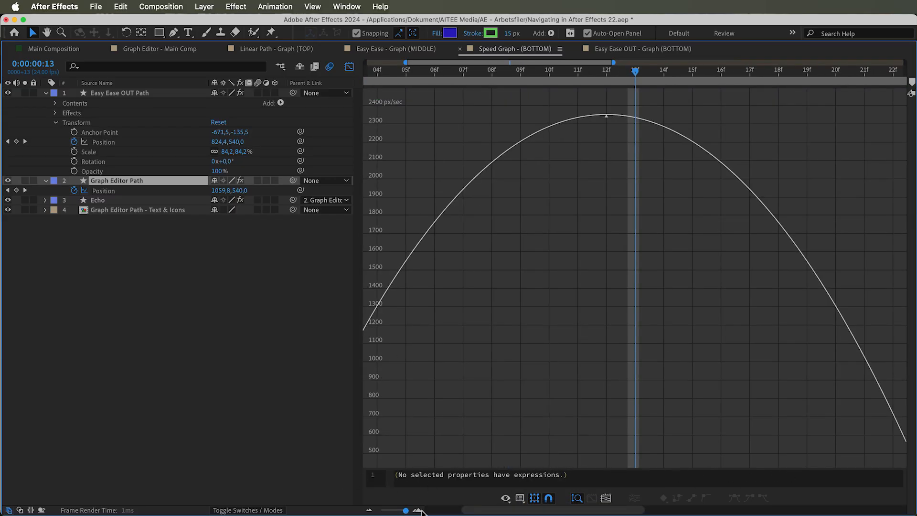
{"action": "left_click_drag", "start_coordinate": [732, 387], "coordinate": [514, 381]}
{"action": "mouse_move", "coordinate": [722, 443]}
{"action": "mouse_move", "coordinate": [722, 443]}
{"action": "left_mouse_down"}
{"action": "mouse_move", "coordinate": [696, 443]}
{"action": "mouse_move", "coordinate": [716, 446]}
{"action": "left_mouse_up"}
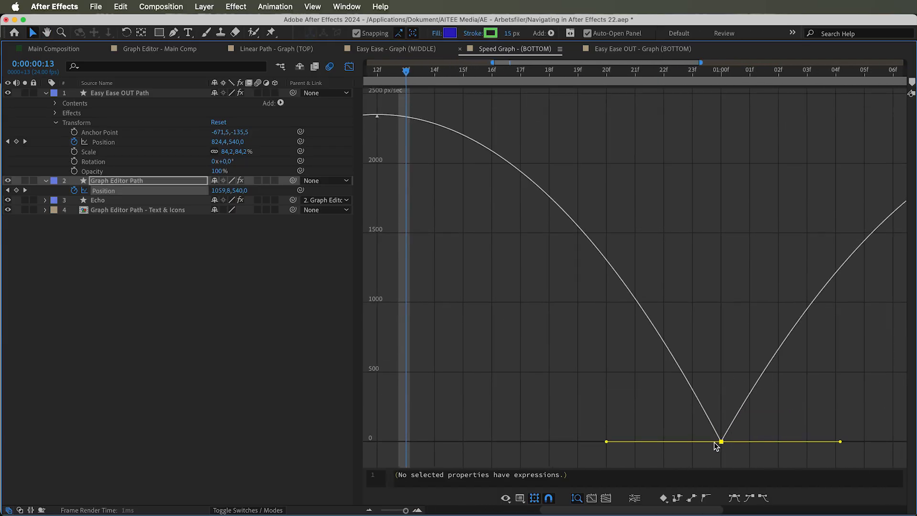
Turn Allow Keyframes Between Frames back on and move the 1-second Position keyframe to between frames 23 and 01:00
{"action": "left_click", "coordinate": [507, 498]}
{"action": "left_click", "coordinate": [548, 505]}
{"action": "mouse_move", "coordinate": [721, 442]}
{"action": "left_mouse_down"}
{"action": "mouse_move", "coordinate": [702, 444]}
{"action": "mouse_move", "coordinate": [713, 442]}
{"action": "left_mouse_up"}
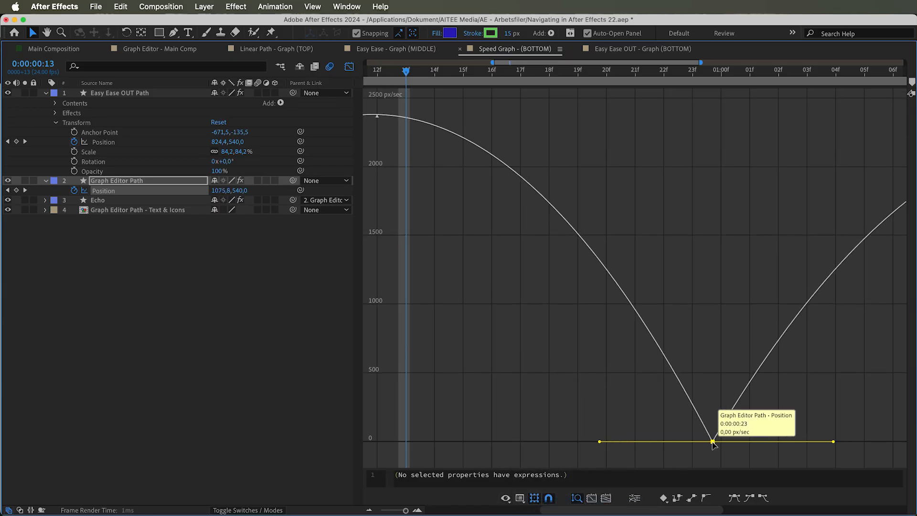
Return to the layer bar view and align the between-frames Position keyframe exactly with frame 23
{"action": "left_click", "coordinate": [349, 67]}
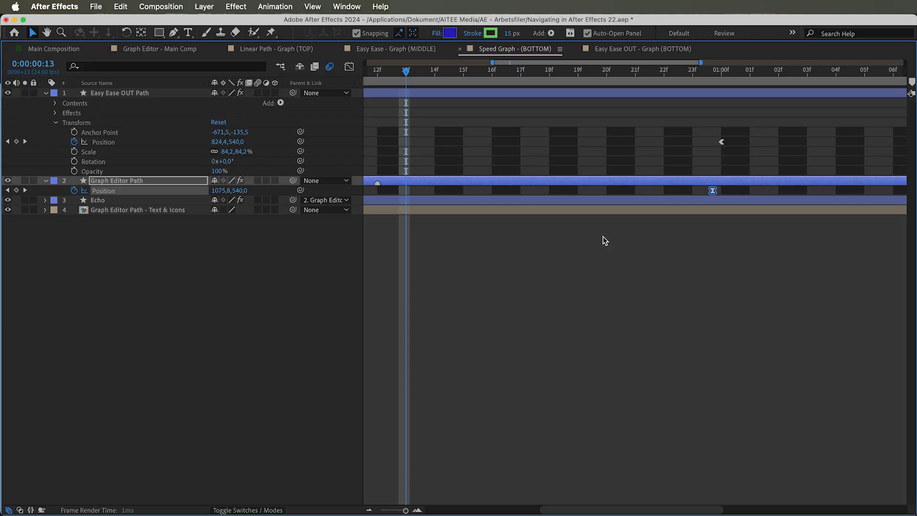
{"action": "left_click_drag", "start_coordinate": [413, 71], "coordinate": [707, 80]}
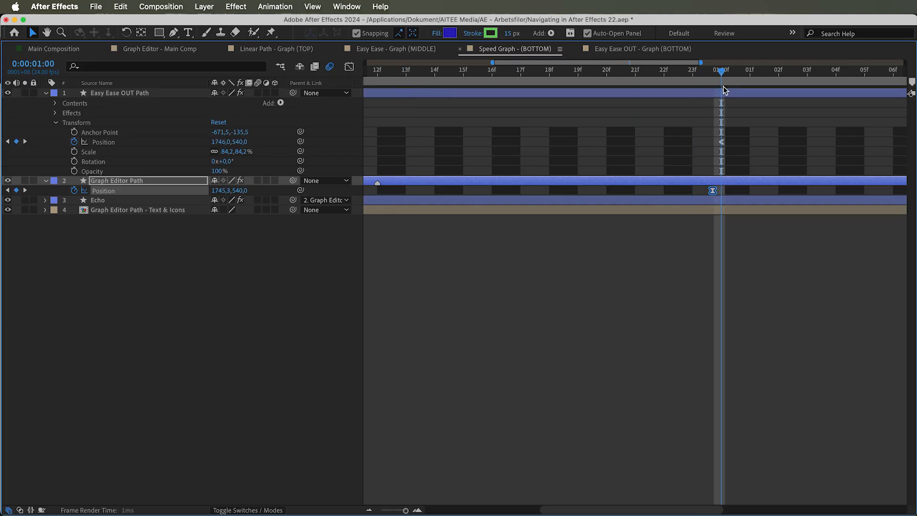
{"action": "left_click", "coordinate": [697, 72]}
{"action": "left_click_drag", "start_coordinate": [713, 191], "coordinate": [693, 191]}
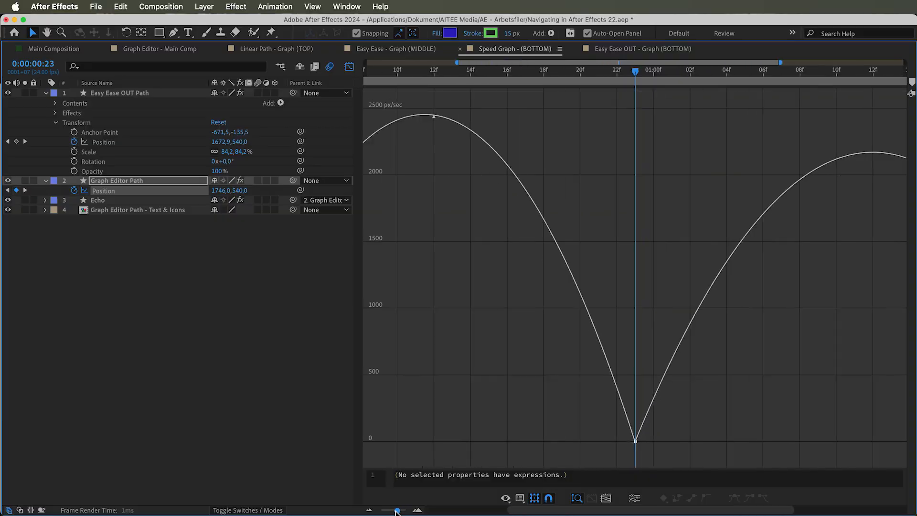
Select the first two Position keyframes in the speed graph and toggle the transform box off and on
{"action": "left_click_drag", "start_coordinate": [397, 511], "coordinate": [369, 513]}
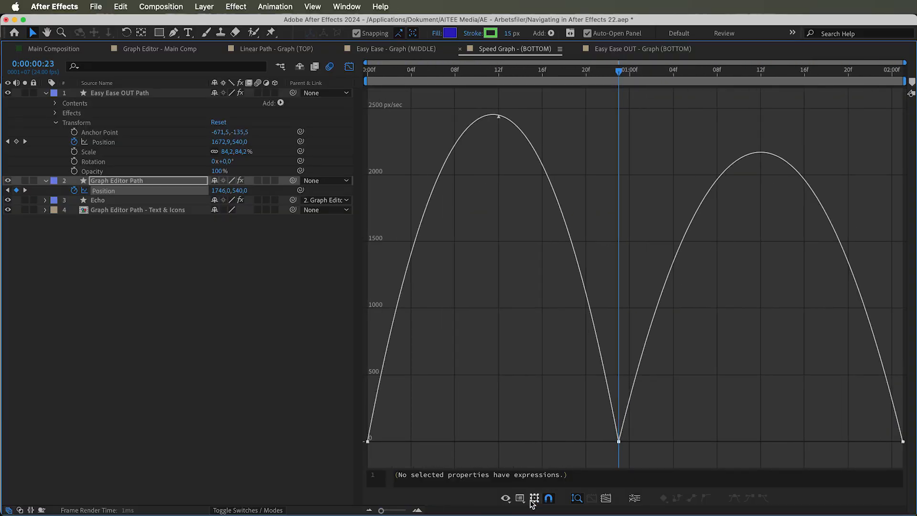
{"action": "left_click_drag", "start_coordinate": [658, 425], "coordinate": [340, 464]}
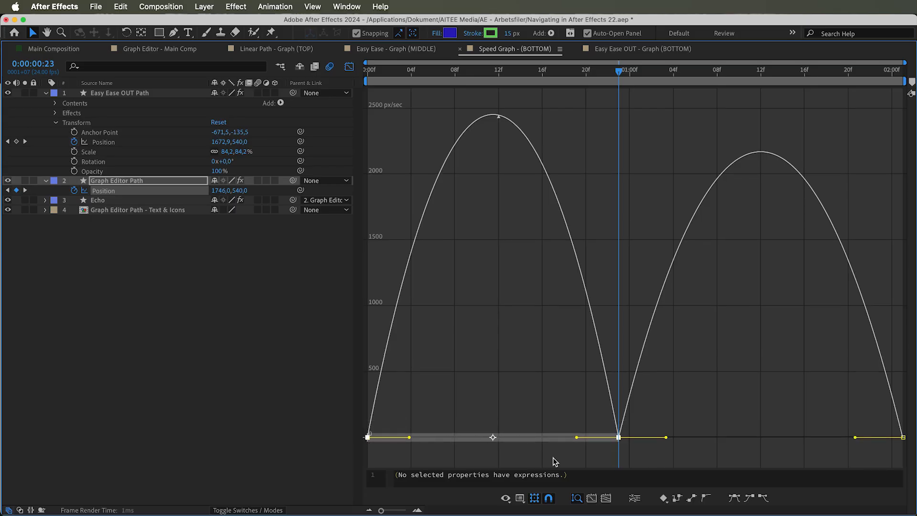
{"action": "left_click", "coordinate": [535, 498]}
{"action": "left_click", "coordinate": [535, 499]}
{"action": "left_click", "coordinate": [549, 499]}
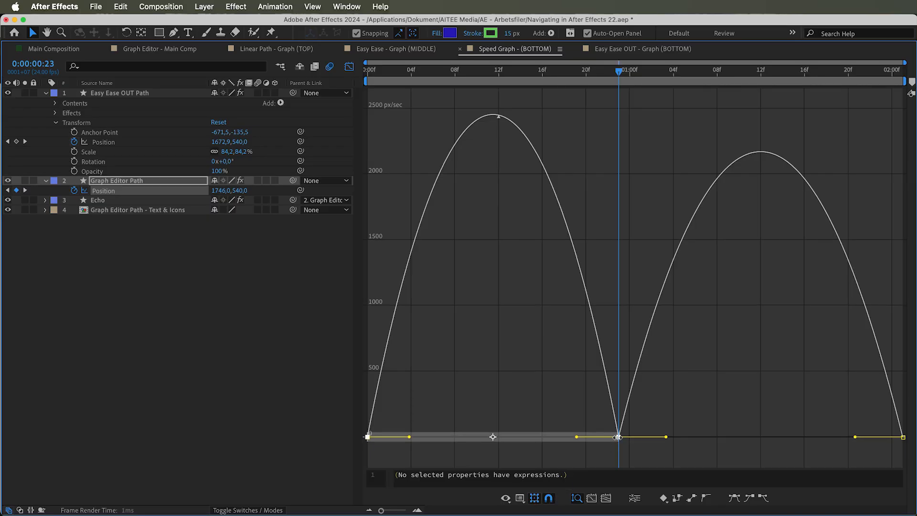
Try moving and scaling the first two Position keyframes with the transform box, and undo both changes
{"action": "left_click_drag", "start_coordinate": [369, 437], "coordinate": [425, 369]}
{"action": "left_click_drag", "start_coordinate": [422, 418], "coordinate": [577, 275]}
{"action": "key", "text": "ctrl+z"}
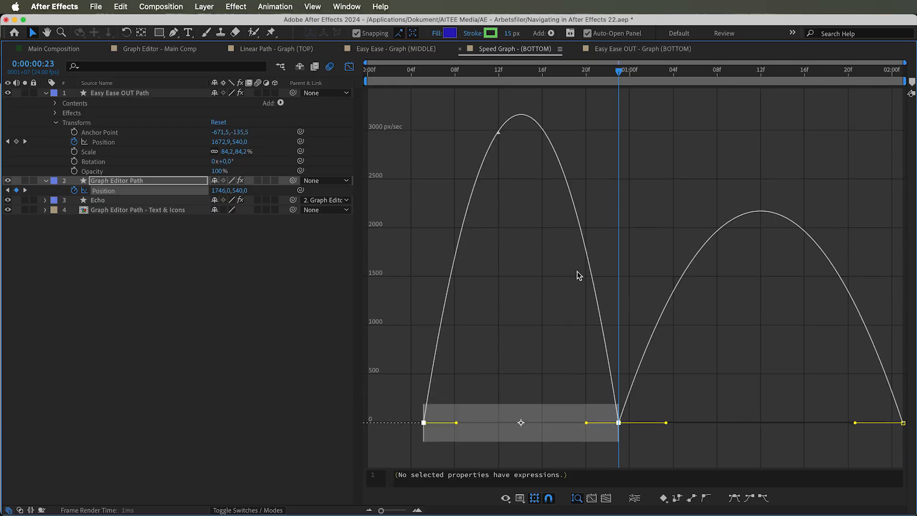
{"action": "key", "text": "super+z"}
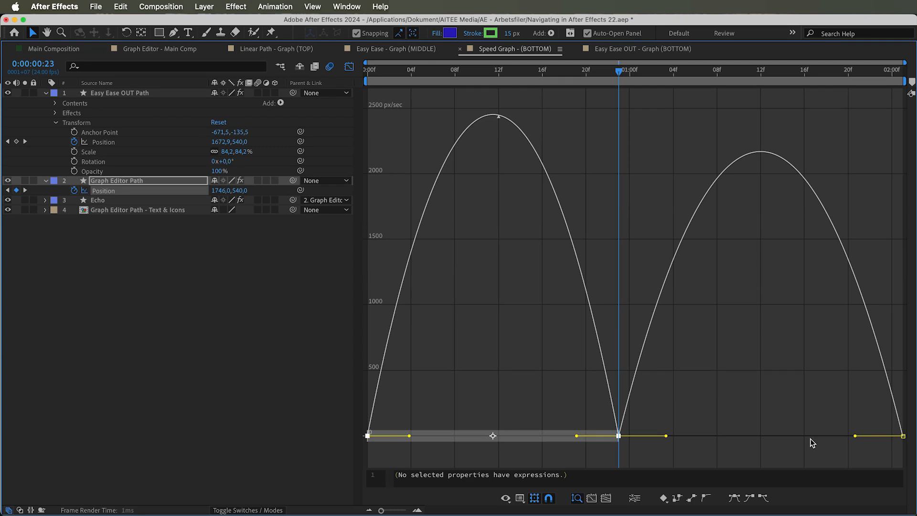
With graph height auto-zoom off, stretch the frame 23 keyframe's outgoing handle to about 01:12, and turn auto-zoom back on
{"action": "mouse_move", "coordinate": [901, 438]}
{"action": "left_mouse_down"}
{"action": "mouse_move", "coordinate": [893, 443]}
{"action": "mouse_move", "coordinate": [786, 345]}
{"action": "mouse_move", "coordinate": [621, 356]}
{"action": "mouse_move", "coordinate": [721, 355]}
{"action": "mouse_move", "coordinate": [831, 382]}
{"action": "mouse_move", "coordinate": [844, 399]}
{"action": "mouse_move", "coordinate": [646, 311]}
{"action": "mouse_move", "coordinate": [611, 280]}
{"action": "mouse_move", "coordinate": [621, 279]}
{"action": "mouse_move", "coordinate": [494, 330]}
{"action": "mouse_move", "coordinate": [506, 415]}
{"action": "mouse_move", "coordinate": [609, 394]}
{"action": "mouse_move", "coordinate": [812, 381]}
{"action": "mouse_move", "coordinate": [814, 445]}
{"action": "mouse_move", "coordinate": [832, 466]}
{"action": "mouse_move", "coordinate": [903, 444]}
{"action": "left_mouse_up"}
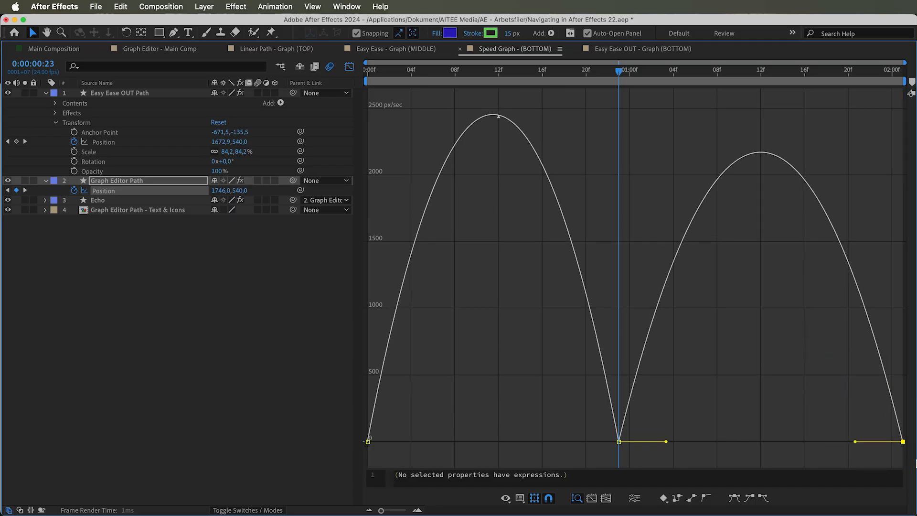
{"action": "left_click", "coordinate": [577, 499]}
{"action": "left_click_drag", "start_coordinate": [666, 441], "coordinate": [761, 441]}
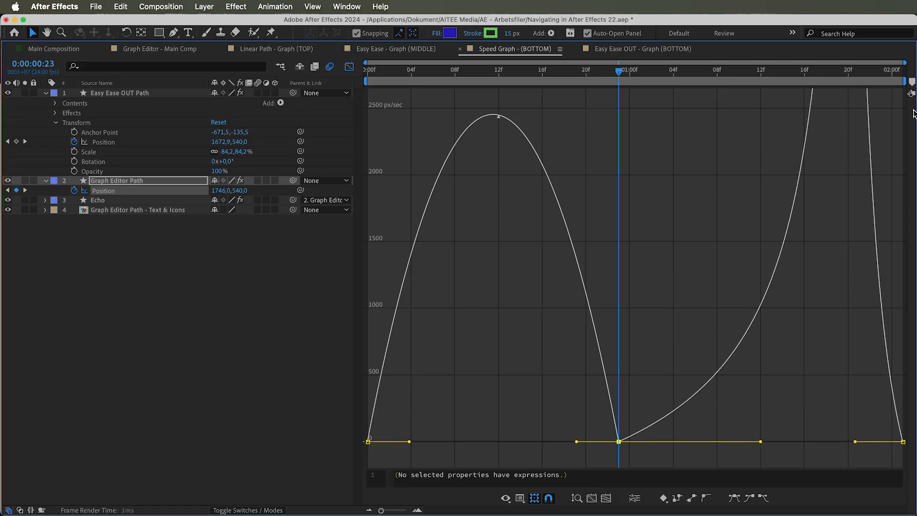
{"action": "left_click", "coordinate": [577, 498]}
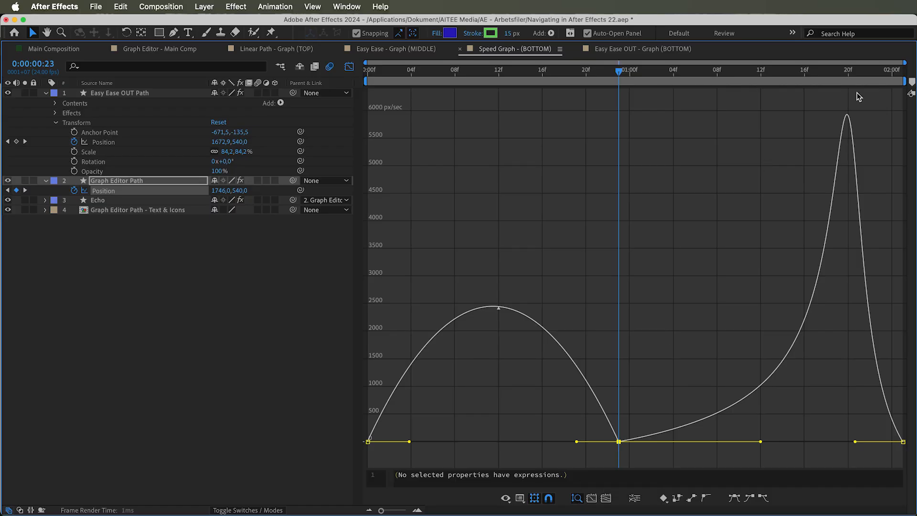
Compare fitting the selected keyframe to the view with fitting all graphs to the view
{"action": "left_click", "coordinate": [591, 498]}
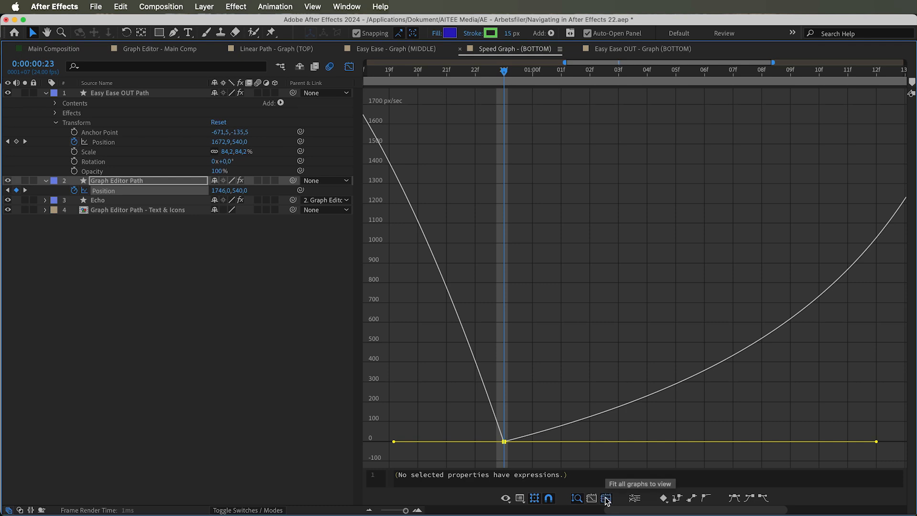
{"action": "left_click", "coordinate": [607, 499]}
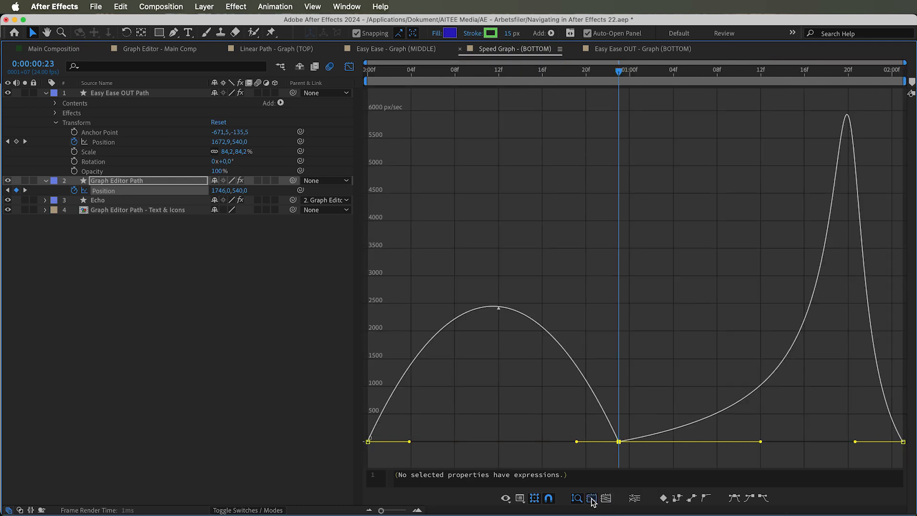
{"action": "left_click", "coordinate": [592, 498]}
{"action": "left_click", "coordinate": [606, 498]}
Try separating Graph Editor Path's Position into X, Y and Z dimensions with the layer made 3D, and undo these changes
{"action": "left_click", "coordinate": [635, 499]}
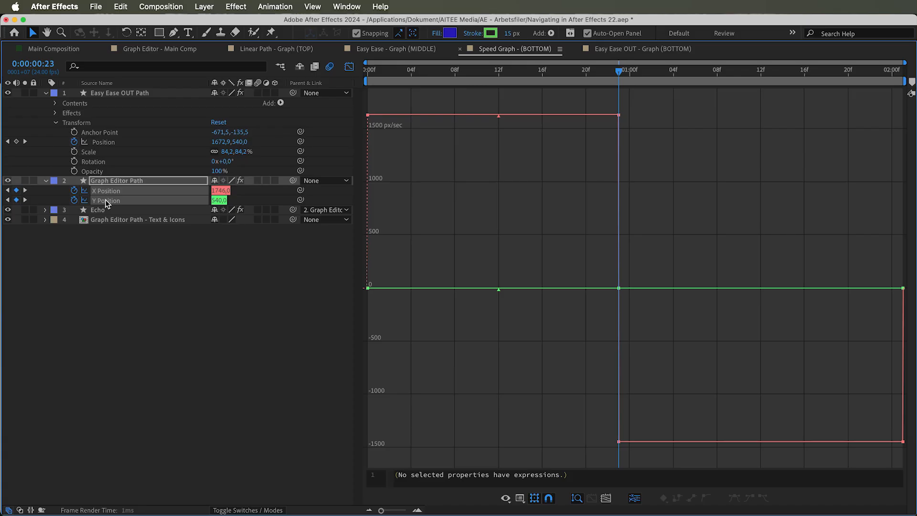
{"action": "left_click", "coordinate": [275, 181]}
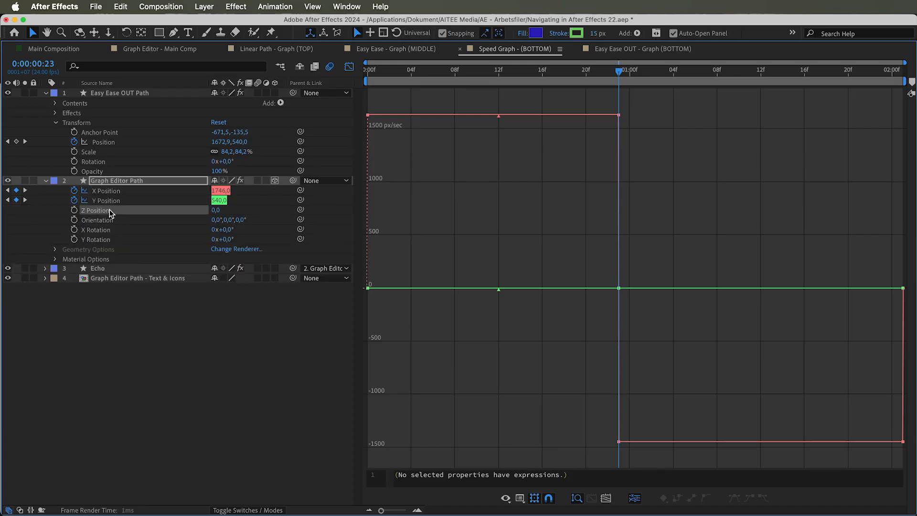
{"action": "left_click", "coordinate": [635, 499]}
{"action": "left_click", "coordinate": [635, 498]}
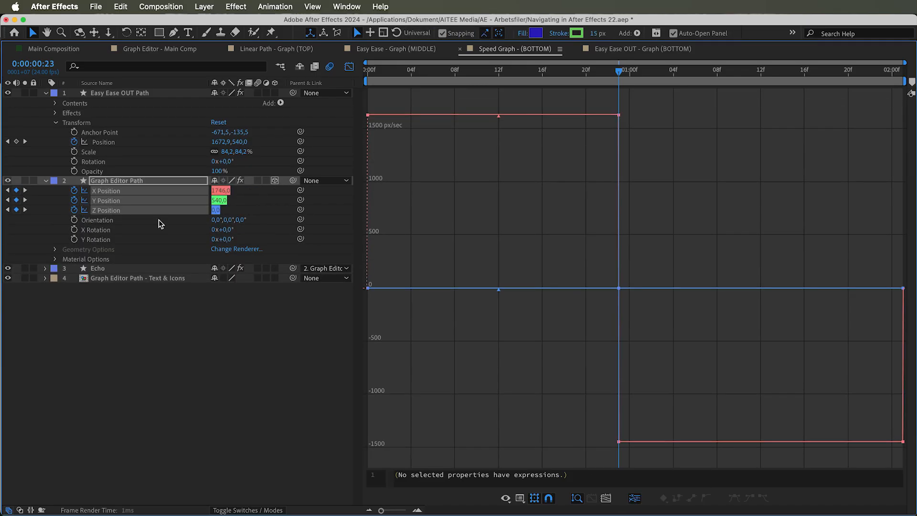
{"action": "mouse_move", "coordinate": [536, 291]}
{"action": "key", "text": "super+z"}
{"action": "key", "text": "super+z"}
{"action": "key", "text": "super+z"}
Select the Position keyframe at frame 23 and try X 2030 px and Y 671 px as its value
{"action": "left_click_drag", "start_coordinate": [646, 397], "coordinate": [600, 449]}
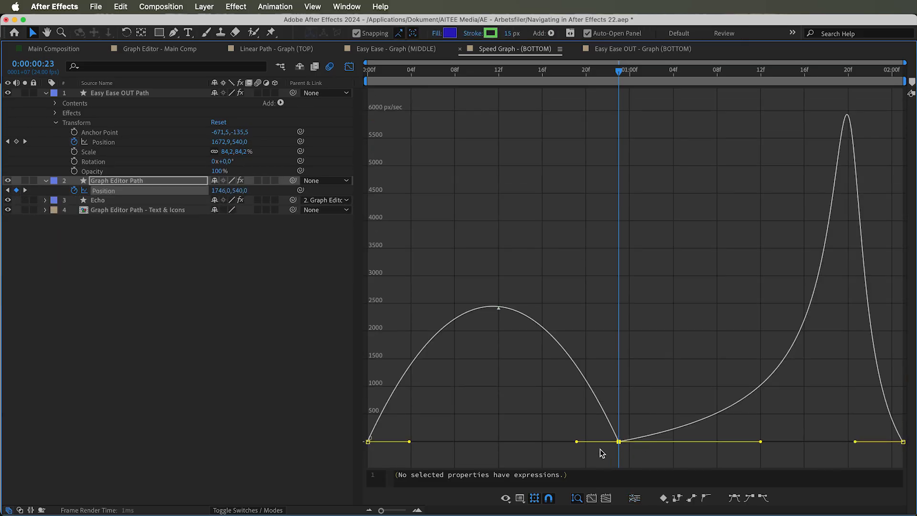
{"action": "left_click", "coordinate": [664, 498]}
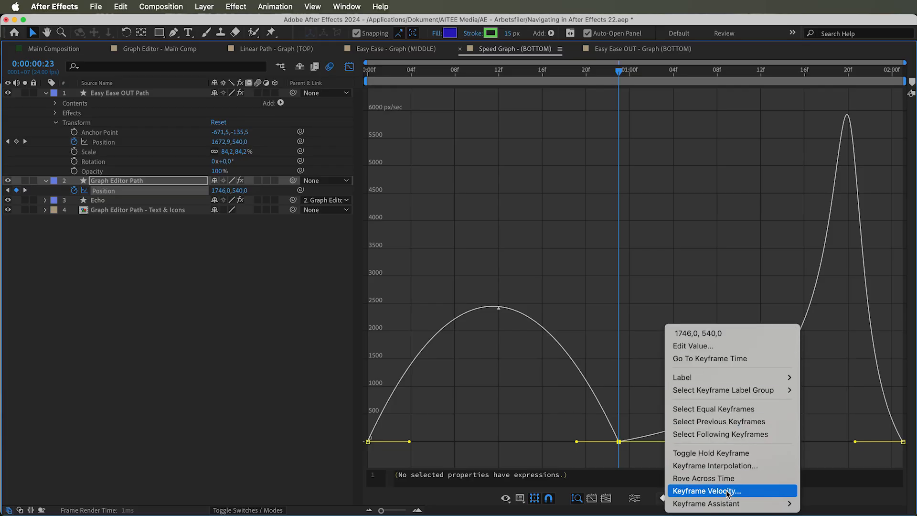
{"action": "left_click", "coordinate": [703, 338]}
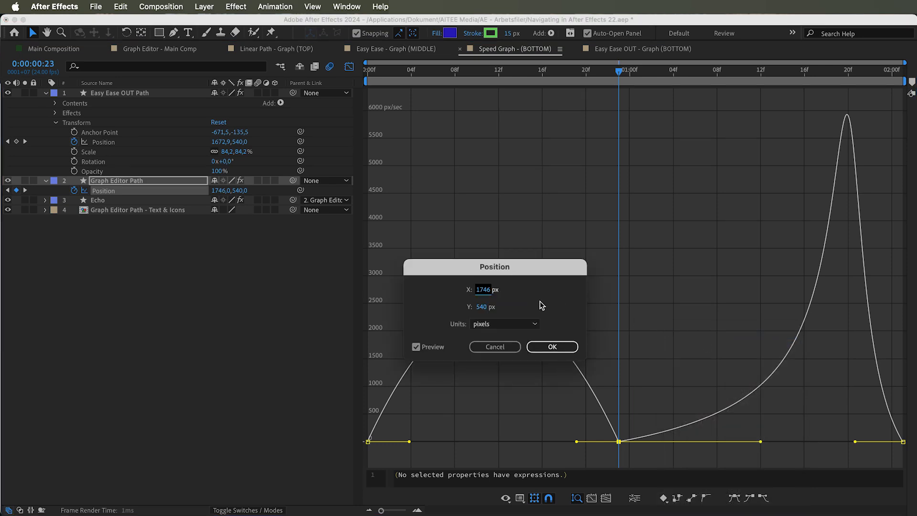
{"action": "left_click_drag", "start_coordinate": [477, 295], "coordinate": [681, 322]}
{"action": "left_click_drag", "start_coordinate": [481, 306], "coordinate": [564, 315]}
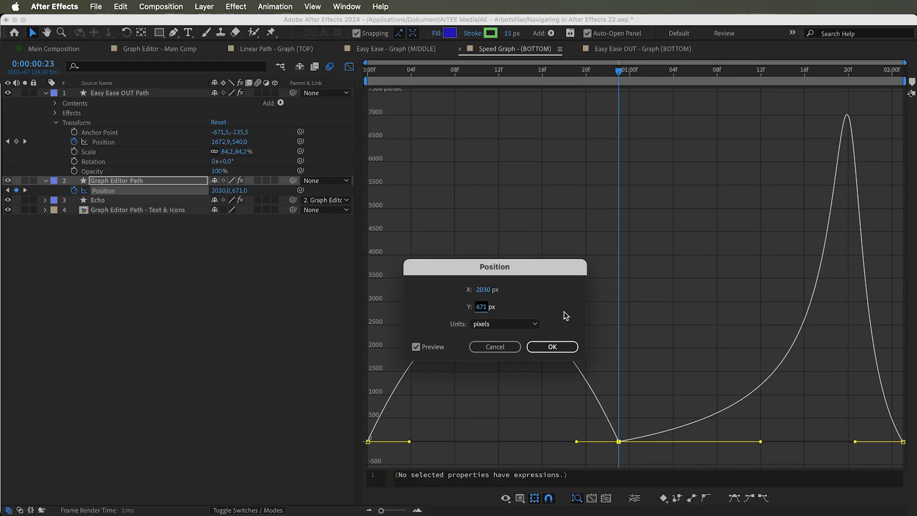
Try the different position units, ending on % of composition, and cancel the value edit
{"action": "left_click", "coordinate": [530, 323]}
{"action": "left_click", "coordinate": [512, 349]}
{"action": "left_click", "coordinate": [497, 326]}
{"action": "left_click", "coordinate": [506, 358]}
{"action": "left_click", "coordinate": [499, 326]}
{"action": "left_click", "coordinate": [505, 381]}
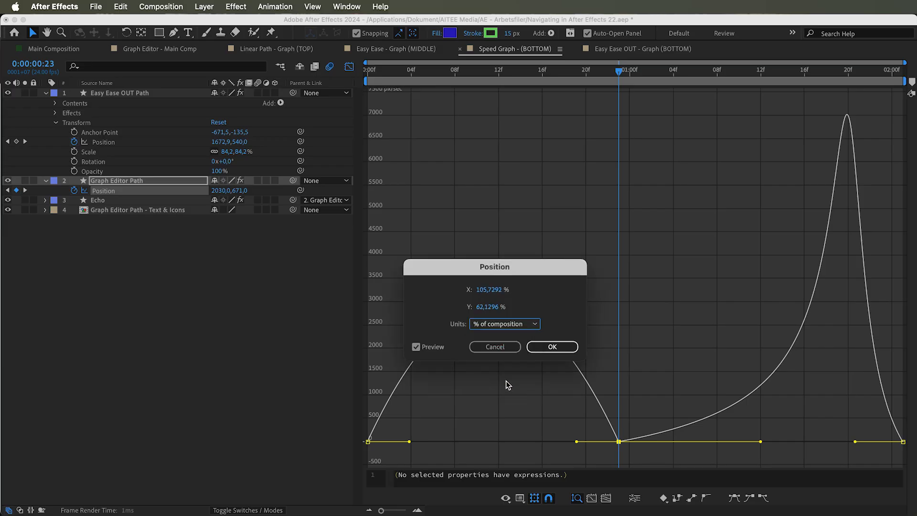
{"action": "left_click", "coordinate": [496, 349]}
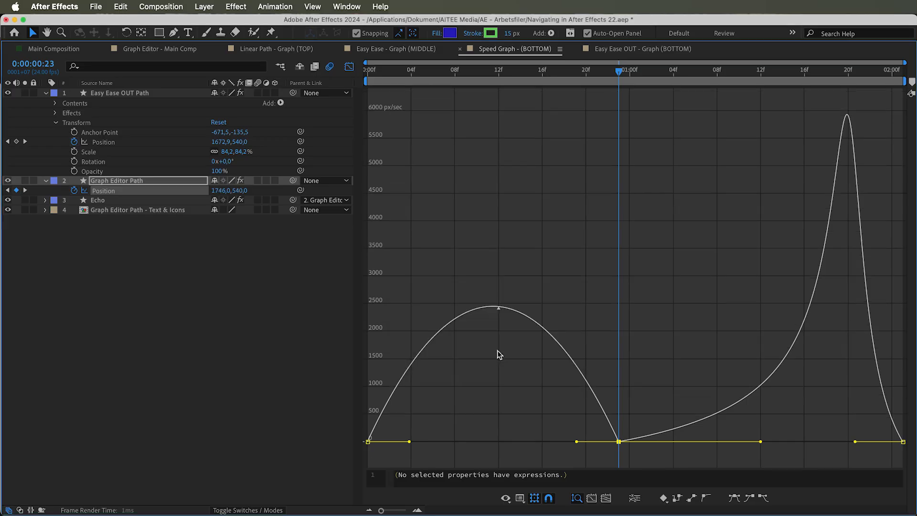
Open the value of Graph Editor Path's Position keyframe at frame 23 and accept it without edits
{"action": "left_click", "coordinate": [664, 498]}
{"action": "left_click", "coordinate": [680, 347]}
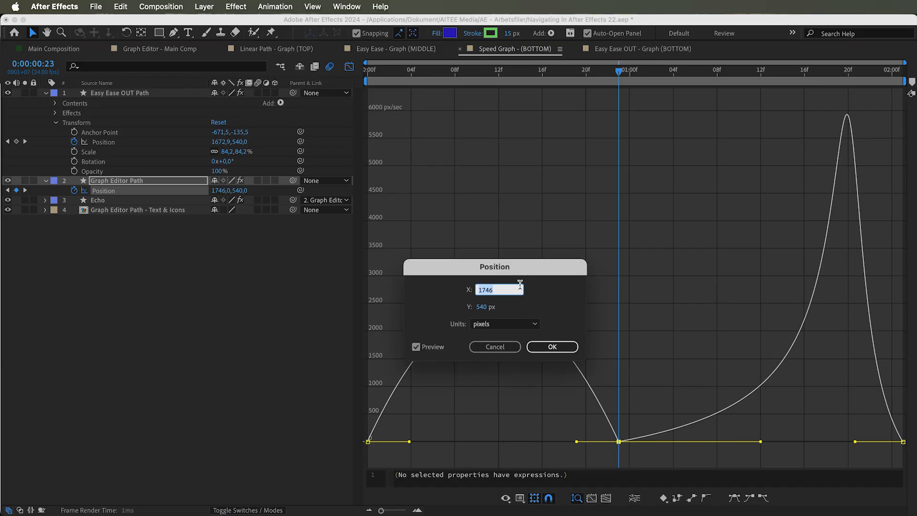
{"action": "left_click", "coordinate": [553, 346]}
Select Graph Editor Path's first Position keyframe and move the current time to that keyframe
{"action": "left_click_drag", "start_coordinate": [511, 384], "coordinate": [371, 459]}
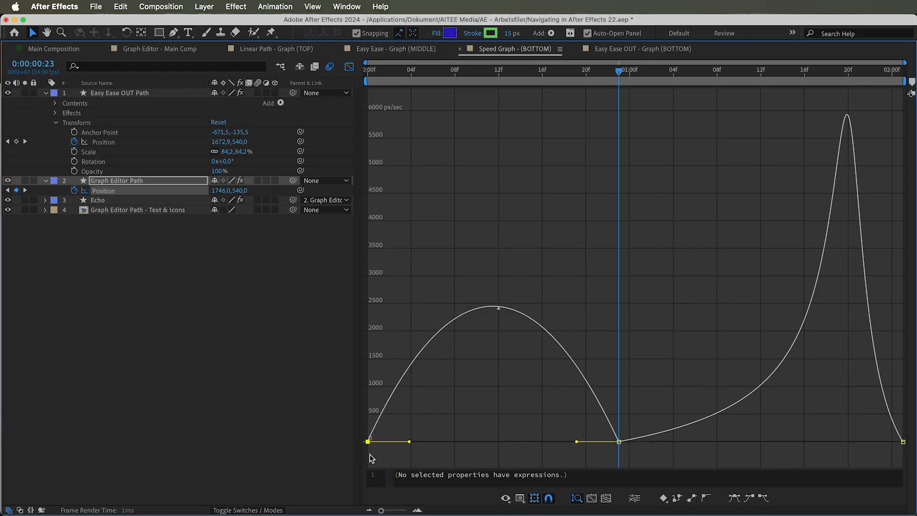
{"action": "left_click", "coordinate": [664, 498]}
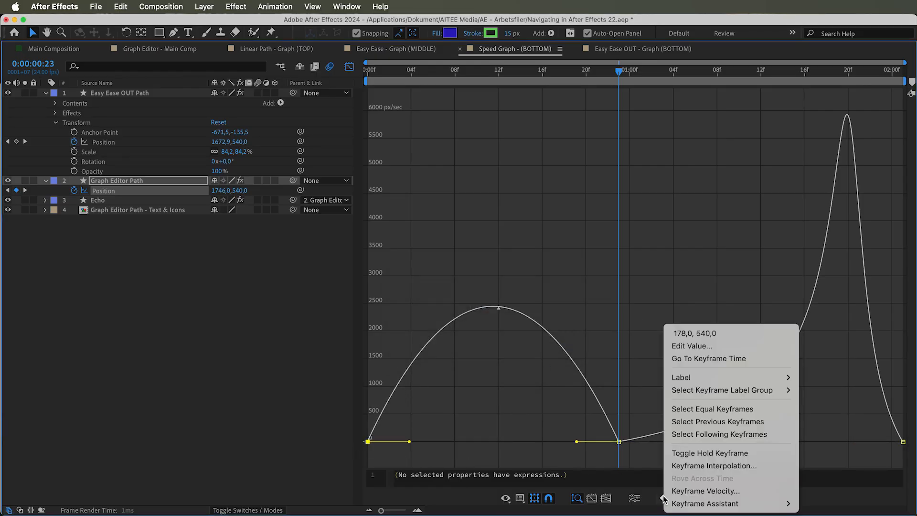
{"action": "left_click", "coordinate": [698, 358]}
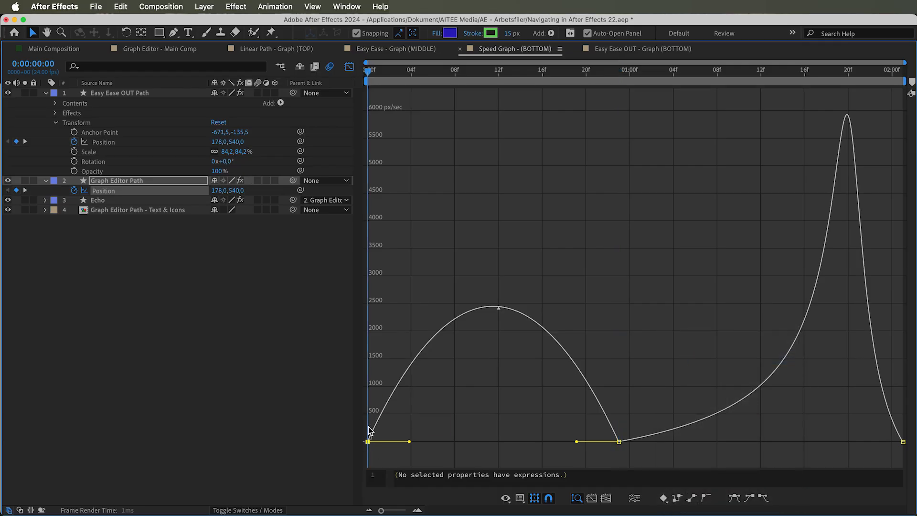
Give the Position keyframe at frame 23 a Red label and check it in the layer bar view
{"action": "left_click_drag", "start_coordinate": [543, 407], "coordinate": [637, 447]}
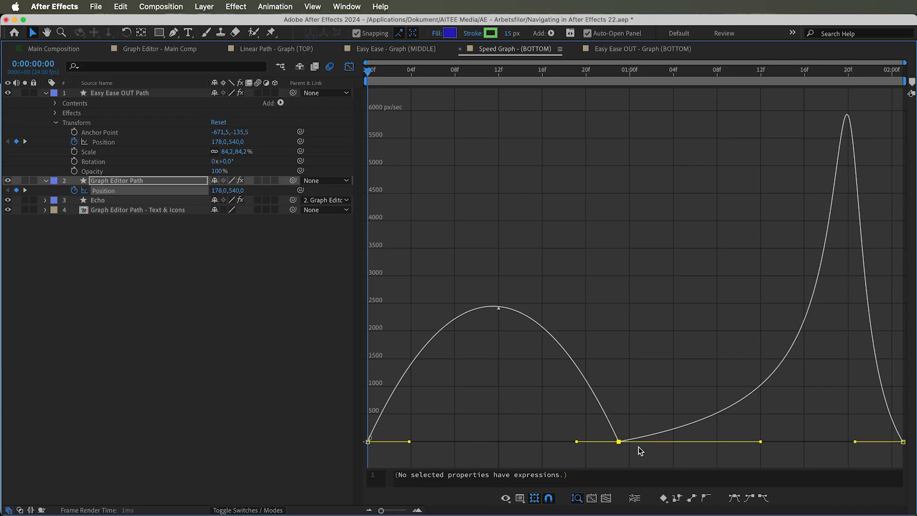
{"action": "left_click", "coordinate": [664, 497]}
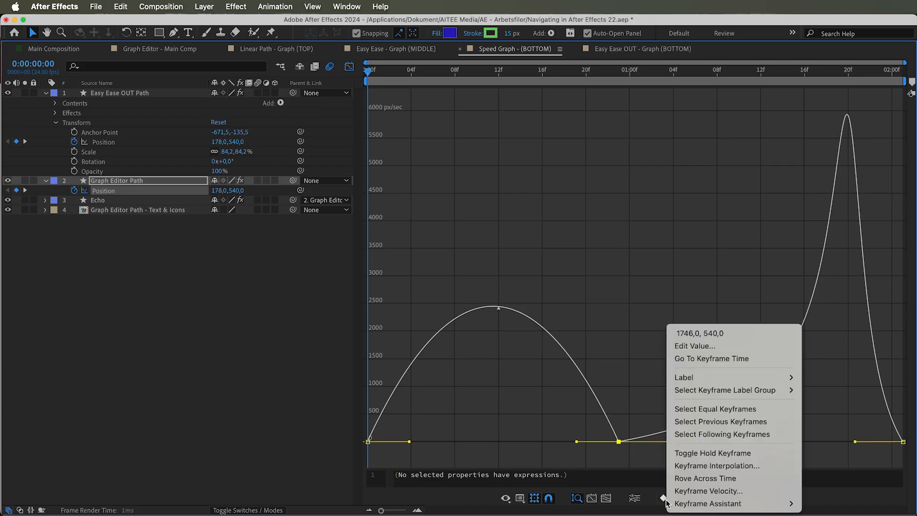
{"action": "mouse_move", "coordinate": [688, 380]}
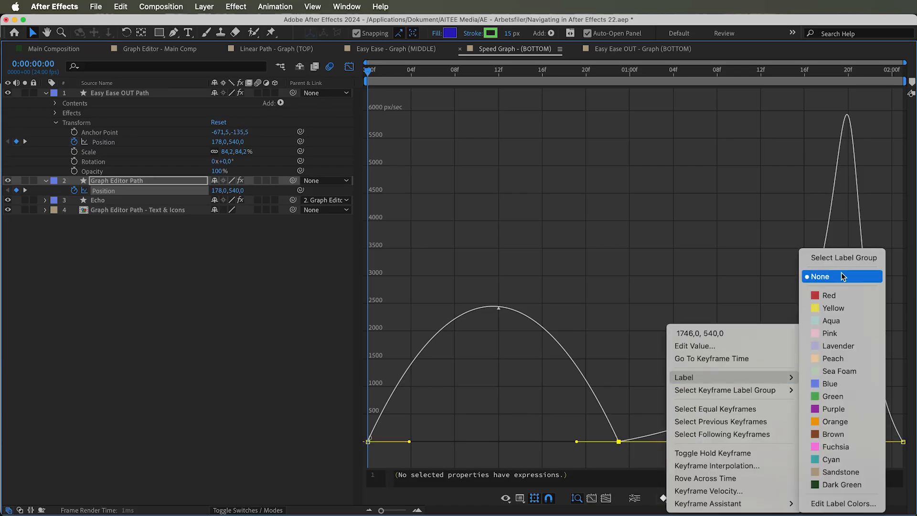
{"action": "left_click", "coordinate": [837, 297]}
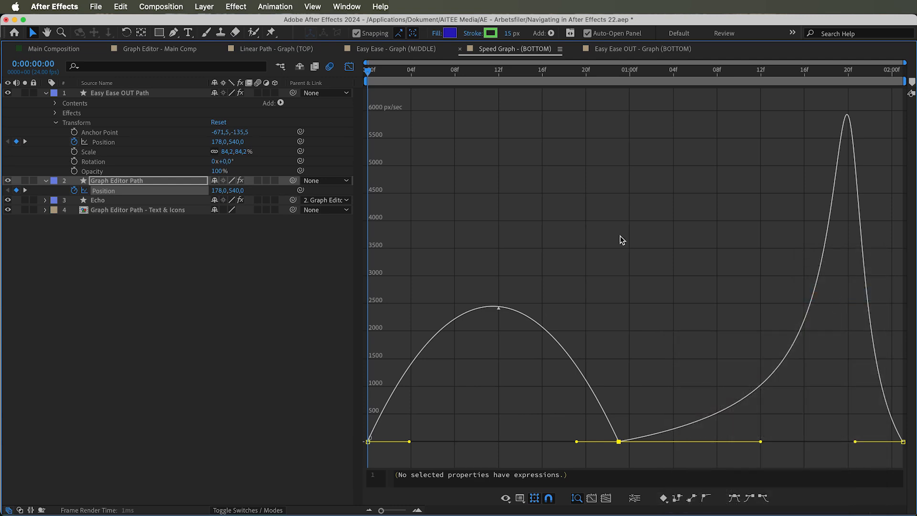
{"action": "left_click", "coordinate": [349, 66]}
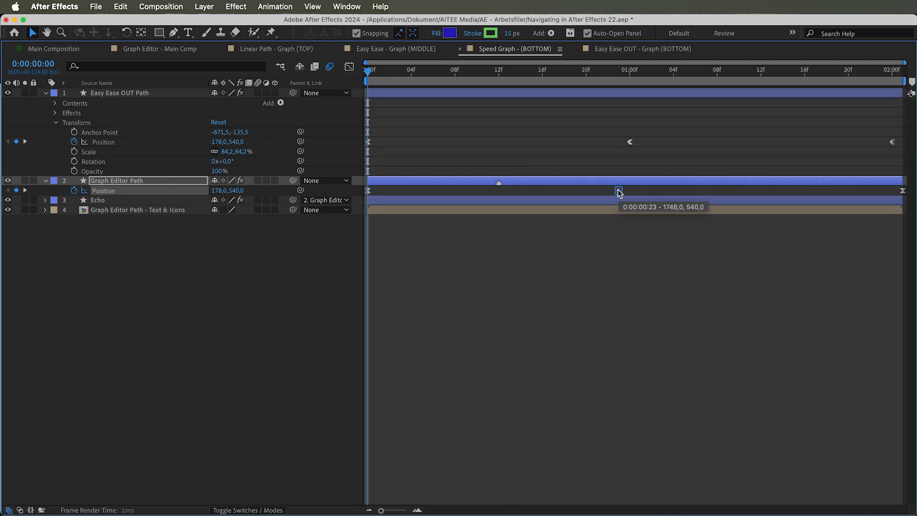
Return to the Graph Editor and give Graph Editor Path's first Position keyframe a Red label
{"action": "left_click", "coordinate": [349, 66]}
{"action": "left_click_drag", "start_coordinate": [440, 406], "coordinate": [365, 456]}
{"action": "left_click", "coordinate": [665, 498]}
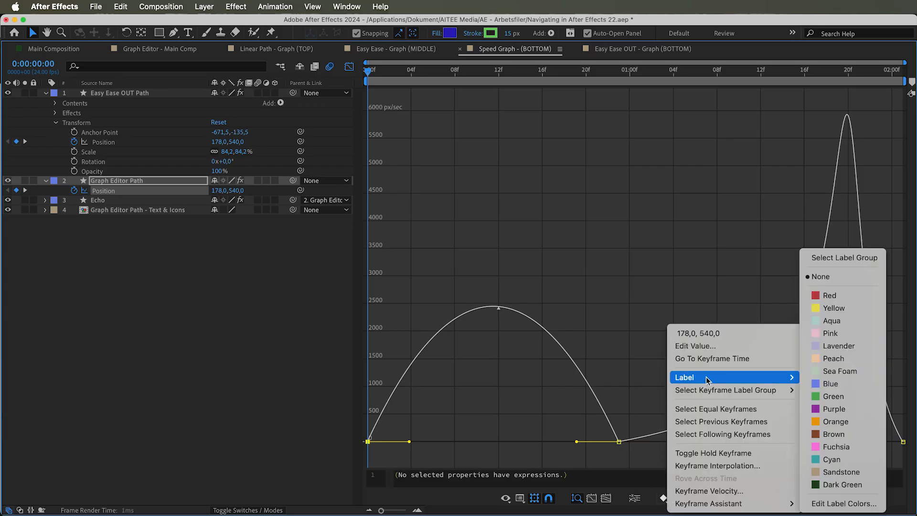
{"action": "mouse_move", "coordinate": [716, 377]}
{"action": "left_click", "coordinate": [831, 296]}
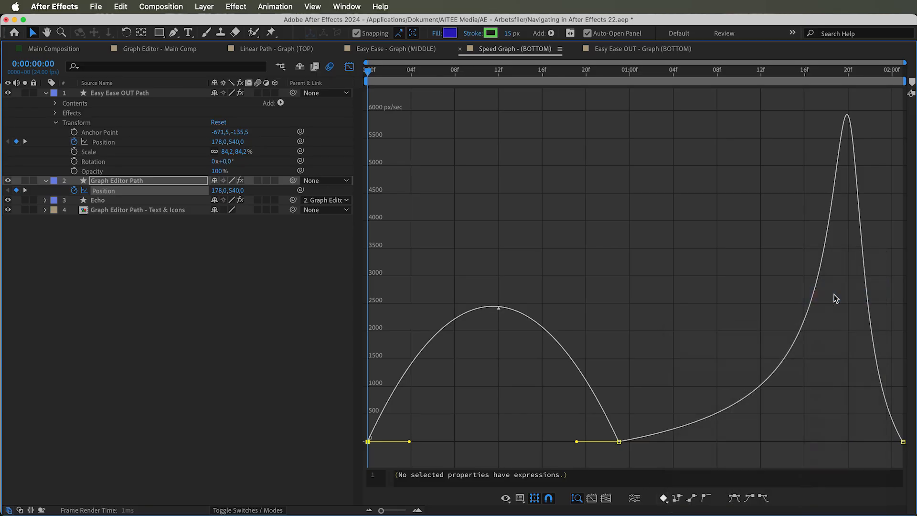
Select the Position keyframe at frame 23 and extend the selection to its keyframe label group on the selected layers
{"action": "left_click_drag", "start_coordinate": [683, 382], "coordinate": [390, 448]}
{"action": "left_click", "coordinate": [499, 415]}
{"action": "left_click_drag", "start_coordinate": [629, 449], "coordinate": [630, 450]}
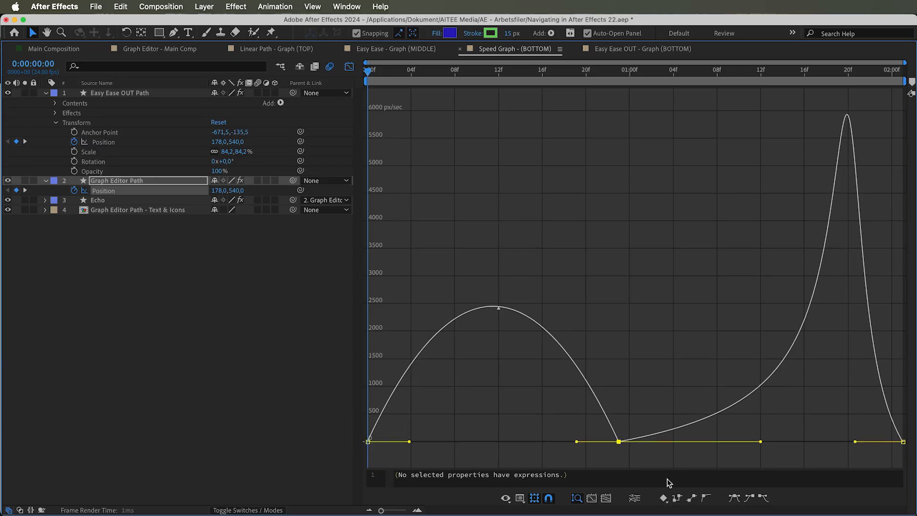
{"action": "right_click", "coordinate": [668, 498]}
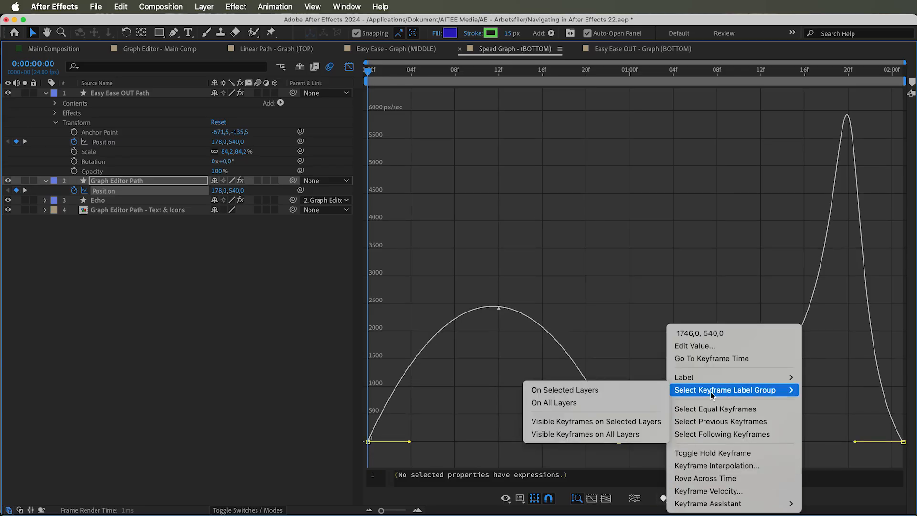
{"action": "key", "text": "Escape"}
{"action": "right_click", "coordinate": [665, 503]}
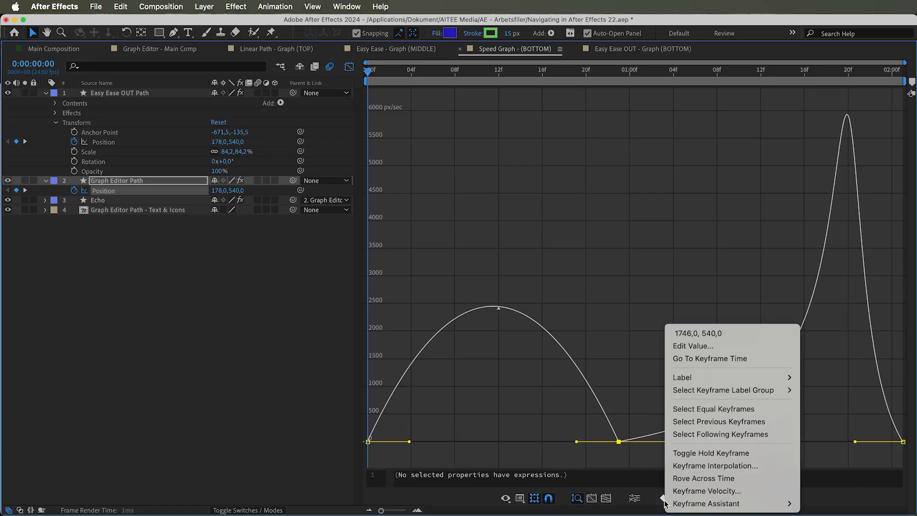
{"action": "mouse_move", "coordinate": [707, 391]}
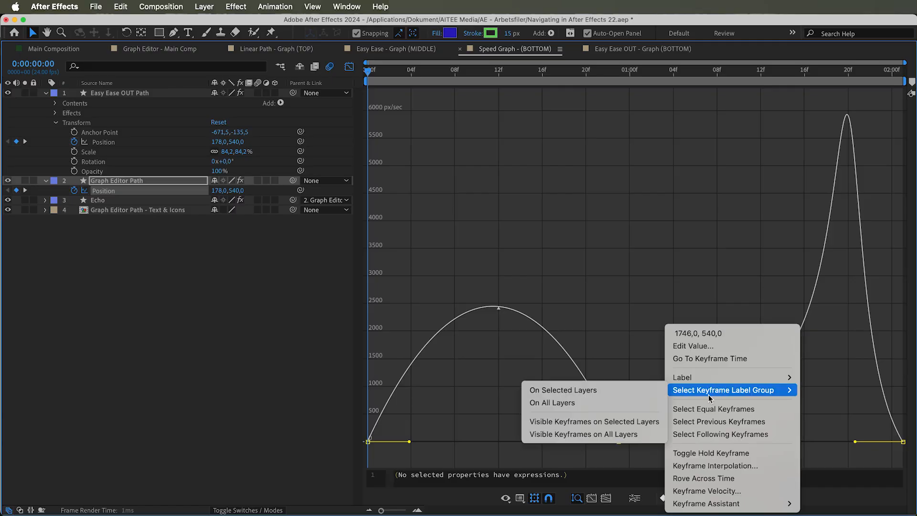
{"action": "left_click", "coordinate": [580, 391]}
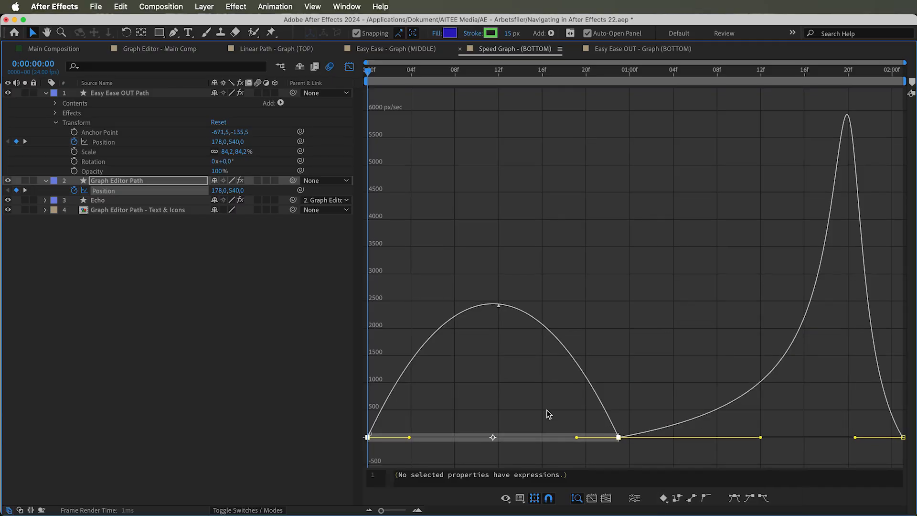
Reselect the keyframe at frame 23 and select its keyframe label group on all layers
{"action": "left_click_drag", "start_coordinate": [634, 413], "coordinate": [618, 447]}
{"action": "left_click", "coordinate": [669, 498]}
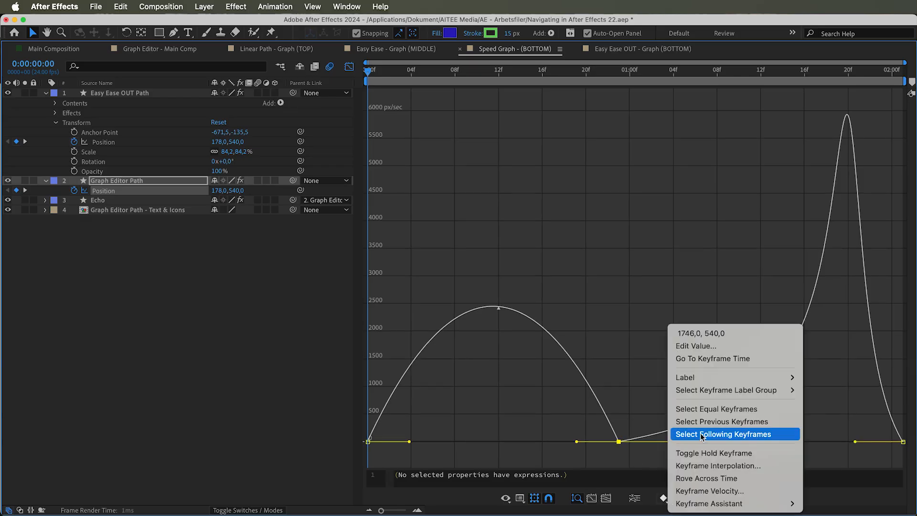
{"action": "mouse_move", "coordinate": [729, 390]}
{"action": "left_click", "coordinate": [640, 406]}
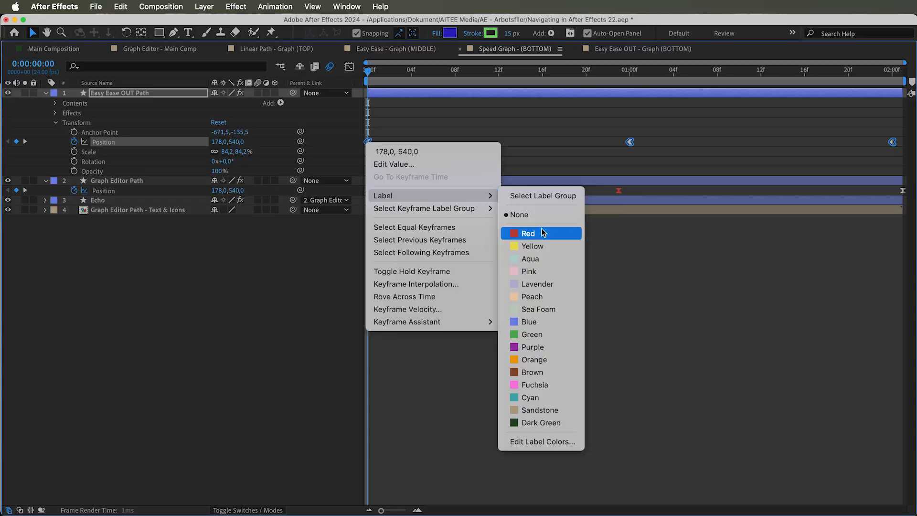
Label Easy Ease OUT Path's Position keyframes Red, and try selecting Graph Editor Path's label group among visible keyframes on selected layers
{"action": "left_click", "coordinate": [530, 233]}
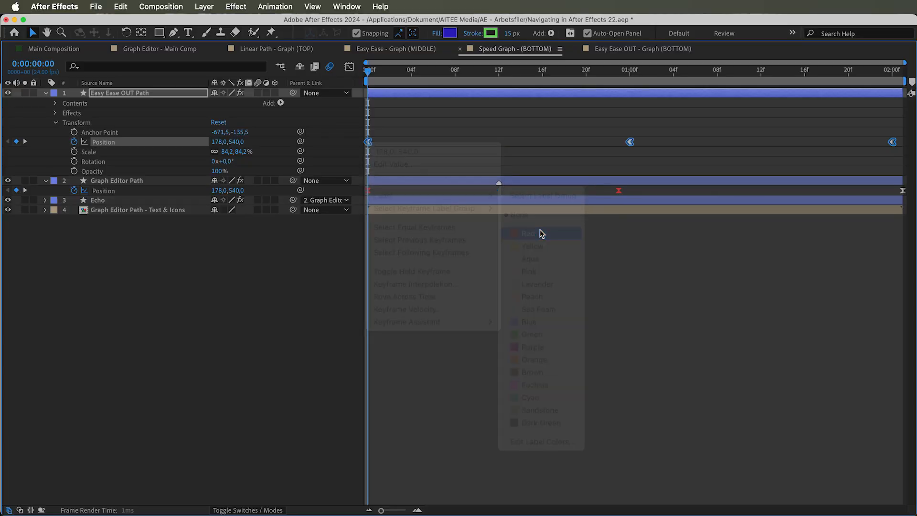
{"action": "left_click", "coordinate": [619, 190]}
{"action": "right_click", "coordinate": [618, 190]}
{"action": "mouse_move", "coordinate": [663, 260]}
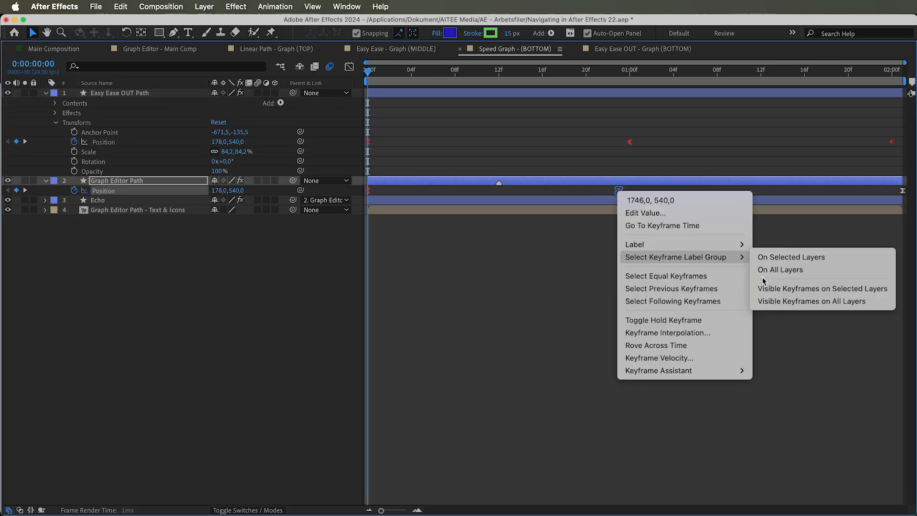
{"action": "left_click", "coordinate": [787, 290]}
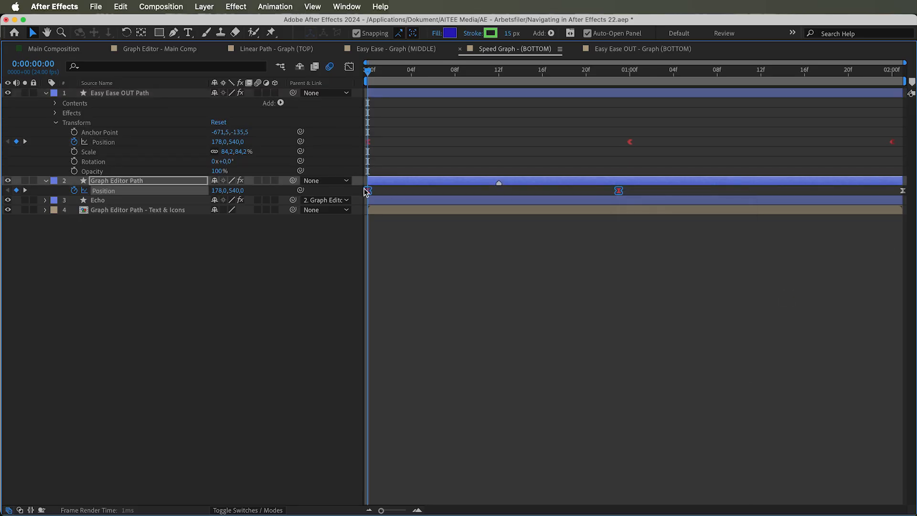
{"action": "left_click", "coordinate": [582, 191]}
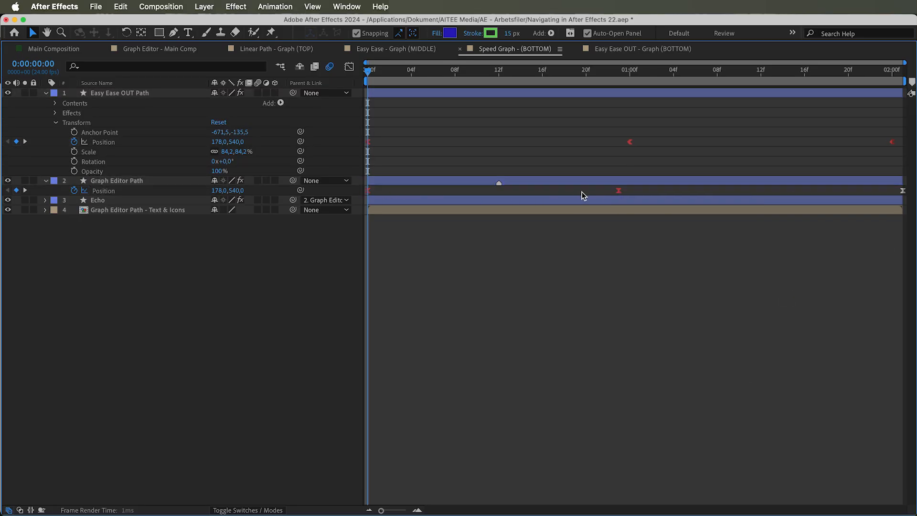
Try selecting the frame 23 keyframe's label group among visible keyframes on all layers, and clear the selection
{"action": "right_click", "coordinate": [619, 191]}
{"action": "mouse_move", "coordinate": [694, 258]}
{"action": "left_click", "coordinate": [785, 302]}
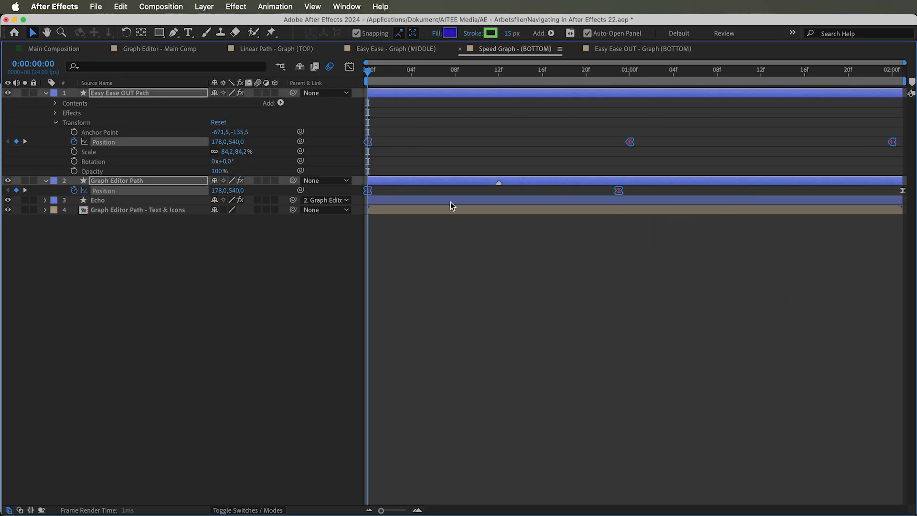
{"action": "left_click", "coordinate": [599, 194]}
Duplicate Graph Editor Path's Position keyframe from frame 23 to frame 18
{"action": "left_click", "coordinate": [619, 190]}
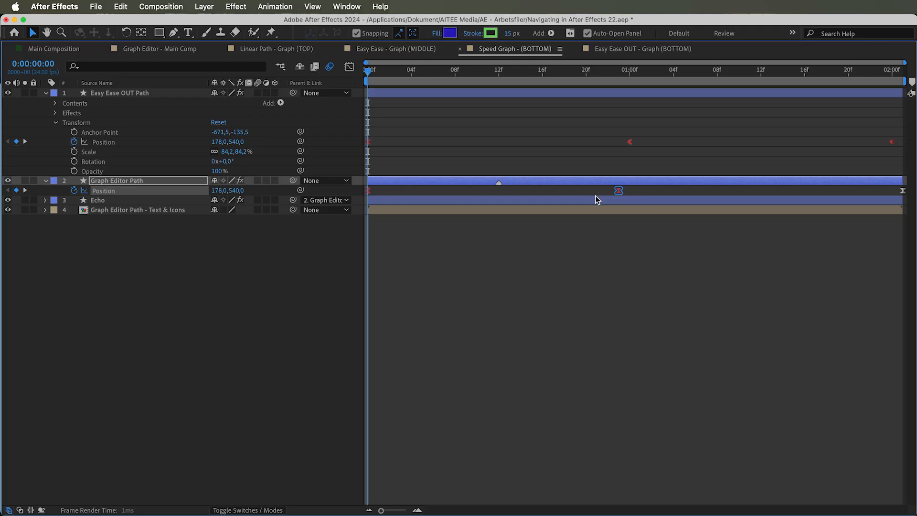
{"action": "left_click_drag", "start_coordinate": [366, 73], "coordinate": [566, 153]}
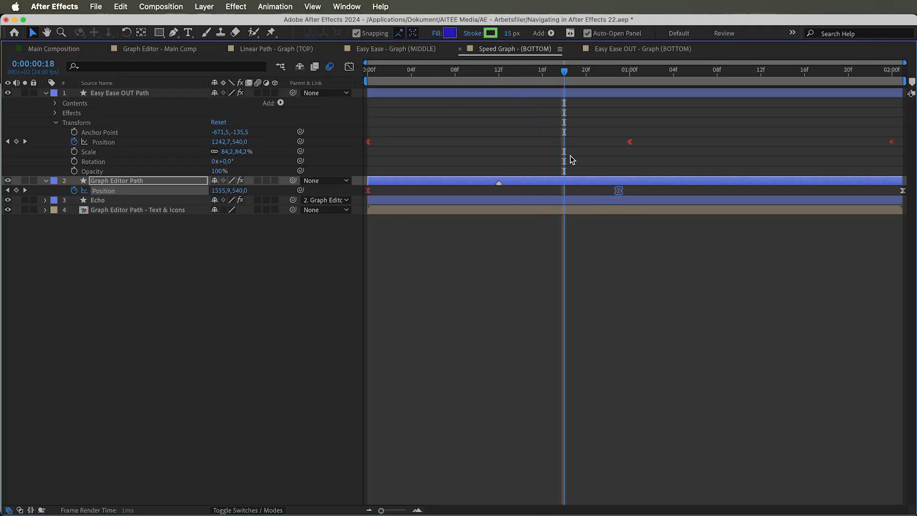
{"action": "left_click", "coordinate": [580, 191]}
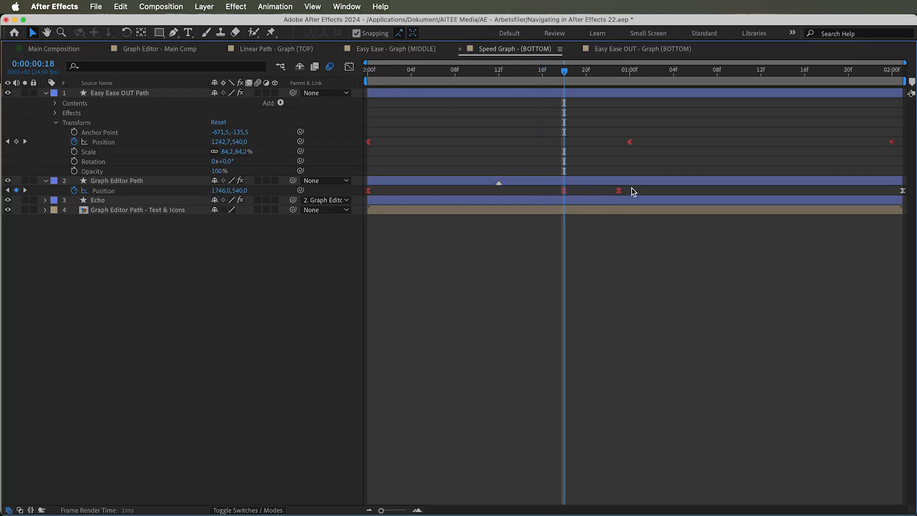
In the Graph Editor, select the Position keyframe at frame 18 together with its equal keyframes
{"action": "left_click", "coordinate": [350, 67]}
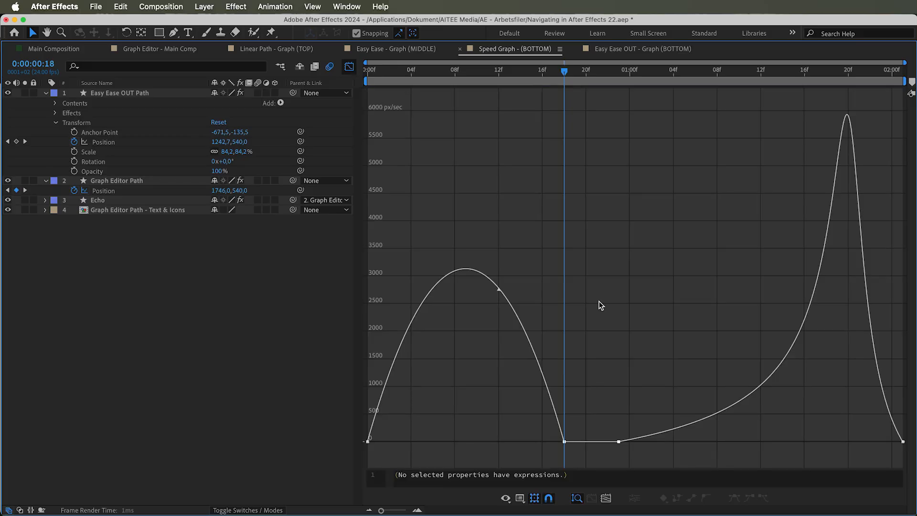
{"action": "left_click_drag", "start_coordinate": [641, 403], "coordinate": [562, 443]}
{"action": "left_click", "coordinate": [630, 402]}
{"action": "left_click", "coordinate": [664, 498]}
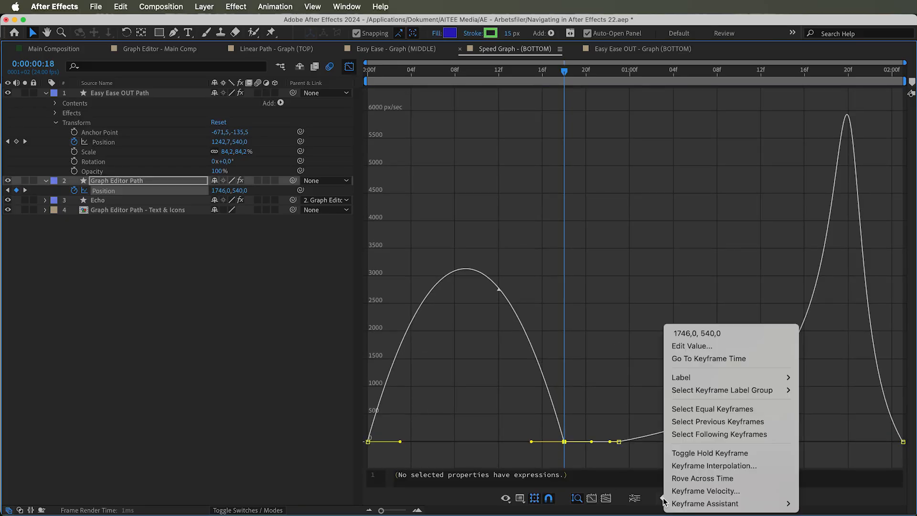
{"action": "left_click", "coordinate": [711, 410]}
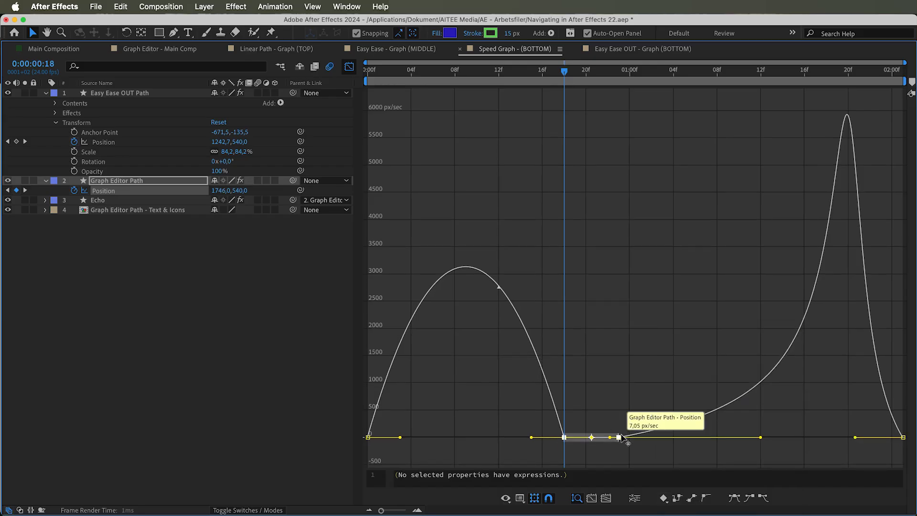
Undo the keyframe duplication at frame 18
{"action": "key", "text": "shift+F3"}
{"action": "key", "text": "super+z"}
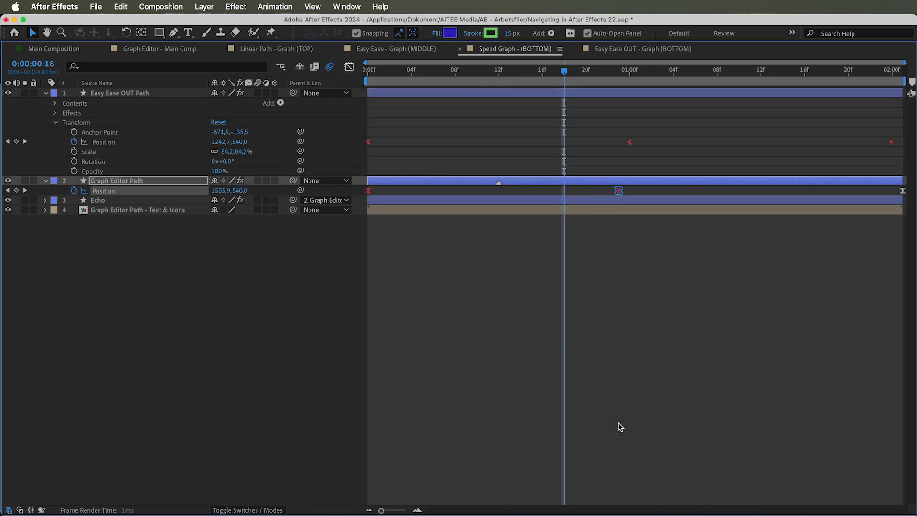
Back in the Graph Editor, extend the selection from the frame 23 keyframe to the previous keyframes
{"action": "left_click", "coordinate": [349, 71]}
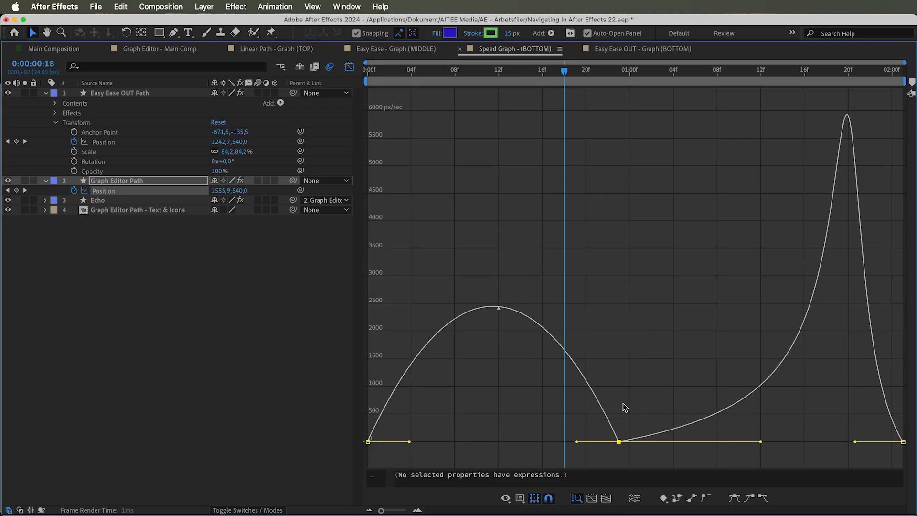
{"action": "right_click", "coordinate": [651, 494]}
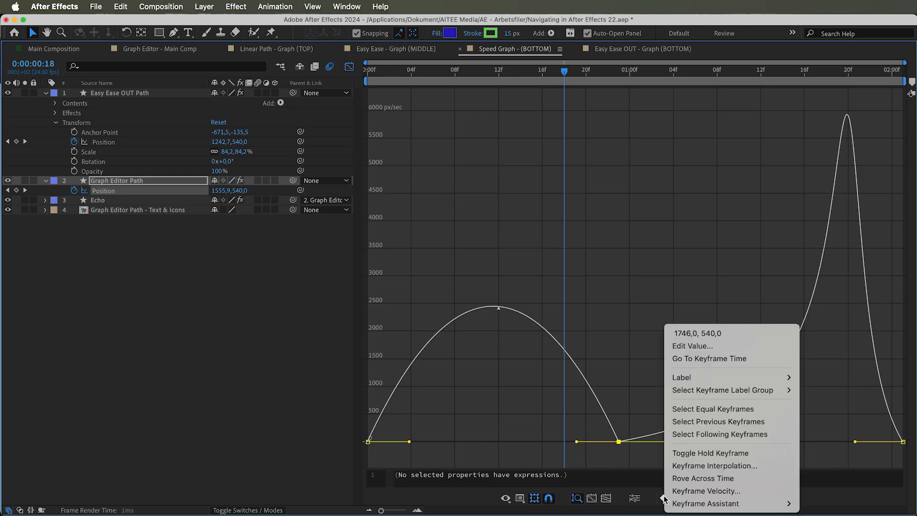
{"action": "left_click", "coordinate": [710, 421]}
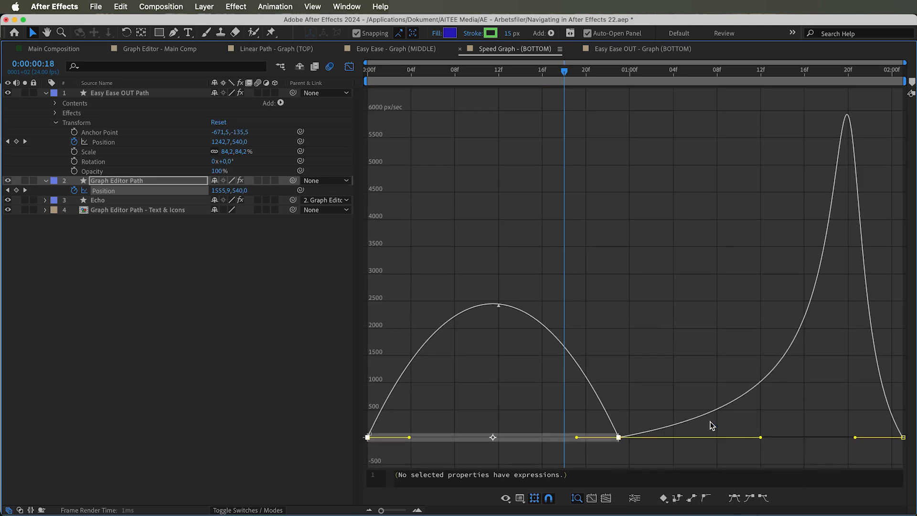
Extend the selection from the Position keyframe at frame 23 to the following keyframes, and check it in the layer-bar view before returning to the Graph Editor
{"action": "left_click", "coordinate": [612, 440]}
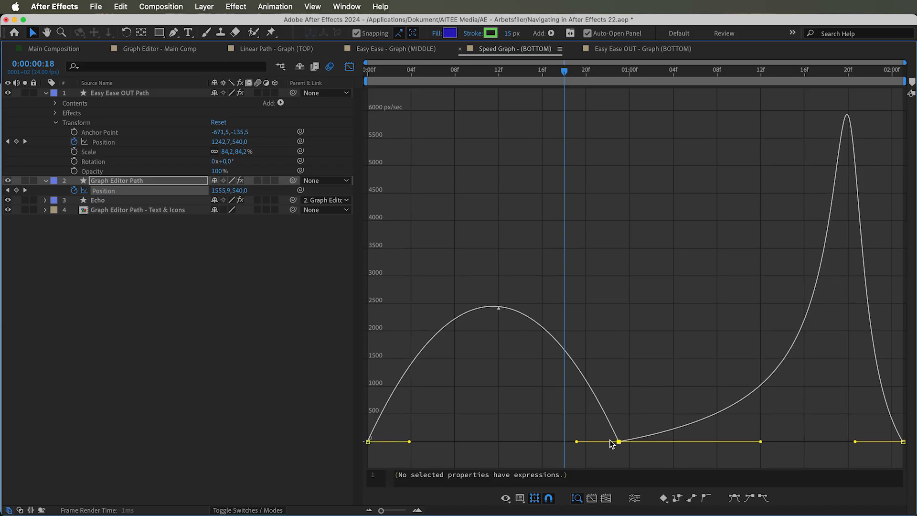
{"action": "left_click", "coordinate": [662, 497]}
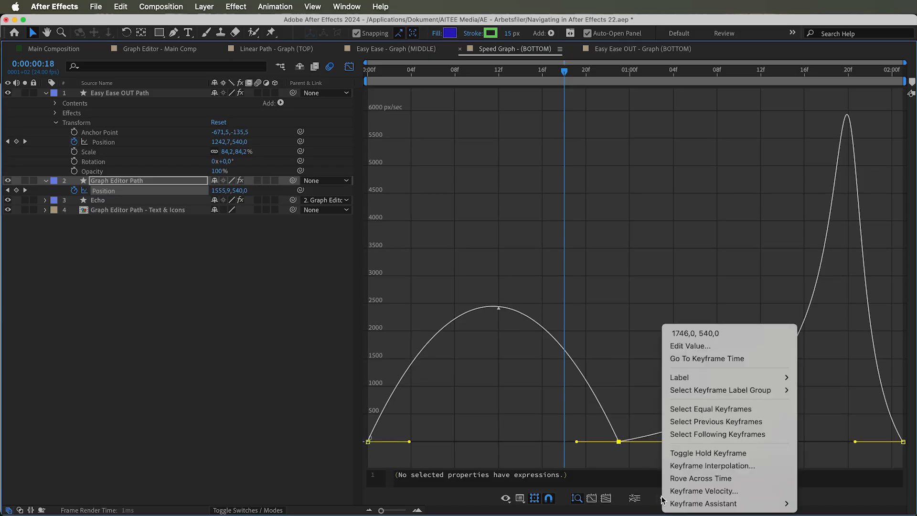
{"action": "left_click", "coordinate": [699, 435]}
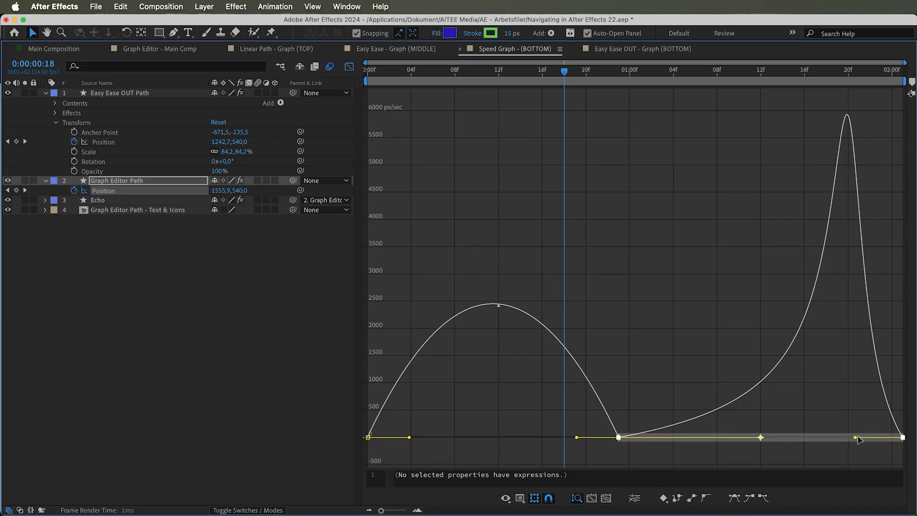
{"action": "left_click", "coordinate": [352, 70]}
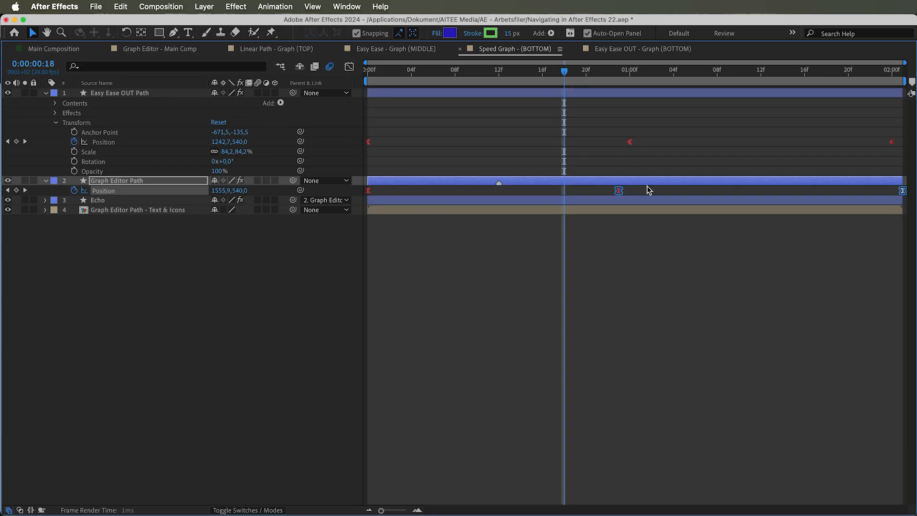
{"action": "left_click", "coordinate": [350, 68]}
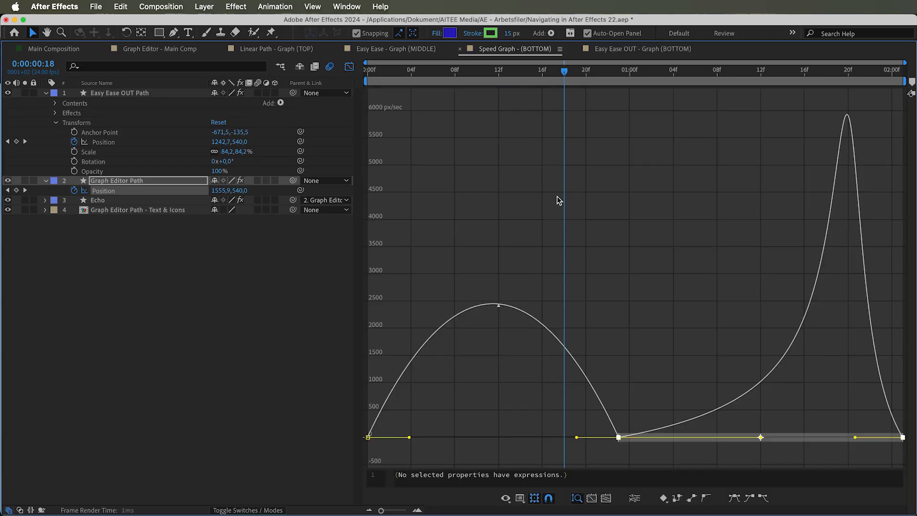
Select all Position keyframes of Graph Editor Path and convert them to Hold, Linear and Auto Bezier in turn
{"action": "left_click_drag", "start_coordinate": [688, 374], "coordinate": [345, 465]}
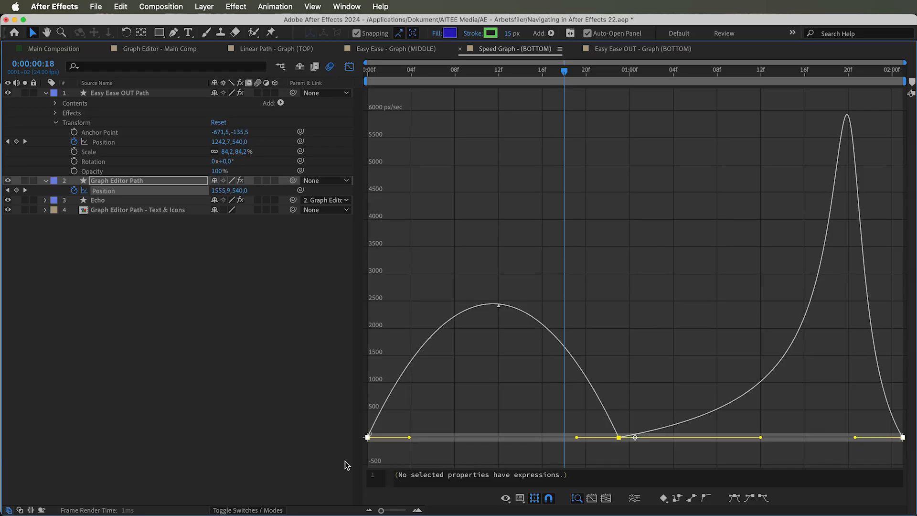
{"action": "left_click", "coordinate": [678, 498]}
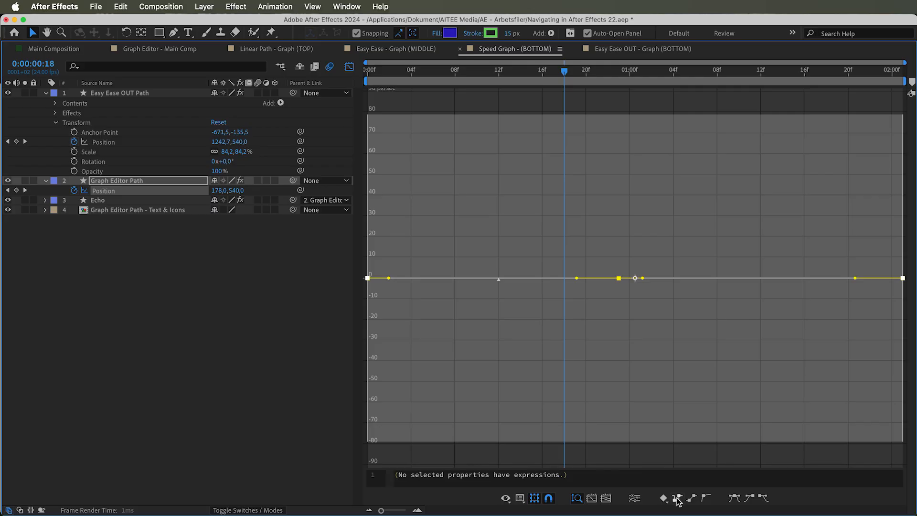
{"action": "left_click", "coordinate": [689, 499]}
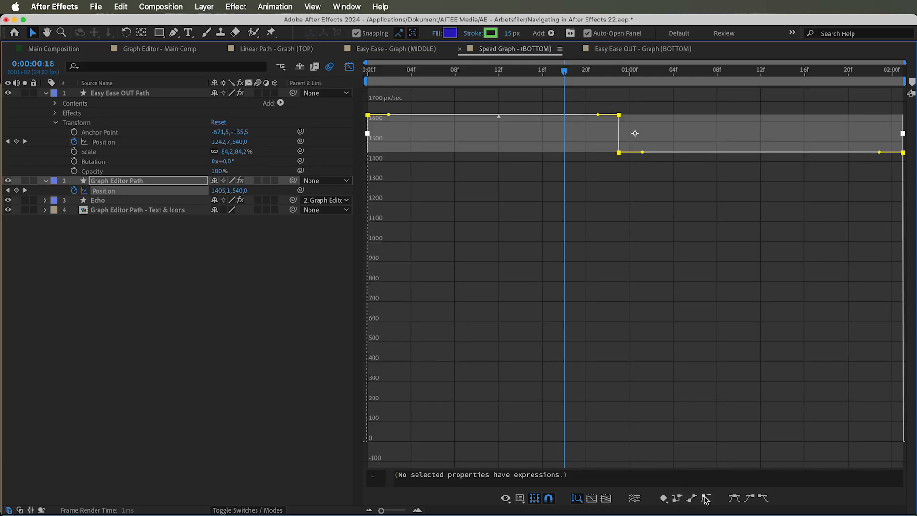
{"action": "left_click", "coordinate": [706, 498]}
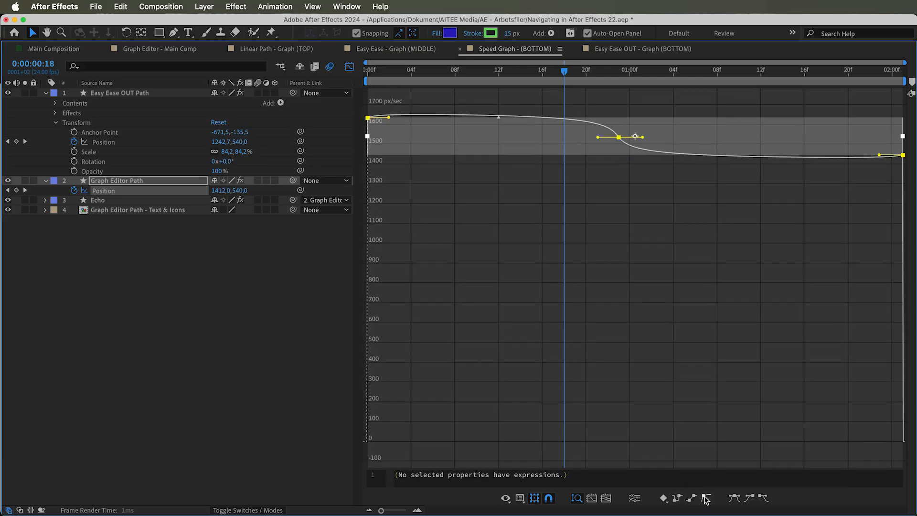
Apply Easy Ease, Easy Ease In and Easy Ease Out to the selected Position keyframes, resetting to Linear between the last variants
{"action": "left_click", "coordinate": [734, 499]}
{"action": "left_click", "coordinate": [750, 500]}
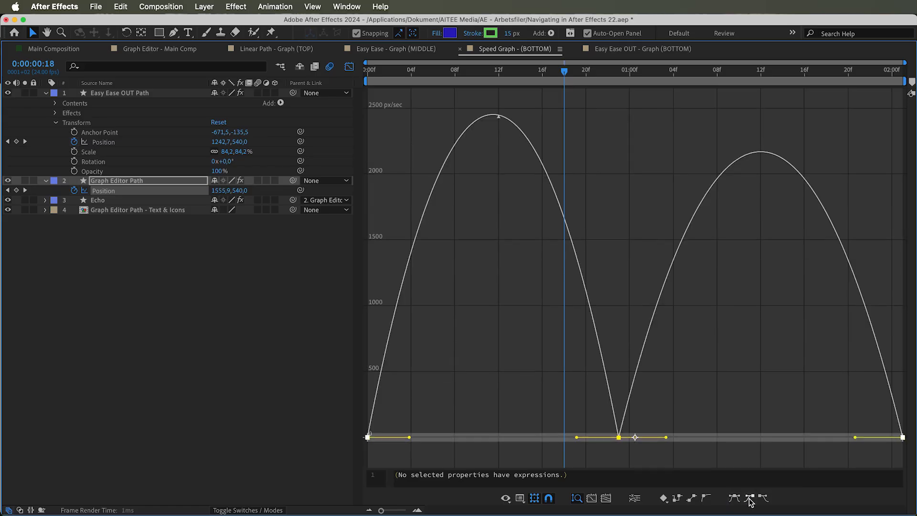
{"action": "left_click", "coordinate": [692, 498]}
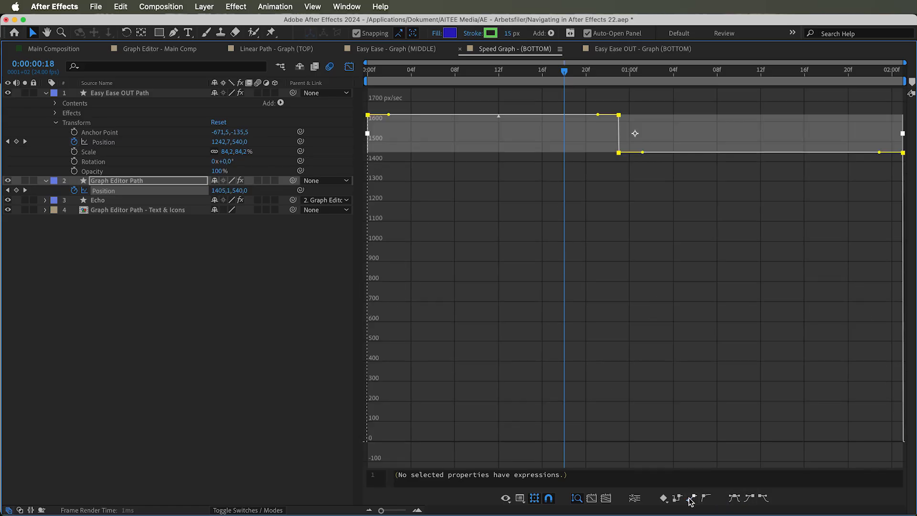
{"action": "left_click", "coordinate": [750, 500]}
{"action": "left_click", "coordinate": [693, 499]}
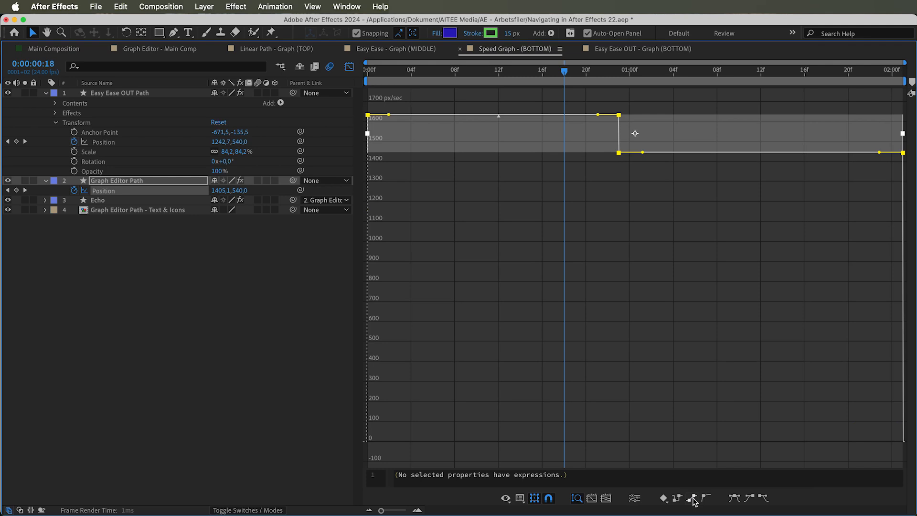
{"action": "left_click", "coordinate": [764, 499]}
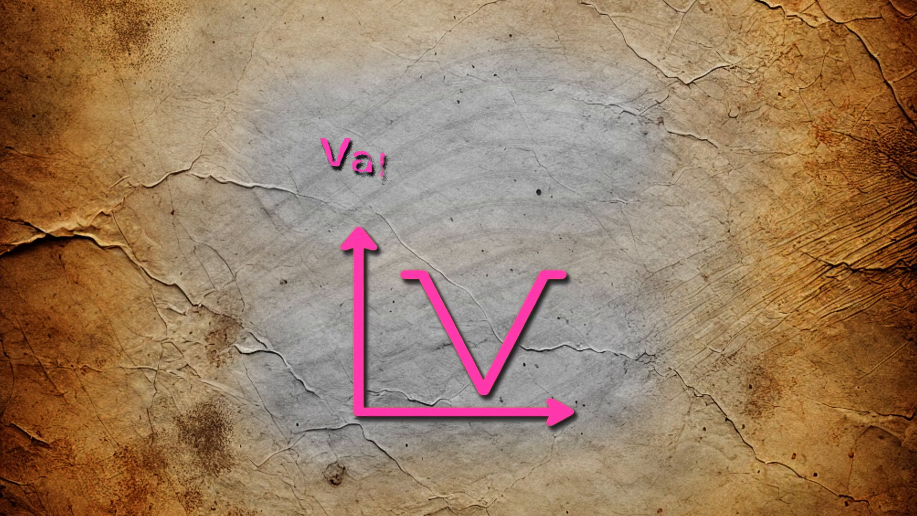
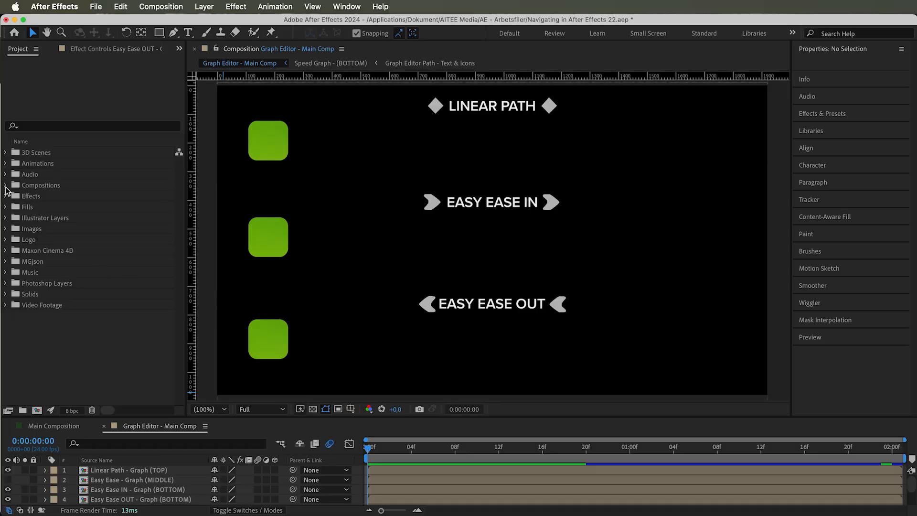
Open the Value Graph - Box composition from the Graph Editor folder inside Compositions and preview its animation
{"action": "left_click", "coordinate": [8, 191]}
{"action": "left_click", "coordinate": [16, 186]}
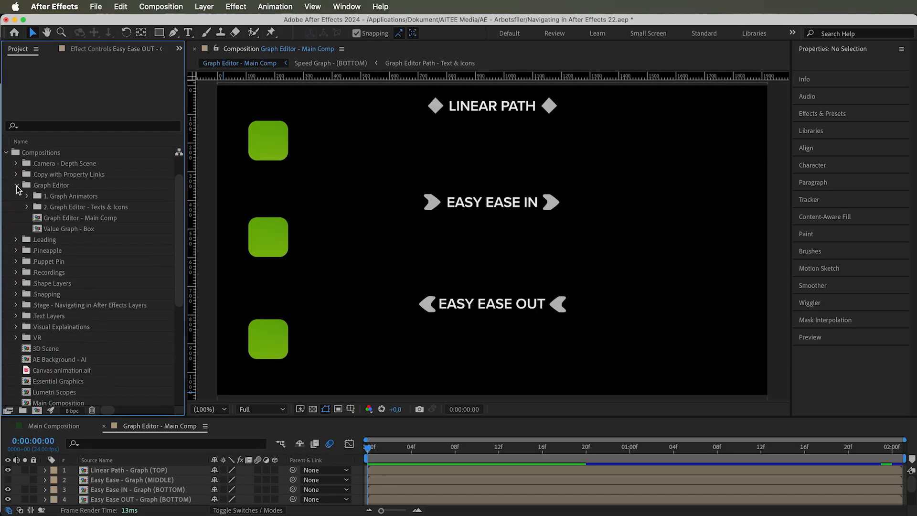
{"action": "double_click", "coordinate": [69, 229]}
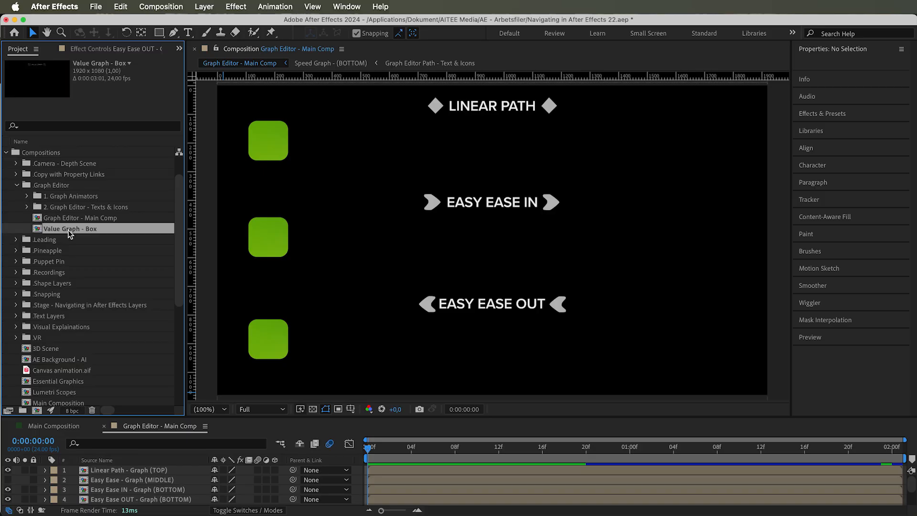
{"action": "key", "text": "space"}
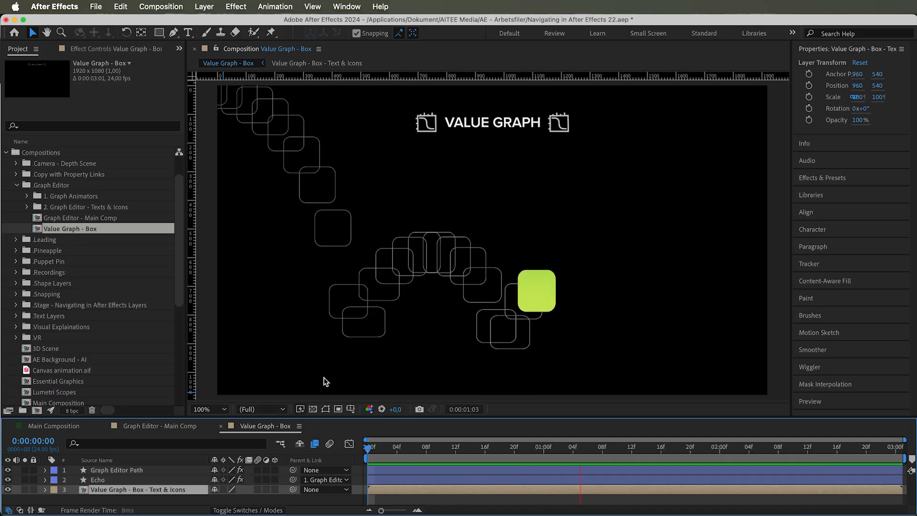
{"action": "key", "text": "space"}
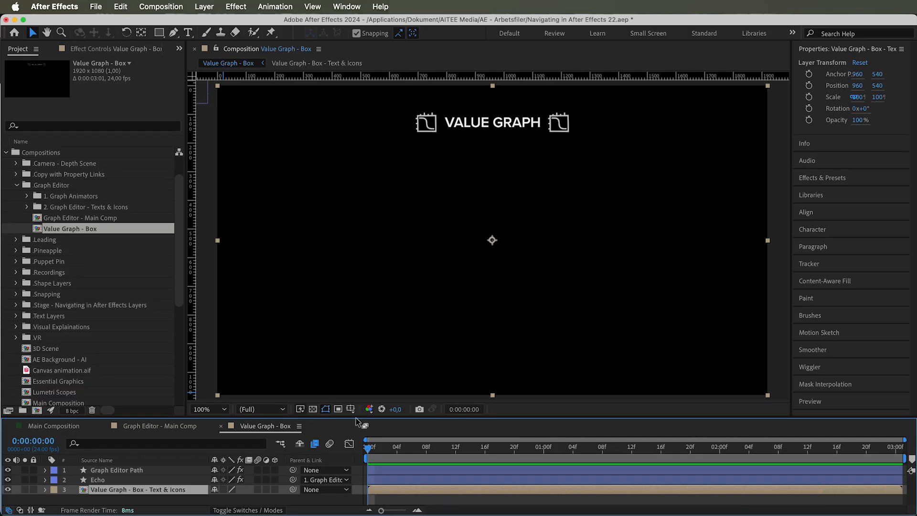
Enlarge the timeline area, reveal Graph Editor Path's keyframed properties and show its Y Position in the Graph Editor
{"action": "left_click_drag", "start_coordinate": [358, 419], "coordinate": [364, 353]}
{"action": "left_click", "coordinate": [142, 409]}
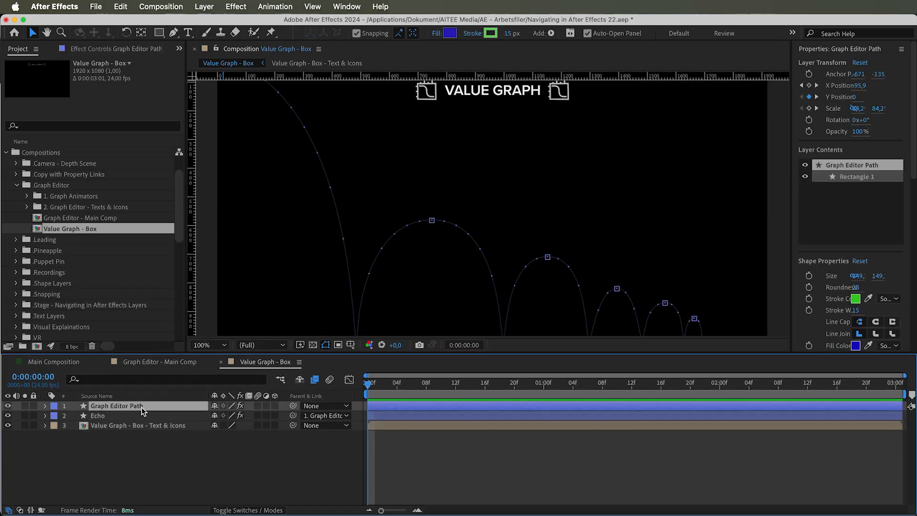
{"action": "key", "text": "u"}
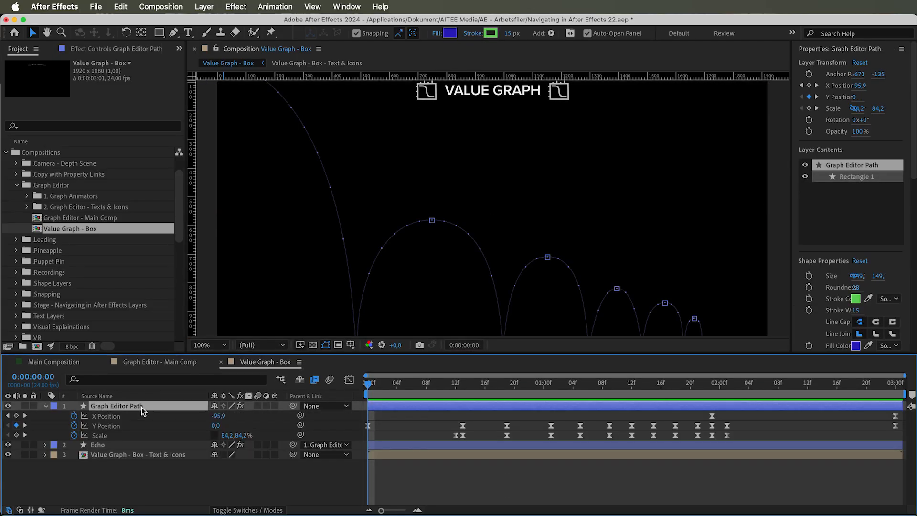
{"action": "left_click", "coordinate": [109, 427]}
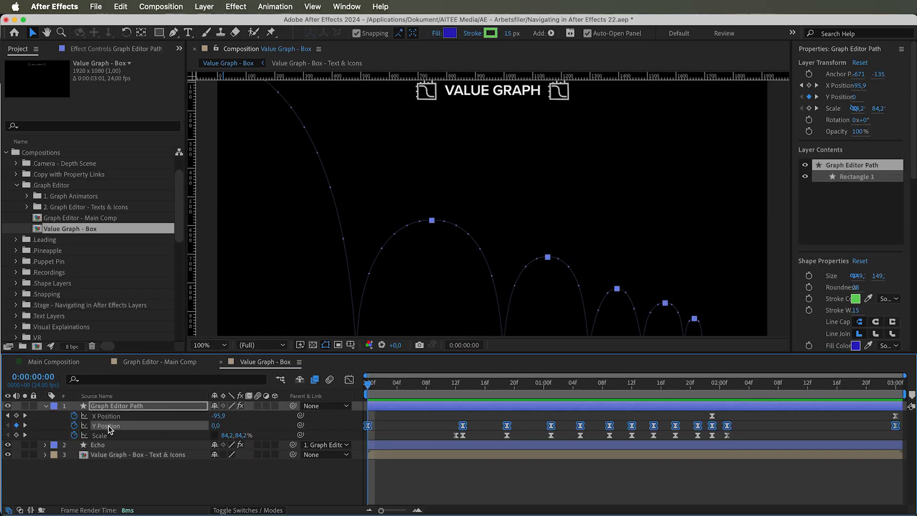
{"action": "left_click", "coordinate": [349, 380]}
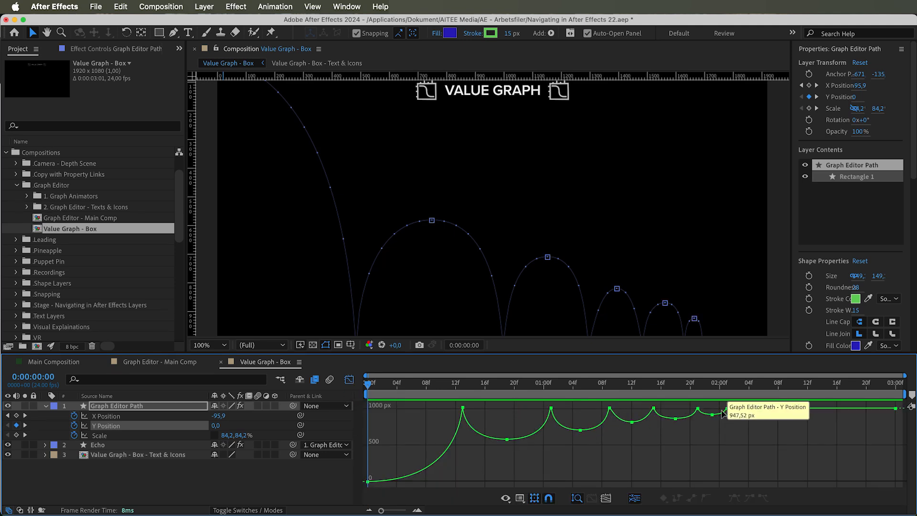
Scrub to frame 8, set the composition view magnification to Fit, and preview the animation from the start
{"action": "left_click_drag", "start_coordinate": [368, 384], "coordinate": [426, 383]}
{"action": "left_click", "coordinate": [225, 345]}
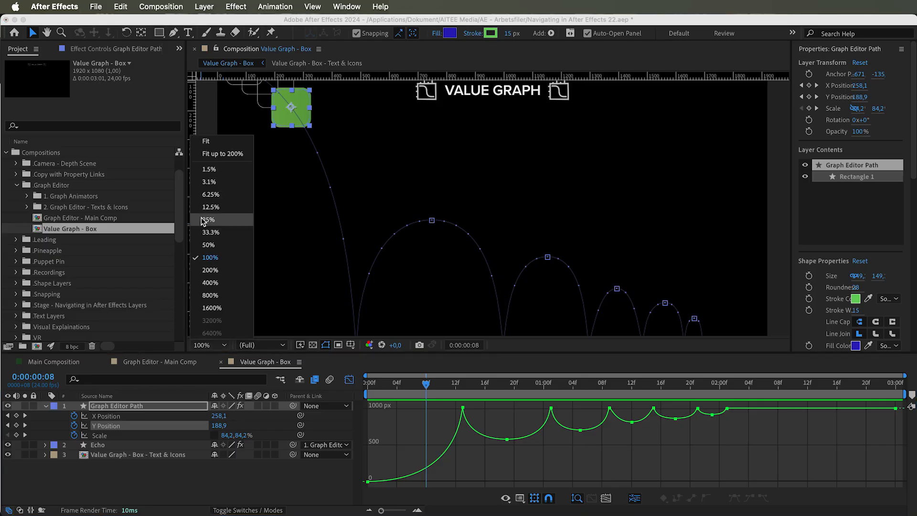
{"action": "left_click", "coordinate": [218, 145]}
{"action": "left_click_drag", "start_coordinate": [435, 386], "coordinate": [357, 375]}
{"action": "key", "text": "space"}
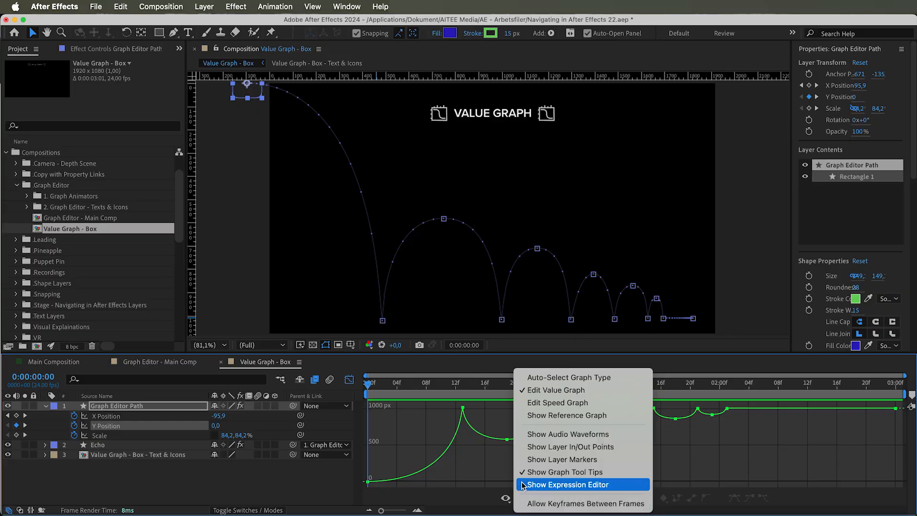
Display Y Position as a speed graph and preview the bouncing box against it
{"action": "left_click", "coordinate": [534, 406]}
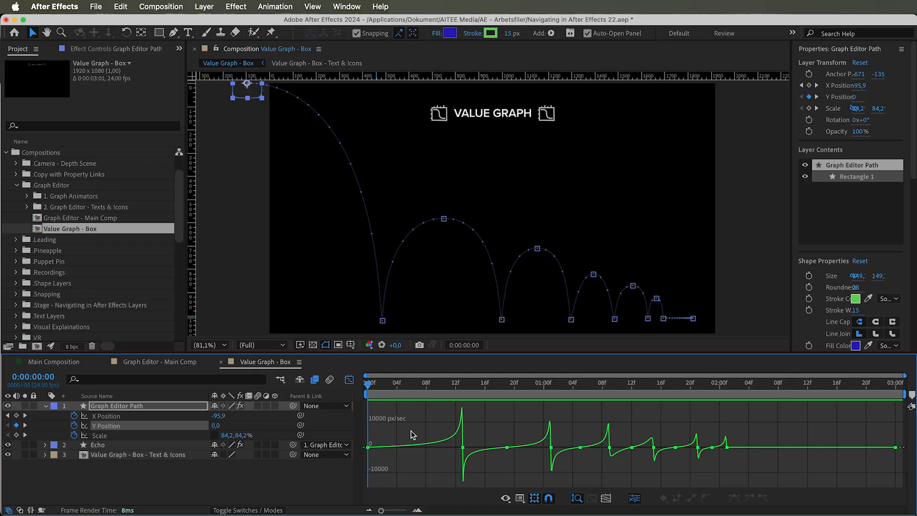
{"action": "key", "text": "space"}
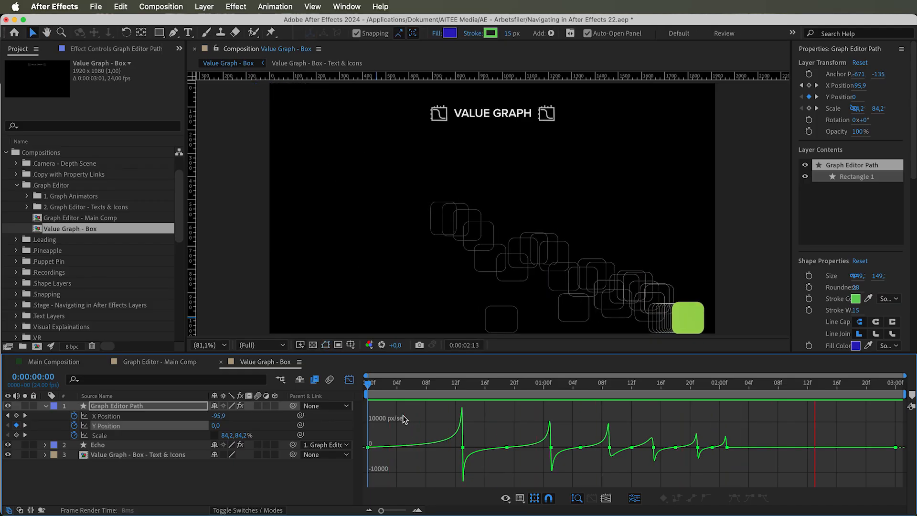
{"action": "key", "text": "space"}
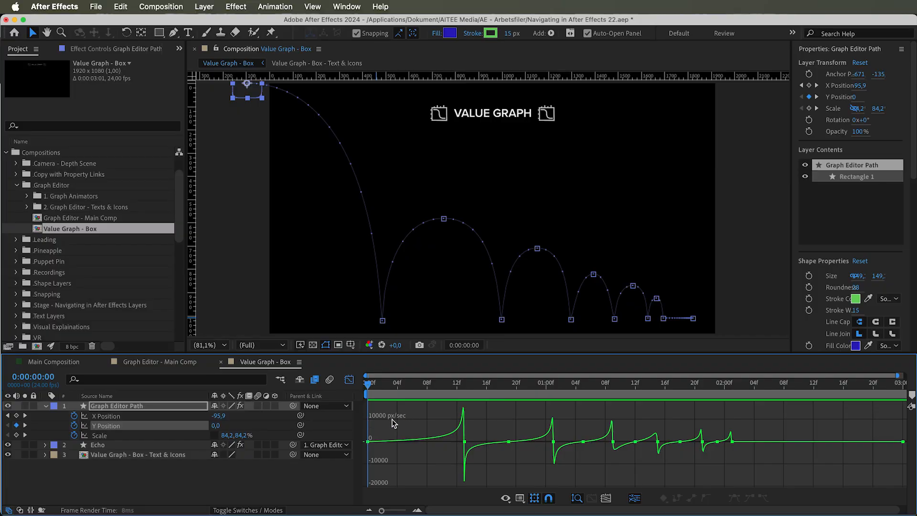
Switch Y Position back to the value graph and enlarge the timeline area to examine the curve
{"action": "left_click", "coordinate": [520, 500]}
{"action": "left_click", "coordinate": [551, 392]}
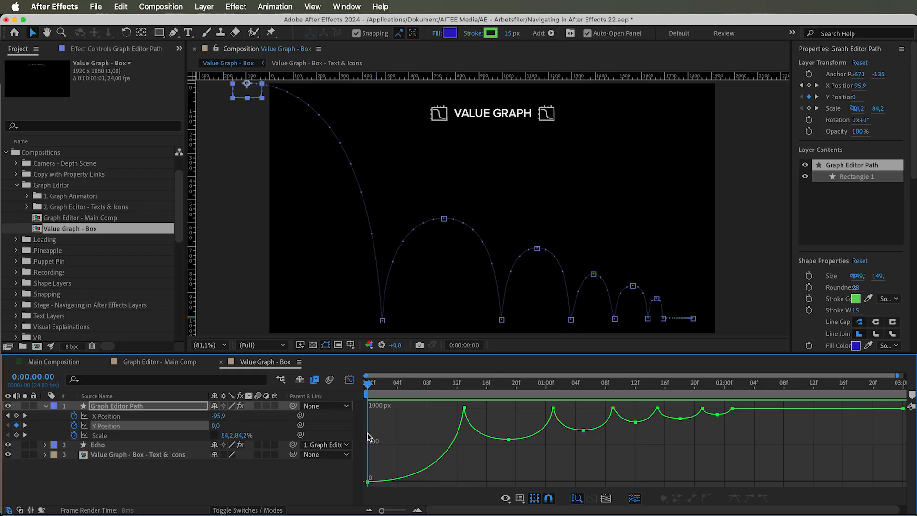
{"action": "mouse_move", "coordinate": [369, 484]}
{"action": "left_click_drag", "start_coordinate": [395, 355], "coordinate": [394, 232]}
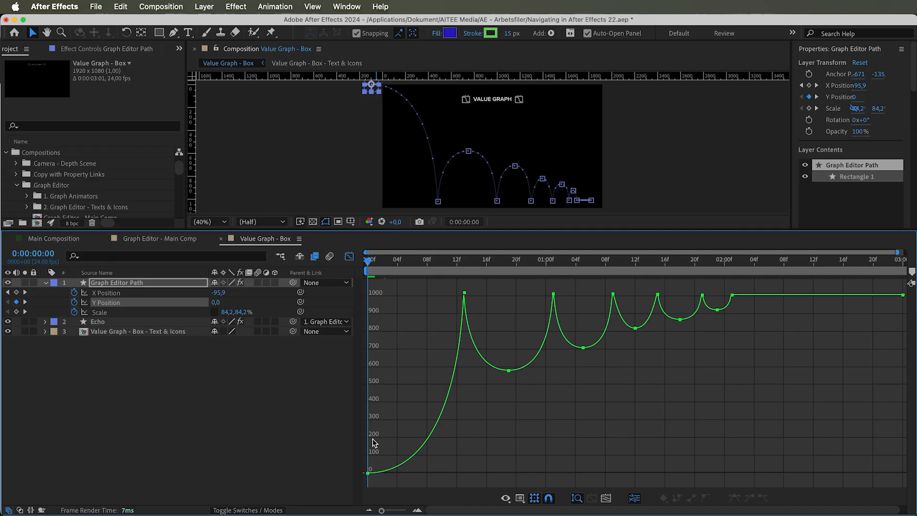
Scrub the Y Position animation back to frame 0 and shrink the timeline area to give the composition view more room
{"action": "left_click", "coordinate": [821, 261]}
{"action": "left_click_drag", "start_coordinate": [819, 260], "coordinate": [362, 259]}
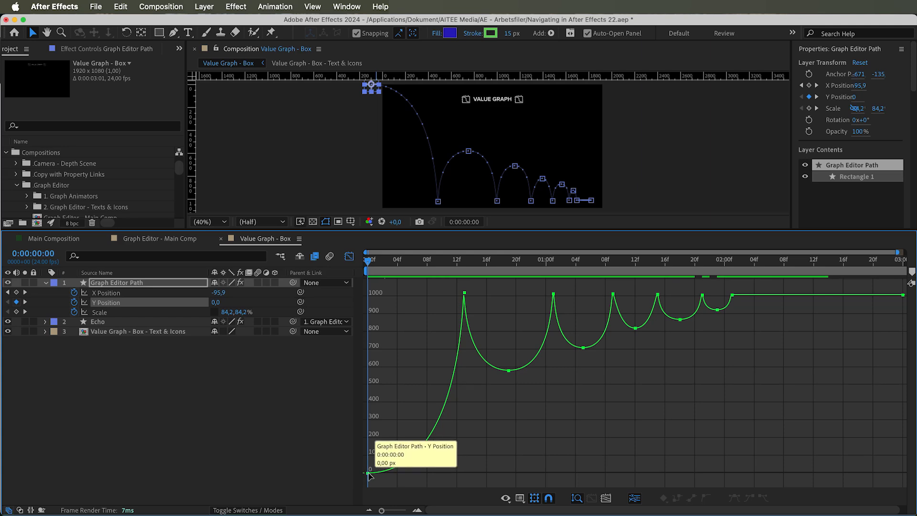
{"action": "left_click_drag", "start_coordinate": [433, 229], "coordinate": [426, 342]}
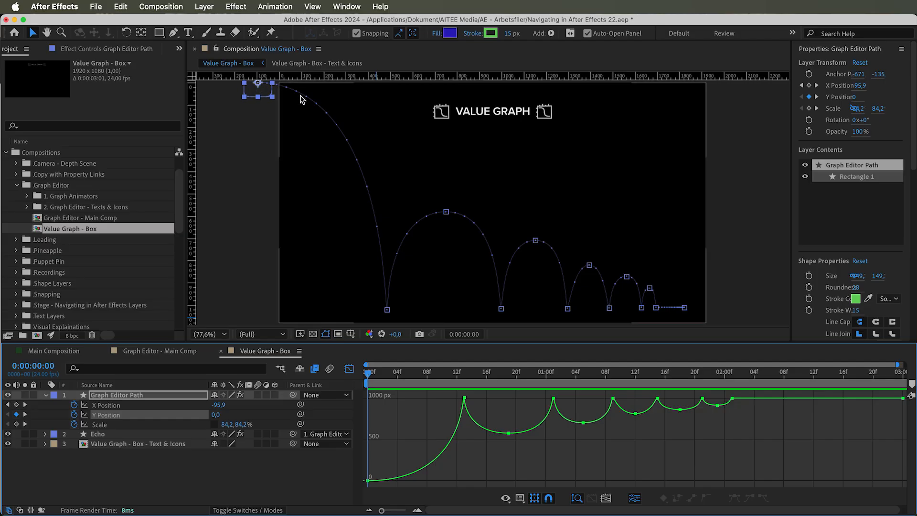
Scrub to frame 13 to compare the box's first bounce with its Y Position keyframe, and return to frame 0
{"action": "left_click_drag", "start_coordinate": [368, 375], "coordinate": [465, 382]}
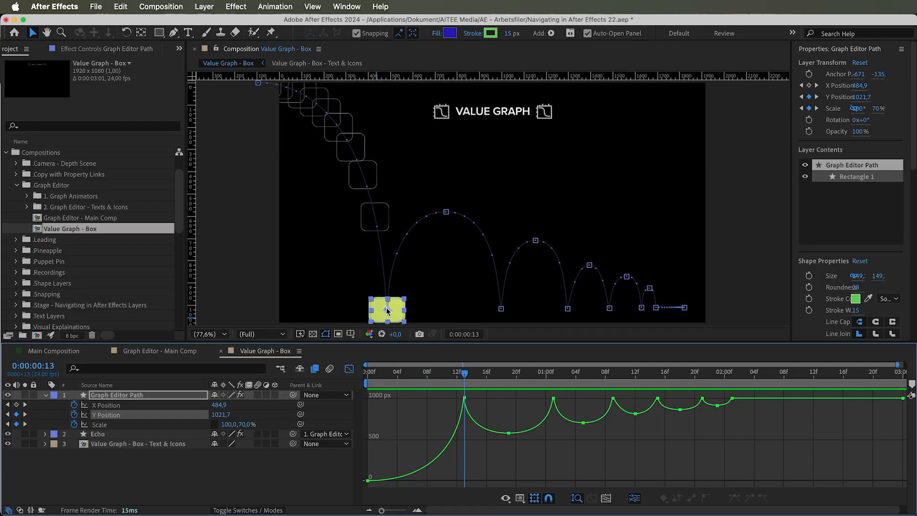
{"action": "mouse_move", "coordinate": [465, 399]}
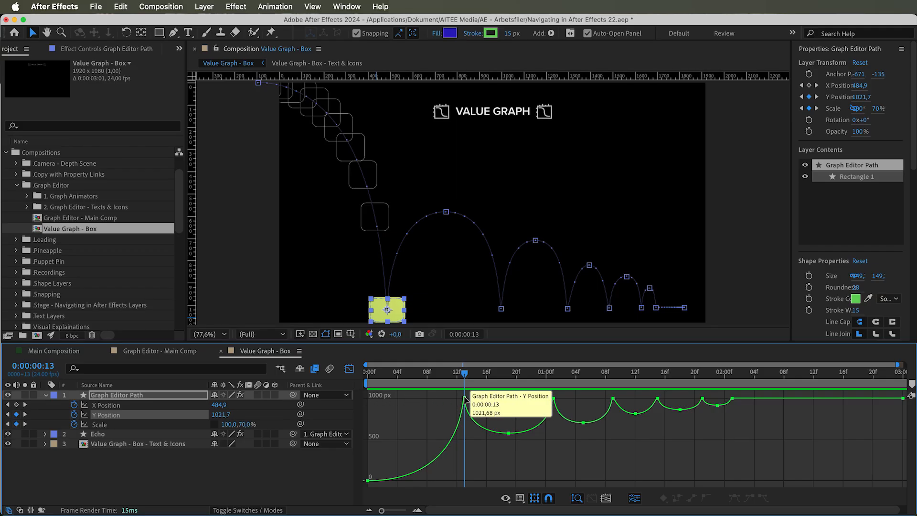
{"action": "left_click_drag", "start_coordinate": [467, 375], "coordinate": [367, 372]}
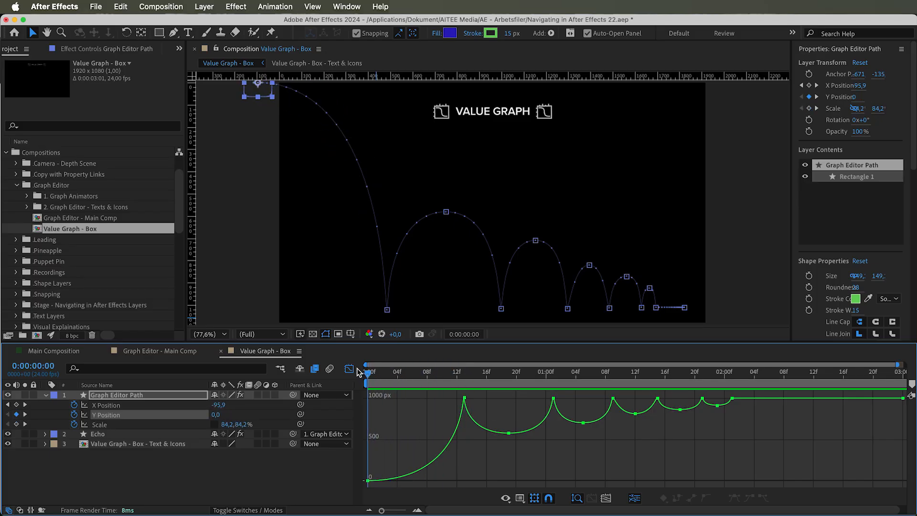
Show Graph Editor Path's X Position curve in the Graph Editor
{"action": "left_click", "coordinate": [118, 404]}
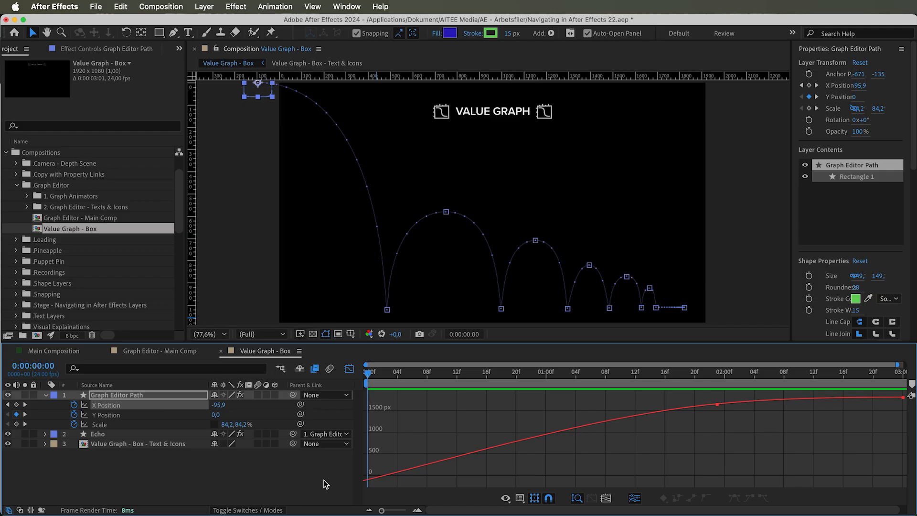
Scrub the X Position animation from frame 0 to 0:00:03:00, inspect the last keyframe's value, and return to frame 0
{"action": "mouse_move", "coordinate": [367, 482]}
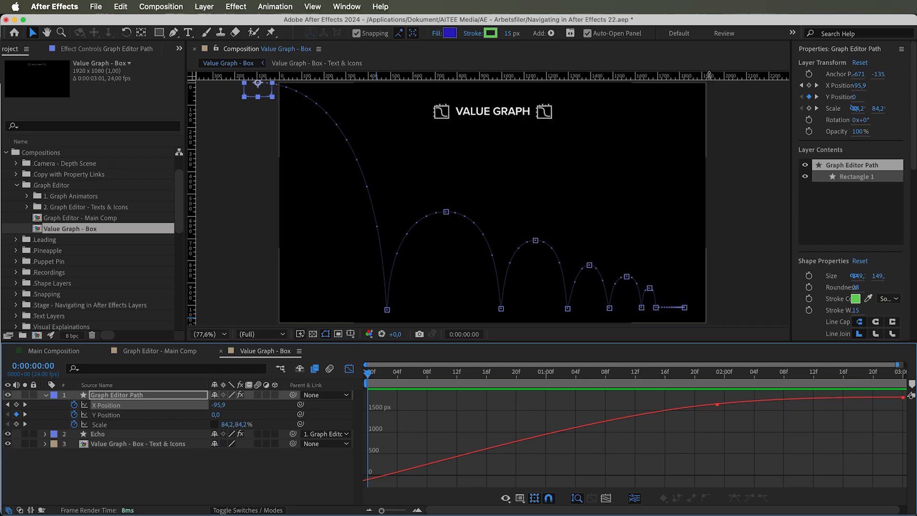
{"action": "left_click_drag", "start_coordinate": [366, 374], "coordinate": [904, 380]}
{"action": "mouse_move", "coordinate": [896, 397]}
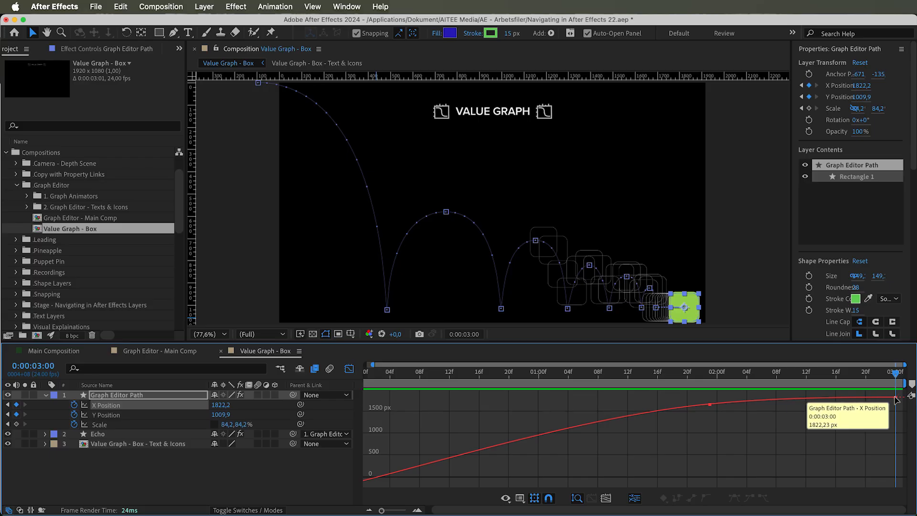
{"action": "left_click", "coordinate": [896, 397]}
{"action": "left_click", "coordinate": [378, 399]}
{"action": "left_click_drag", "start_coordinate": [896, 373], "coordinate": [311, 394]}
Show the Y Position curve and select its first-bounce keyframe at frame 13 to examine the Bezier handles
{"action": "left_click", "coordinate": [127, 414]}
{"action": "left_click_drag", "start_coordinate": [491, 410], "coordinate": [440, 392]}
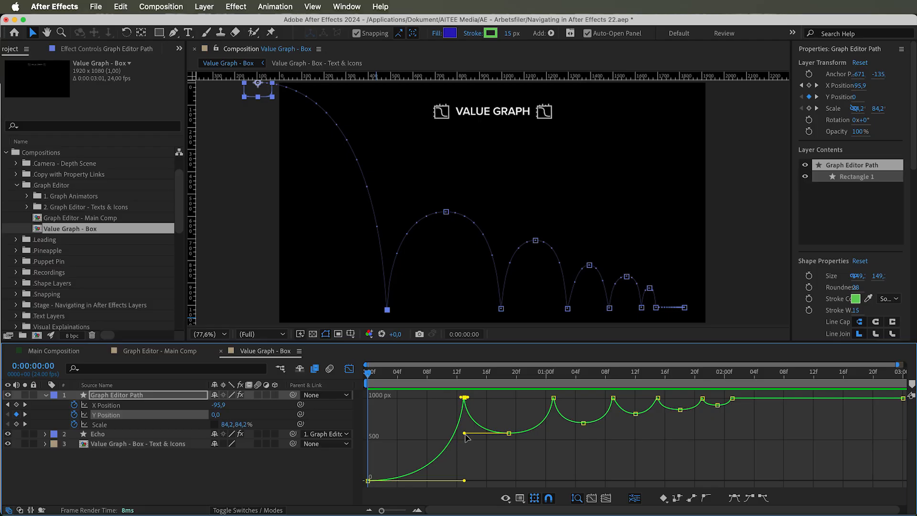
{"action": "mouse_move", "coordinate": [466, 437]}
{"action": "left_mouse_down"}
{"action": "mouse_move", "coordinate": [463, 466]}
{"action": "mouse_move", "coordinate": [465, 434]}
{"action": "left_mouse_up"}
{"action": "left_click", "coordinate": [465, 397]}
{"action": "left_click_drag", "start_coordinate": [465, 397], "coordinate": [460, 459]}
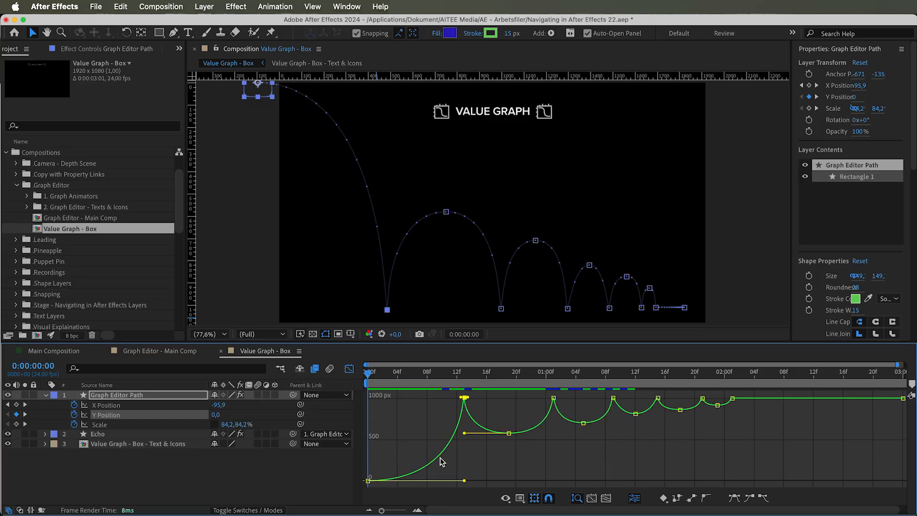
Show Graph Editor Path's Scale curves in the Graph Editor and preview the bouncing animation
{"action": "left_click", "coordinate": [93, 424]}
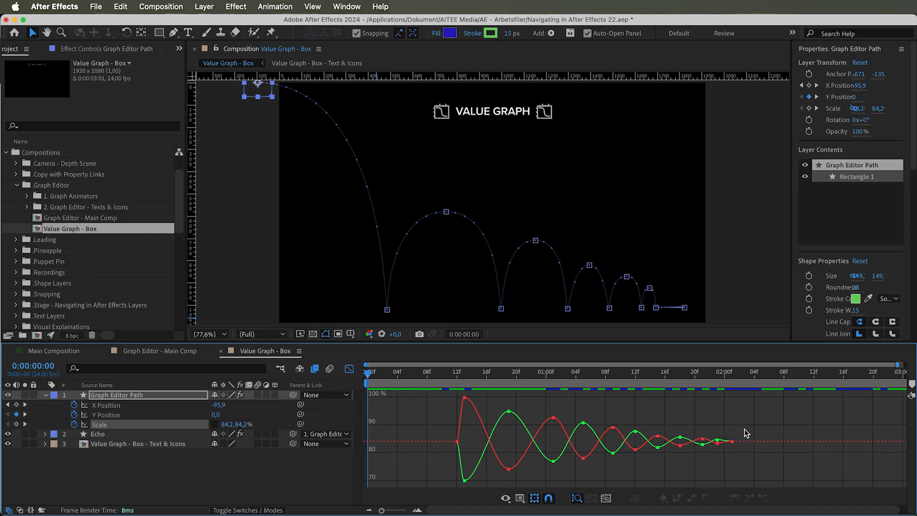
{"action": "key", "text": "space"}
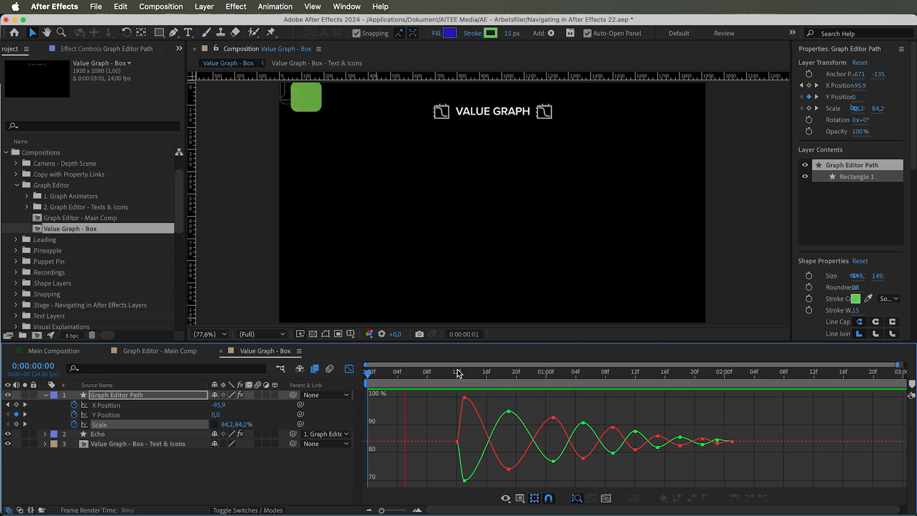
{"action": "key", "text": "space"}
Scrub to frames 13 and 19 to compare the box's squash and stretch with its Scale curves, preview the rest, and return to frame 0
{"action": "left_click_drag", "start_coordinate": [620, 371], "coordinate": [462, 392]}
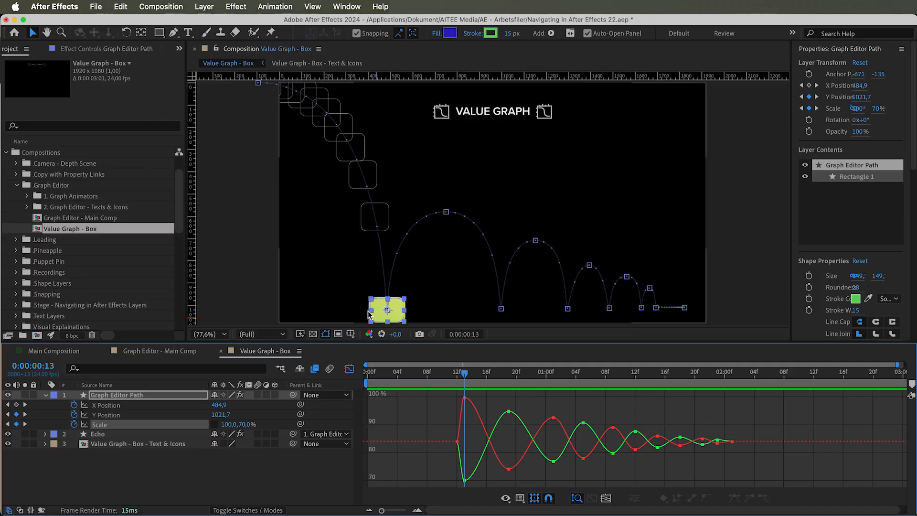
{"action": "left_click_drag", "start_coordinate": [468, 379], "coordinate": [509, 373]}
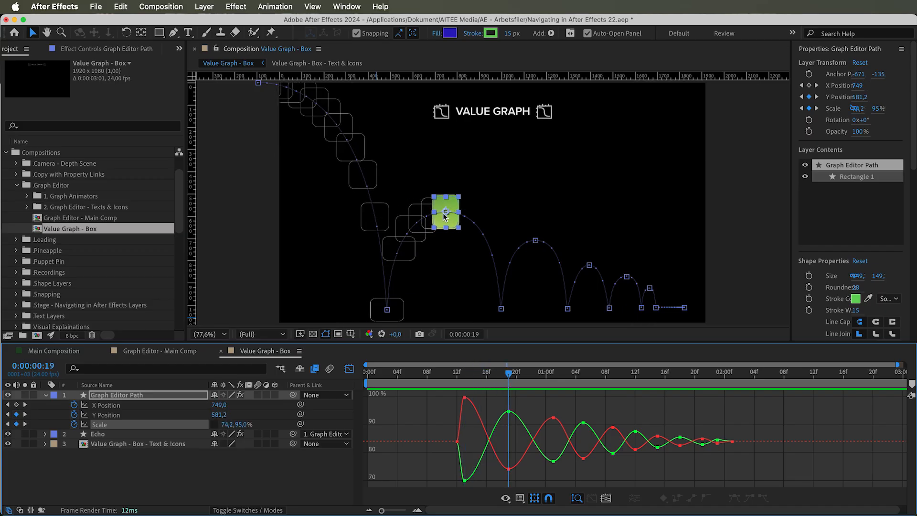
{"action": "left_click_drag", "start_coordinate": [509, 375], "coordinate": [552, 391]}
{"action": "key", "text": "space"}
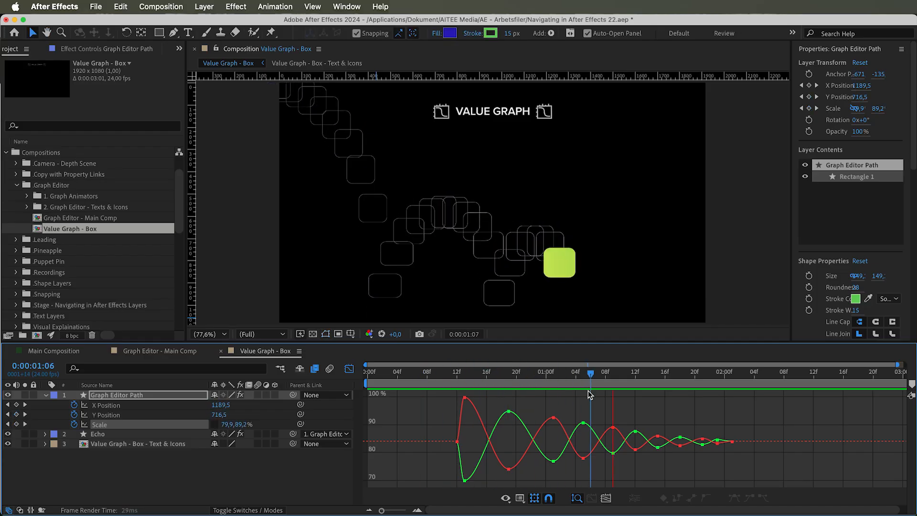
{"action": "left_click_drag", "start_coordinate": [815, 382], "coordinate": [361, 376]}
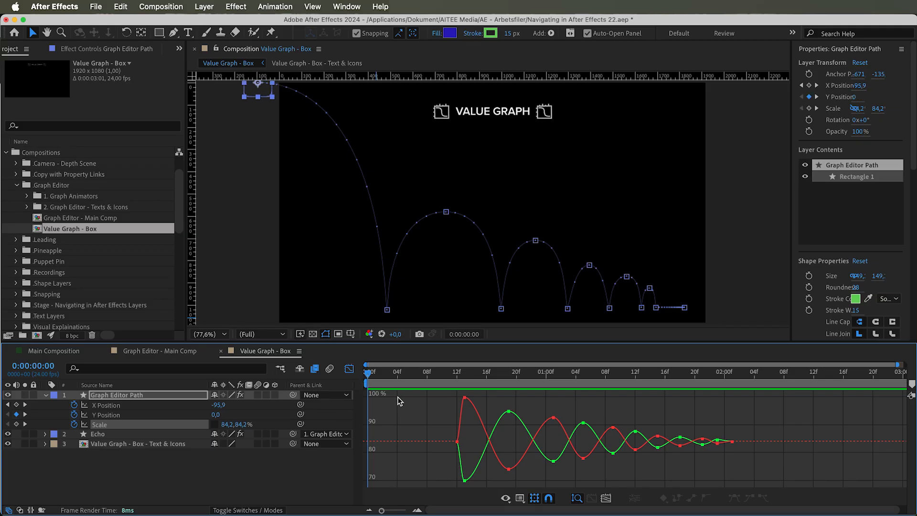
Make Graph Editor Path a 3D layer and display its X, Y and Z Position curves together
{"action": "left_click", "coordinate": [274, 395]}
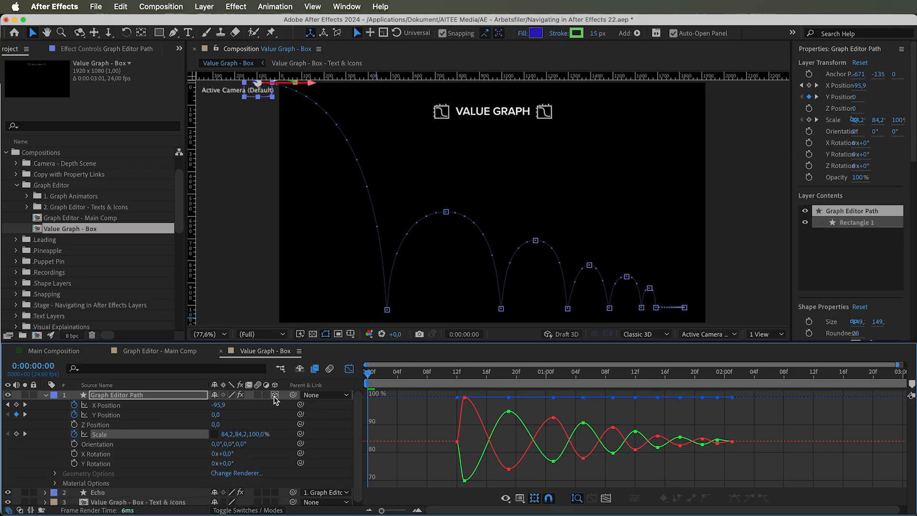
{"action": "left_click", "coordinate": [145, 426]}
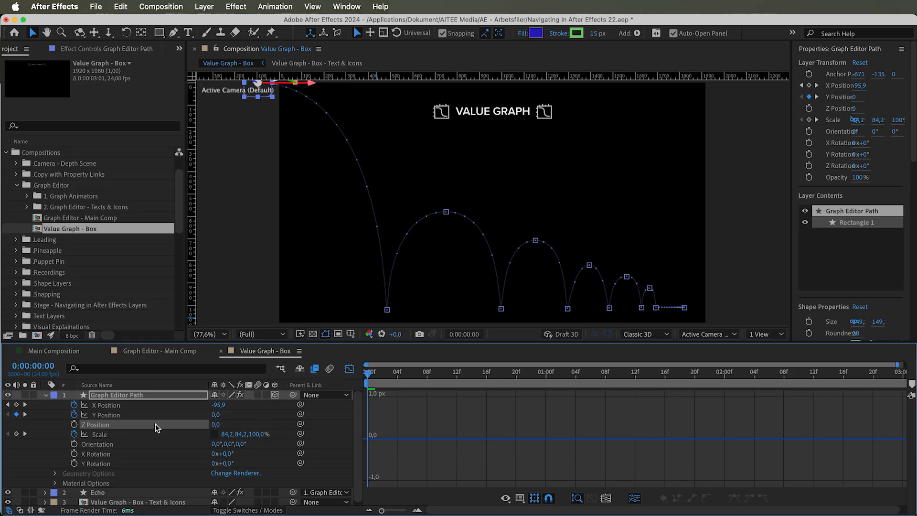
{"action": "left_click", "coordinate": [119, 410], "text": "shift"}
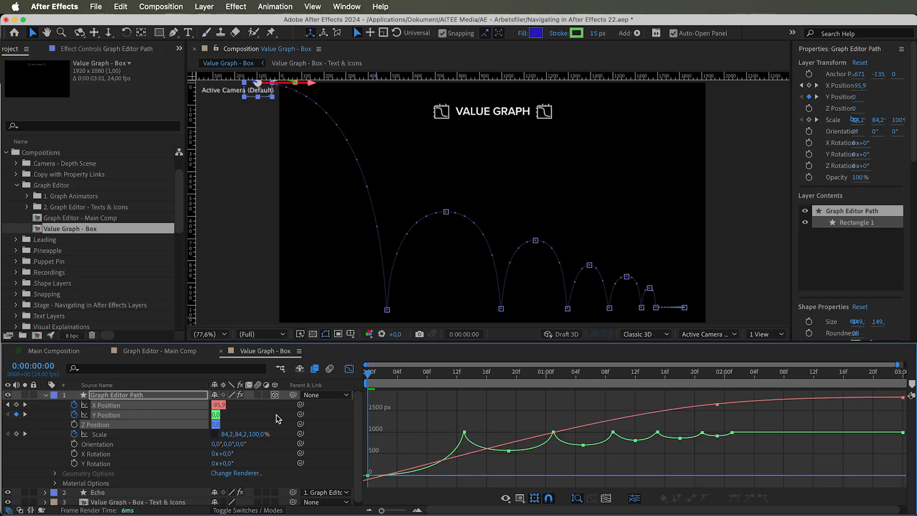